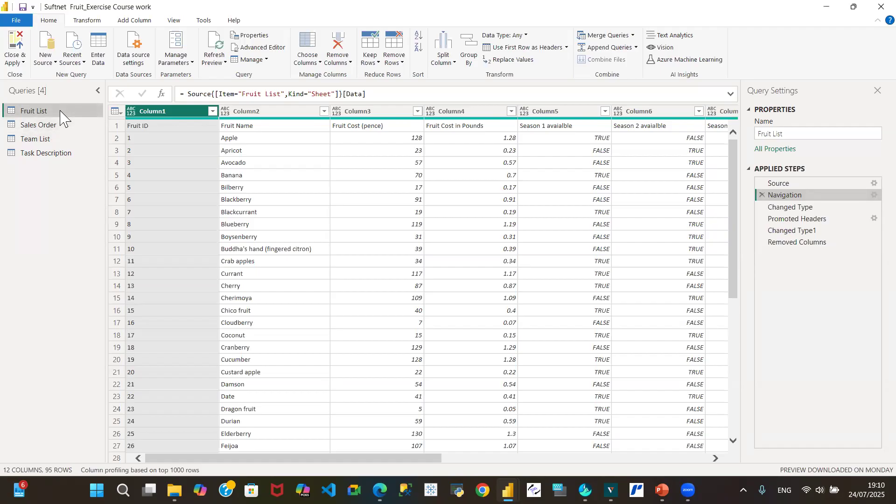
Step: Review the Excel workbook source settings and the navigation settings of the Fruit List query without changing them
{"action": "left_click", "coordinate": [873, 184]}
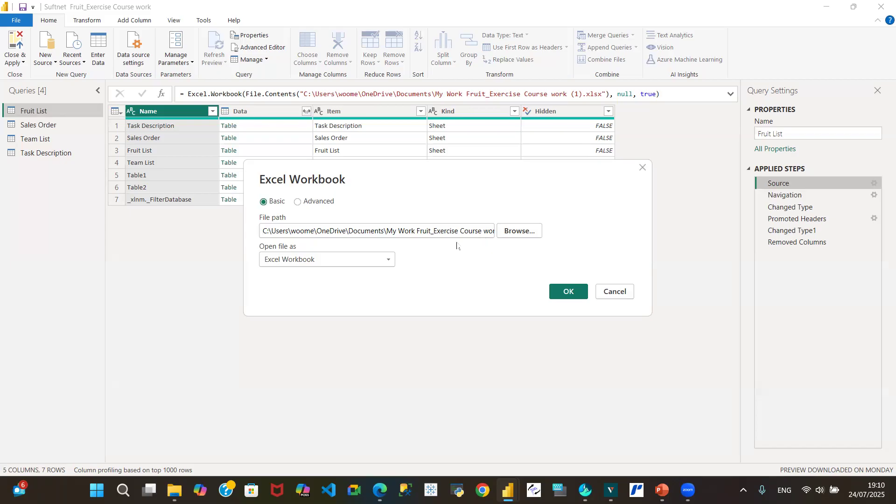
{"action": "left_click", "coordinate": [601, 291]}
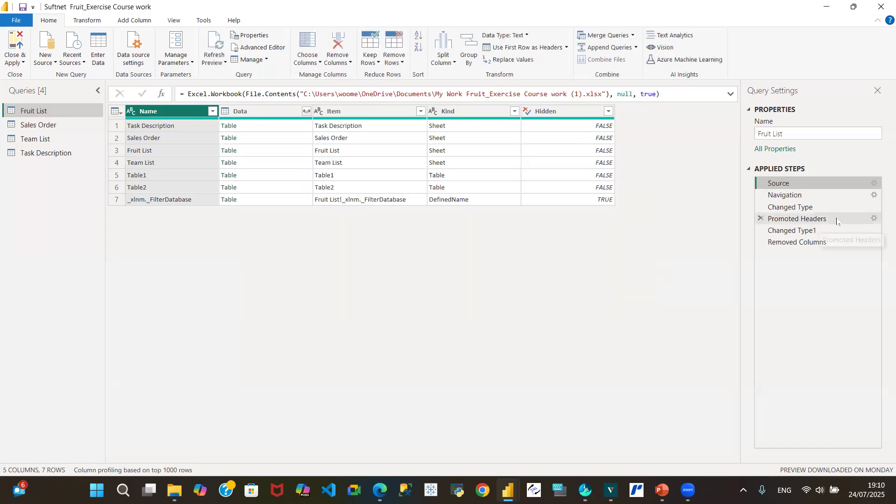
{"action": "left_click", "coordinate": [867, 197]}
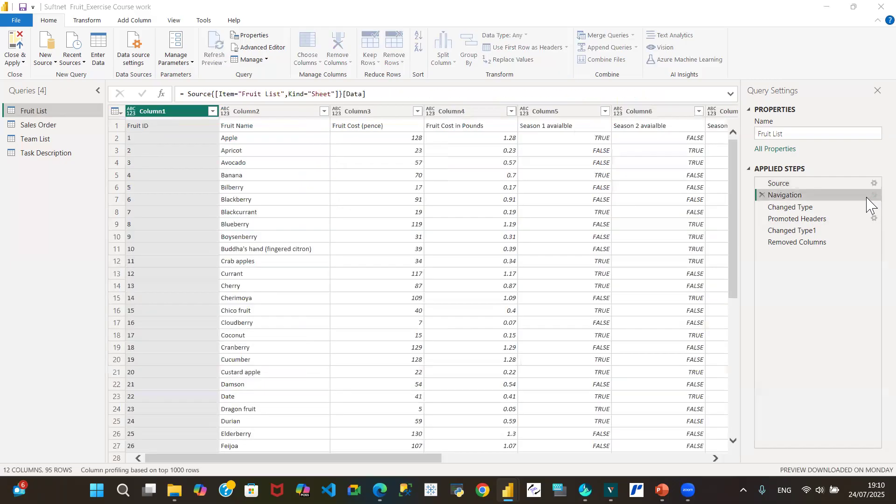
{"action": "left_click", "coordinate": [869, 198]}
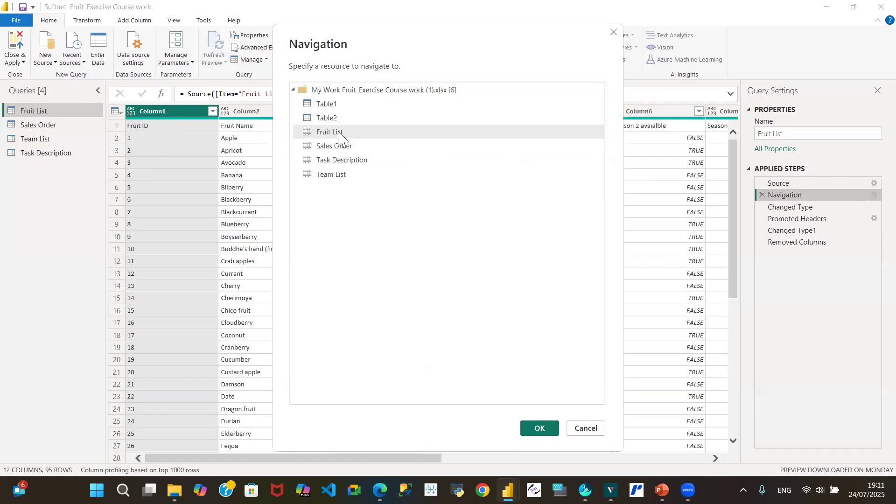
{"action": "left_click", "coordinate": [592, 432]}
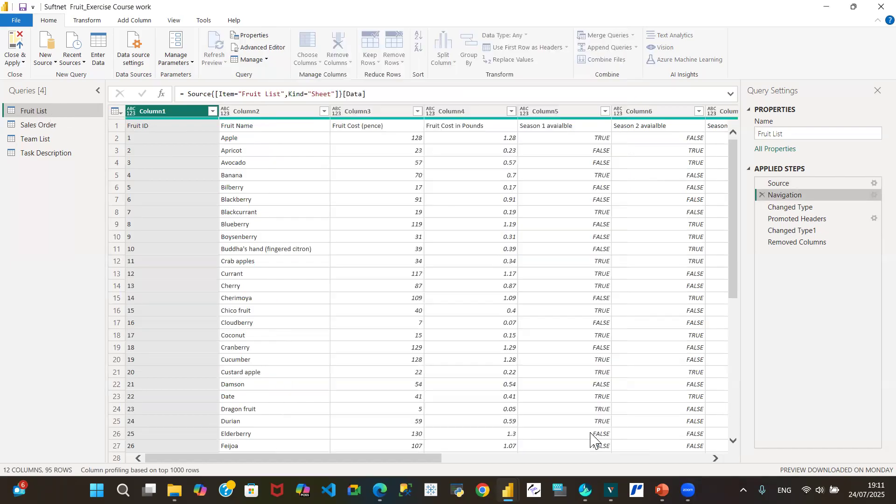
Step: Compare the column types in the Fruit List query's Navigation and Changed Type steps, including its last columns
{"action": "left_click", "coordinate": [842, 208]}
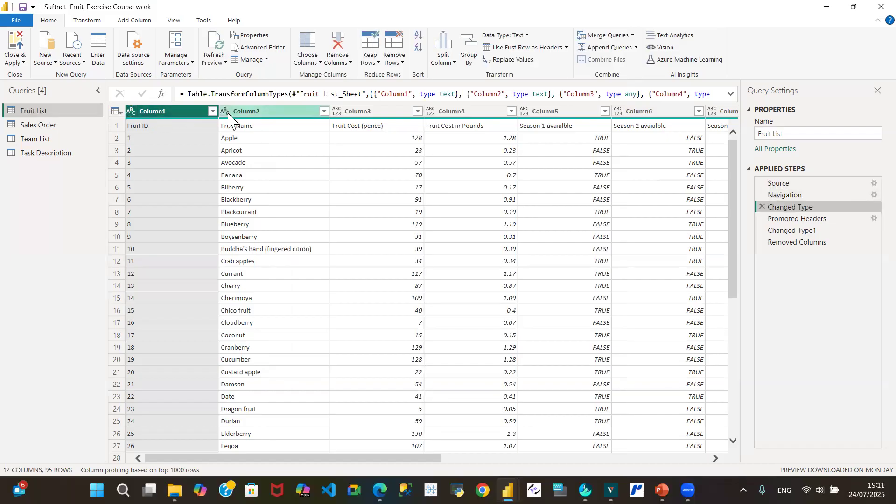
{"action": "left_click", "coordinate": [830, 196]}
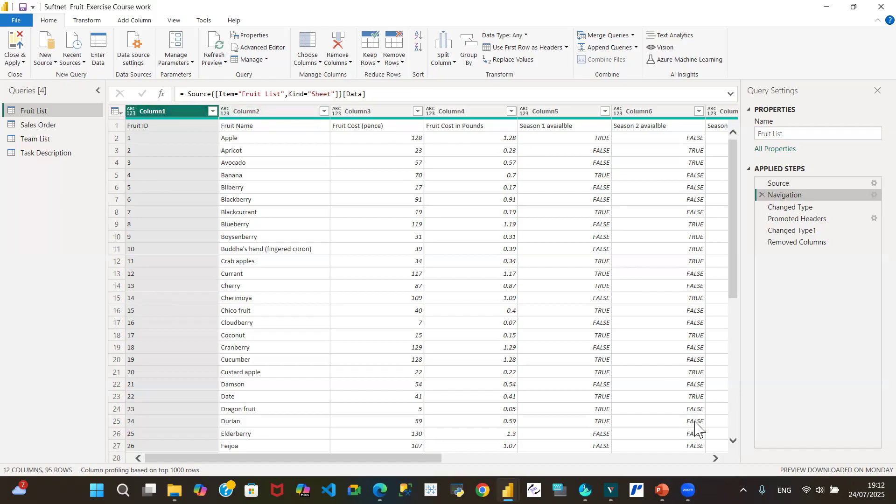
{"action": "left_click", "coordinate": [708, 458]}
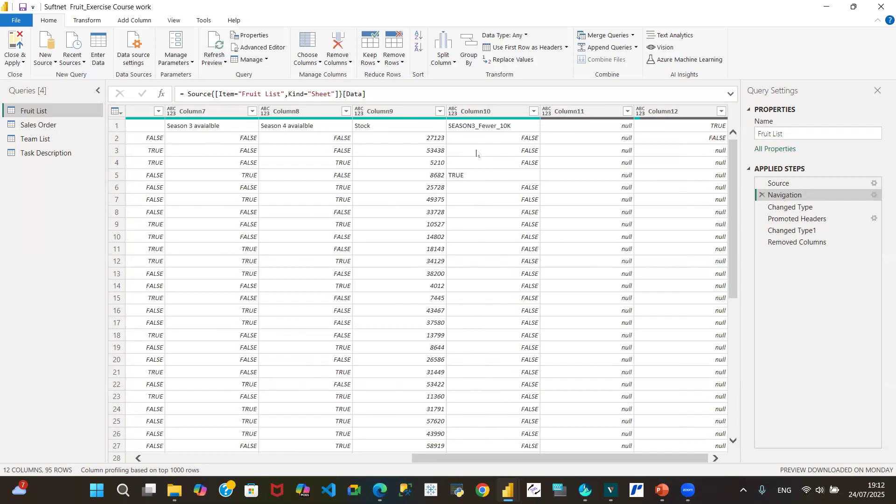
{"action": "left_click", "coordinate": [816, 208]}
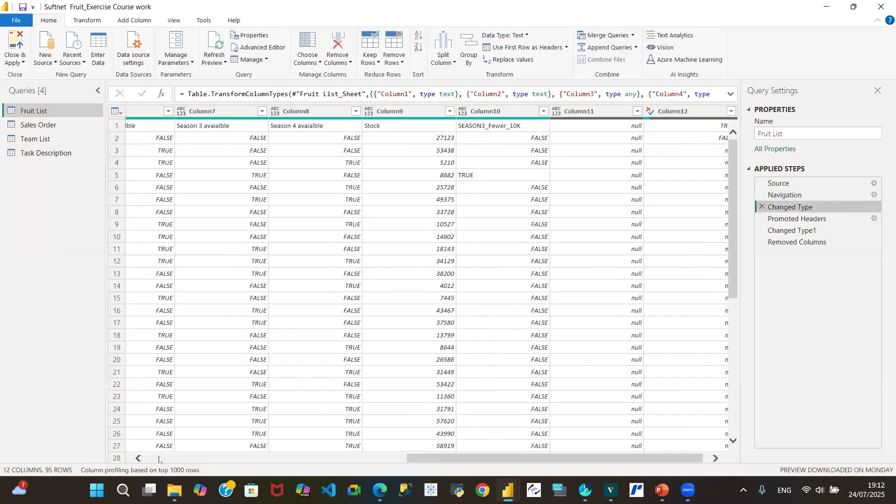
Step: Delete the Changed Type step that precedes Promoted Headers in the Fruit List query
{"action": "left_click", "coordinate": [159, 460]}
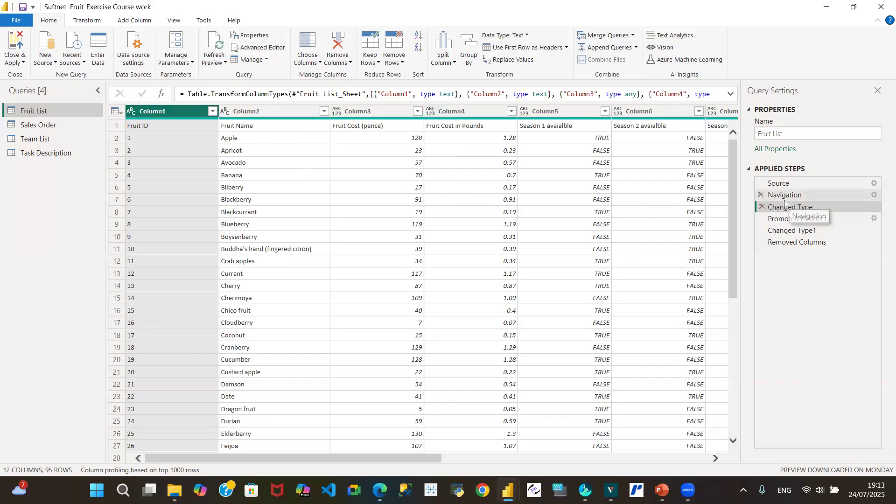
{"action": "left_click", "coordinate": [762, 208]}
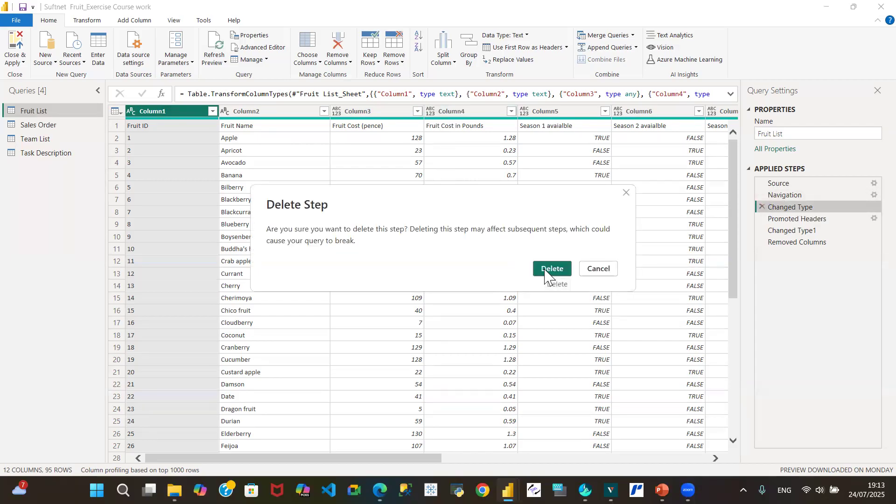
{"action": "left_click", "coordinate": [543, 274]}
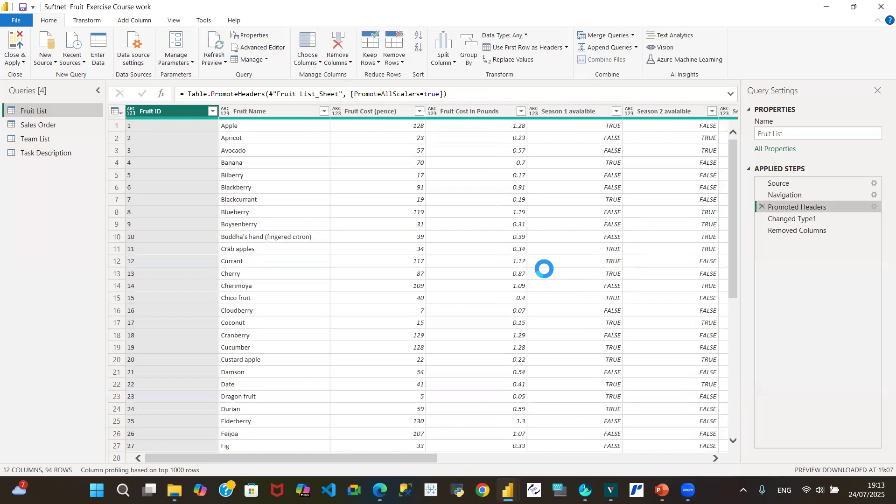
Step: Examine the Fruit List header row at the Navigation and Promoted Headers steps, and view the first-row header options
{"action": "left_click", "coordinate": [840, 195]}
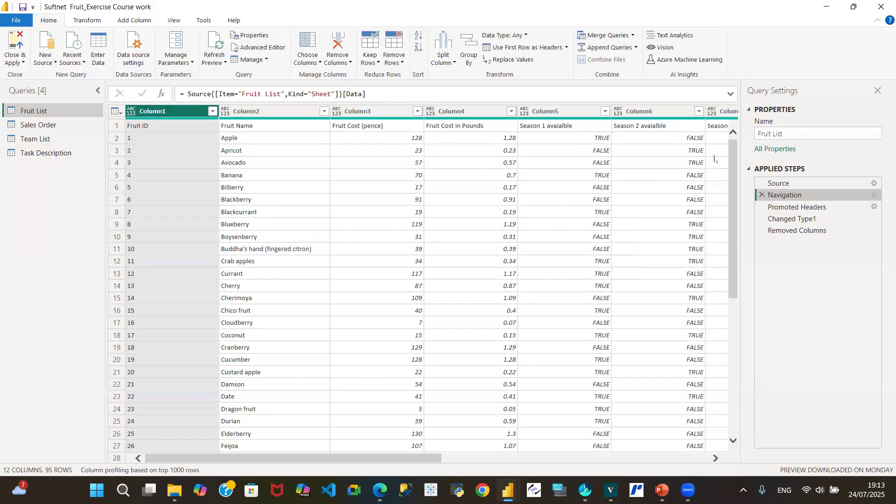
{"action": "left_click", "coordinate": [757, 52]}
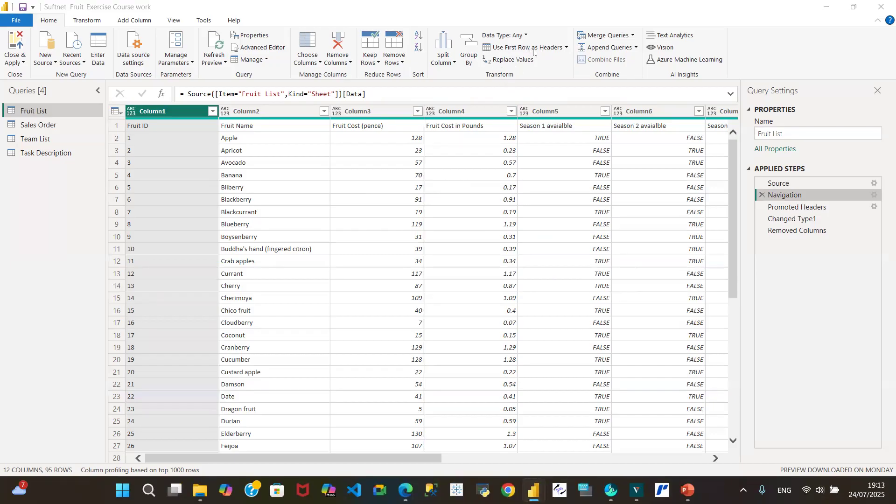
{"action": "left_click", "coordinate": [567, 47]}
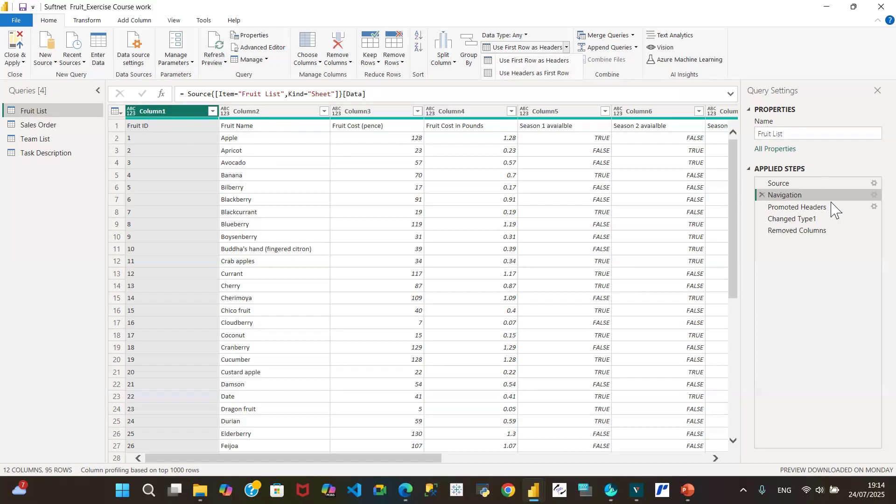
{"action": "left_click", "coordinate": [840, 214]}
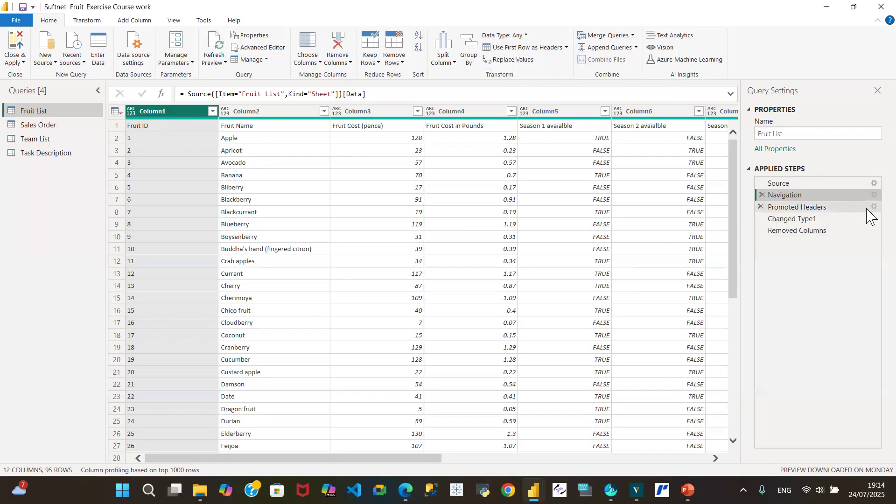
{"action": "left_click", "coordinate": [855, 209]}
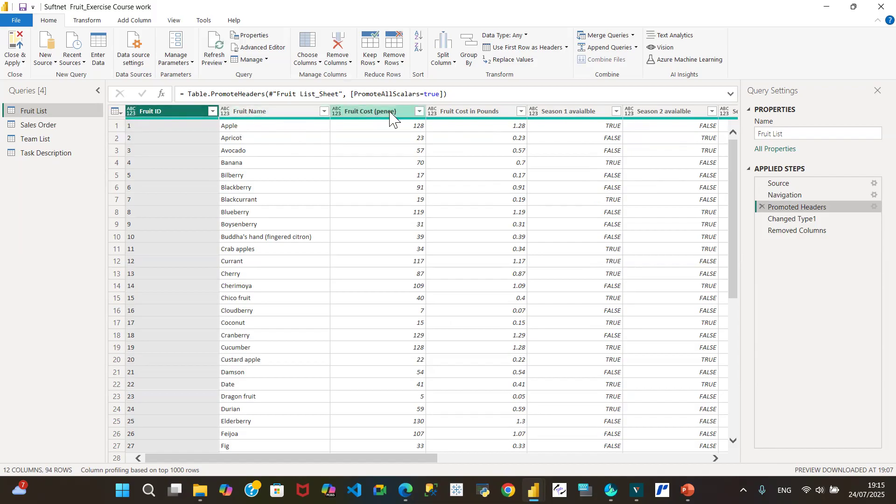
Step: Inspect the Changed Type1 step and the data type choices for Fruit Cost (pence), Fruit Cost in Pounds and Season 1
{"action": "left_click", "coordinate": [841, 228]}
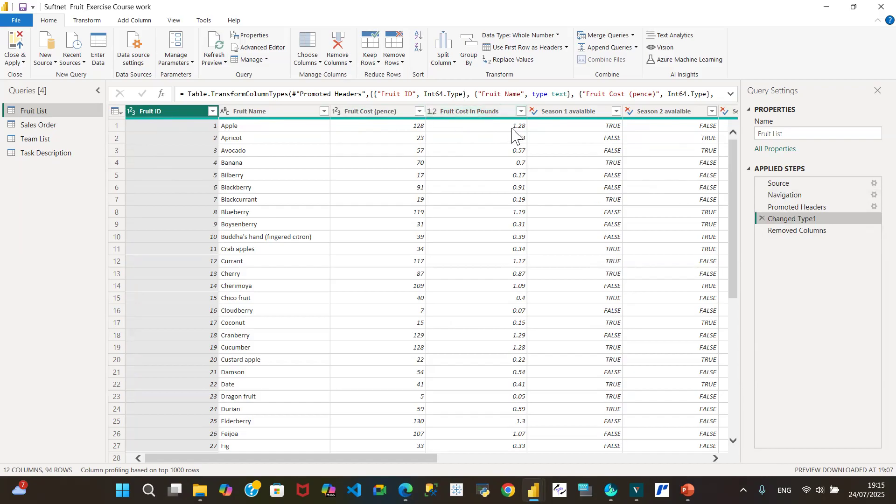
{"action": "left_click", "coordinate": [337, 112]}
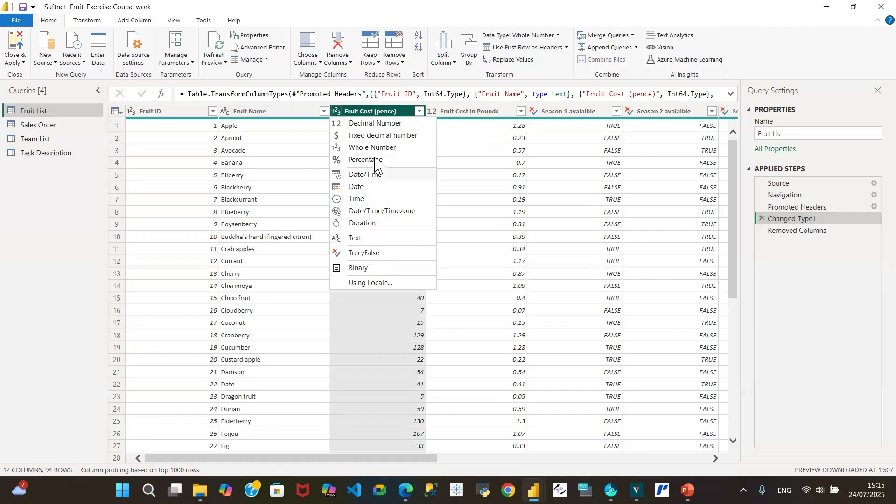
{"action": "left_click", "coordinate": [434, 112]}
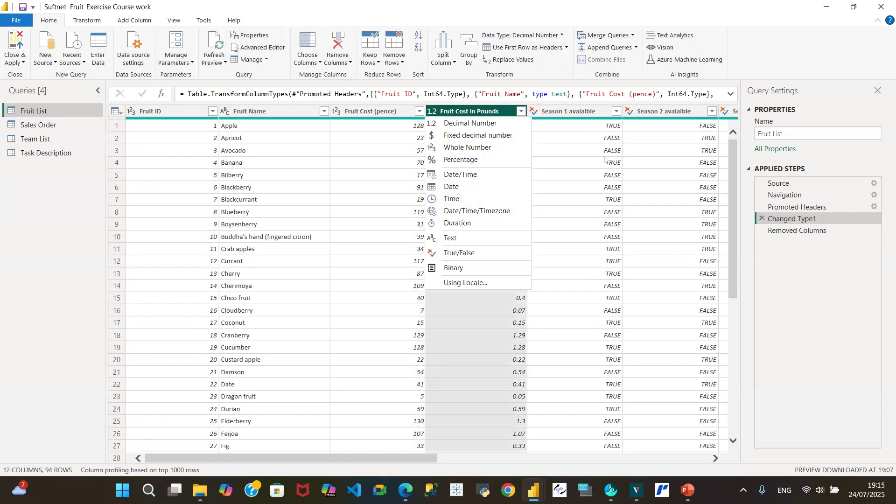
{"action": "left_click", "coordinate": [574, 125]}
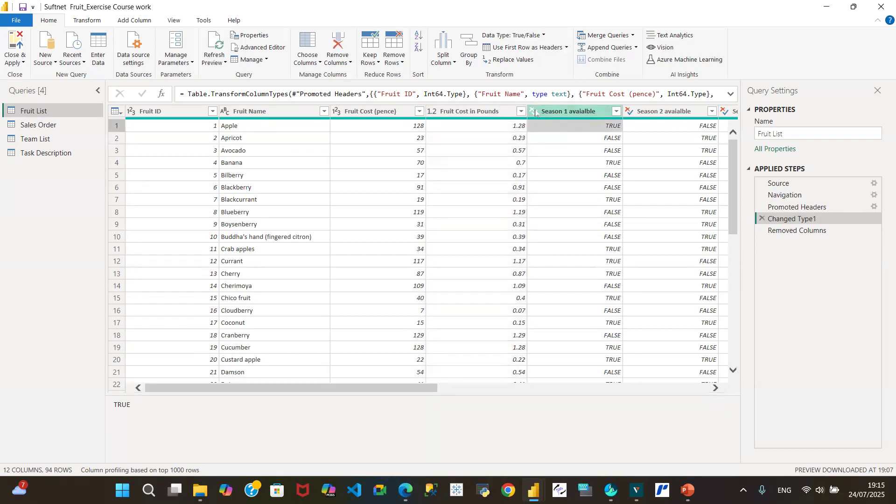
{"action": "left_click", "coordinate": [534, 112]}
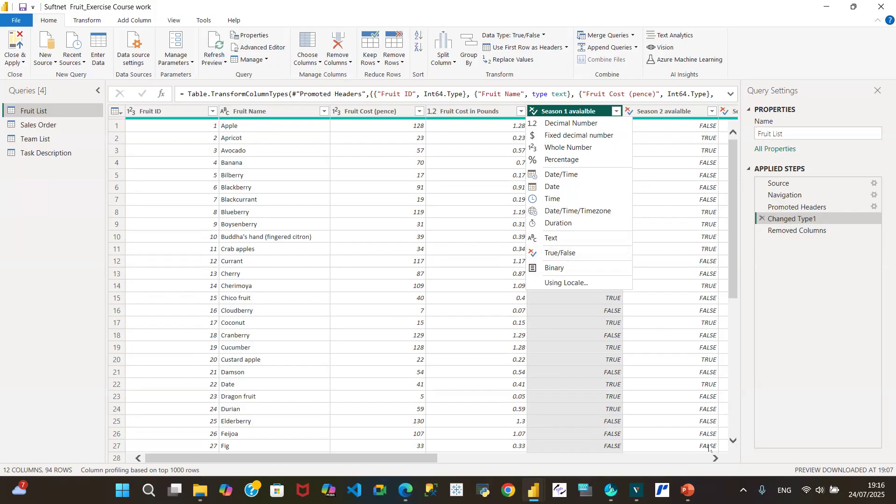
Step: Check the filter values of the "true" column at Changed Type1, and review the remaining columns at the Removed Columns step
{"action": "left_click", "coordinate": [708, 459]}
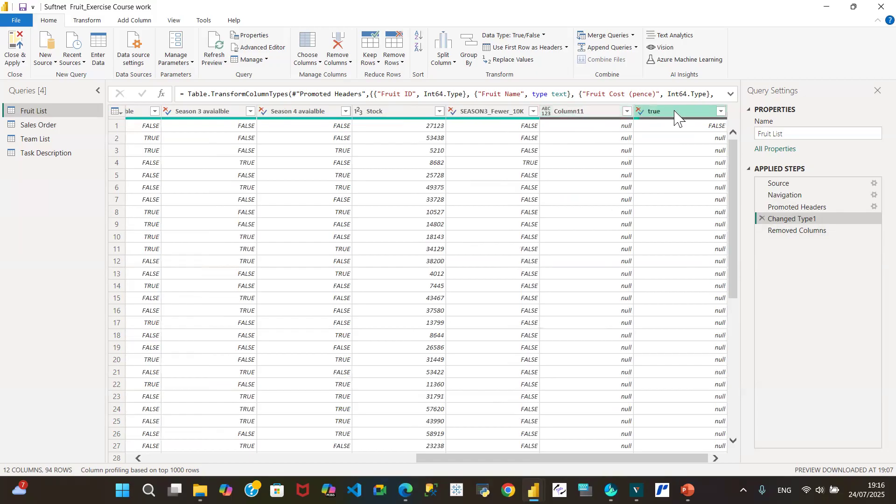
{"action": "left_click", "coordinate": [721, 112]}
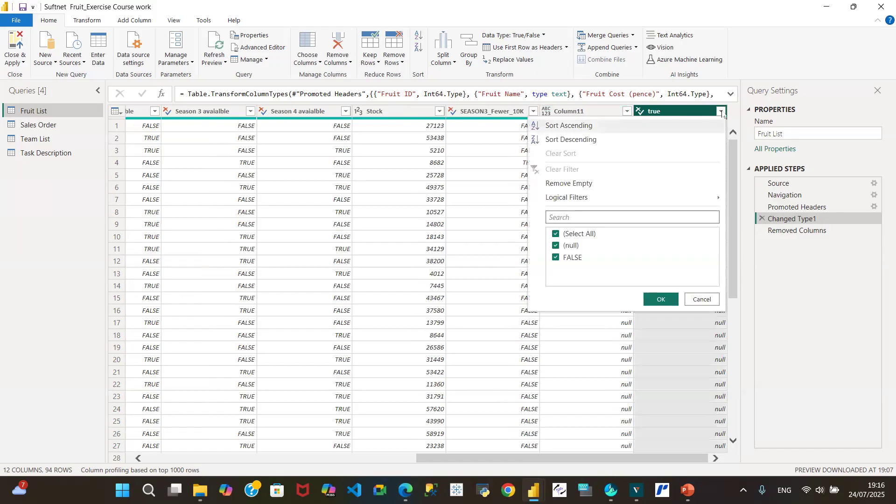
{"action": "left_click", "coordinate": [700, 304]}
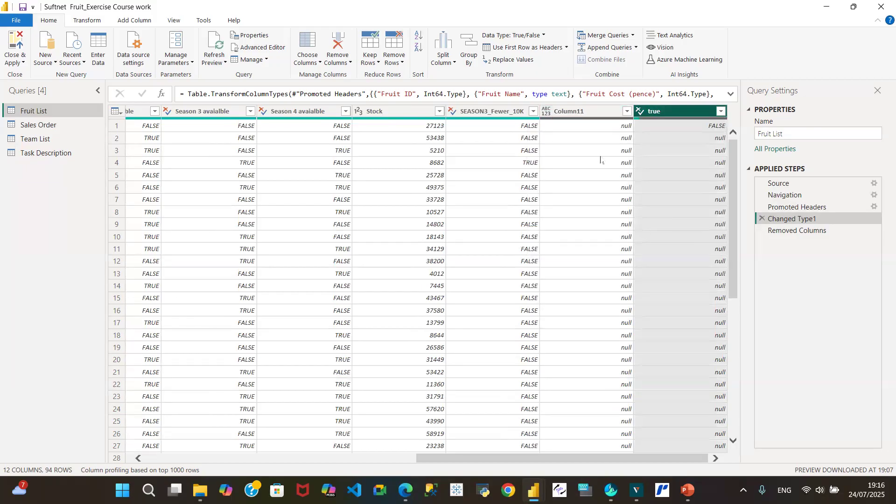
{"action": "left_click", "coordinate": [817, 233]}
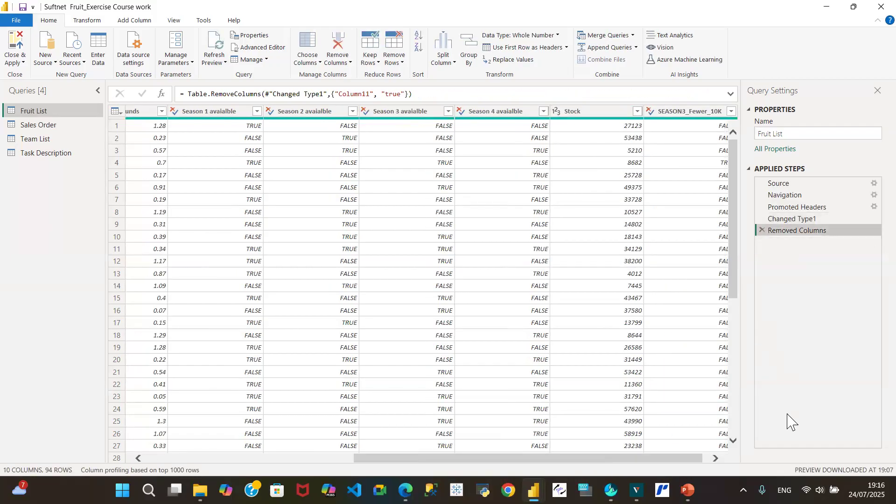
{"action": "left_click", "coordinate": [716, 458]}
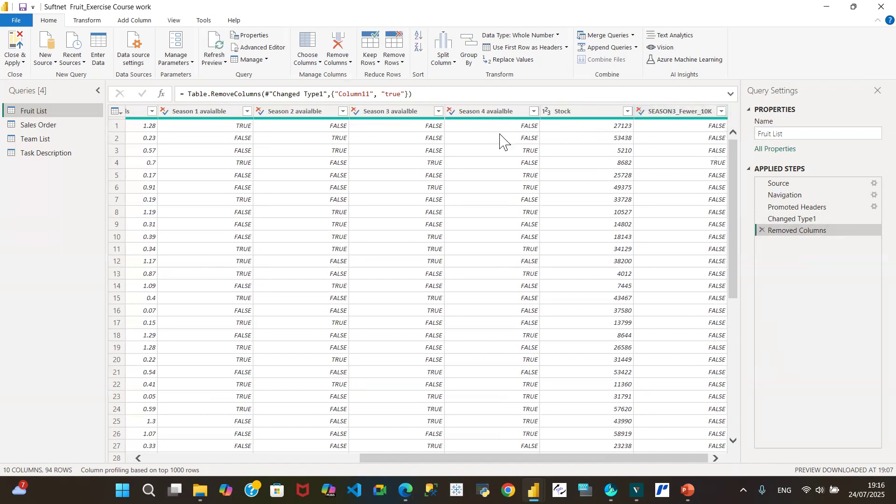
{"action": "left_click", "coordinate": [163, 457]}
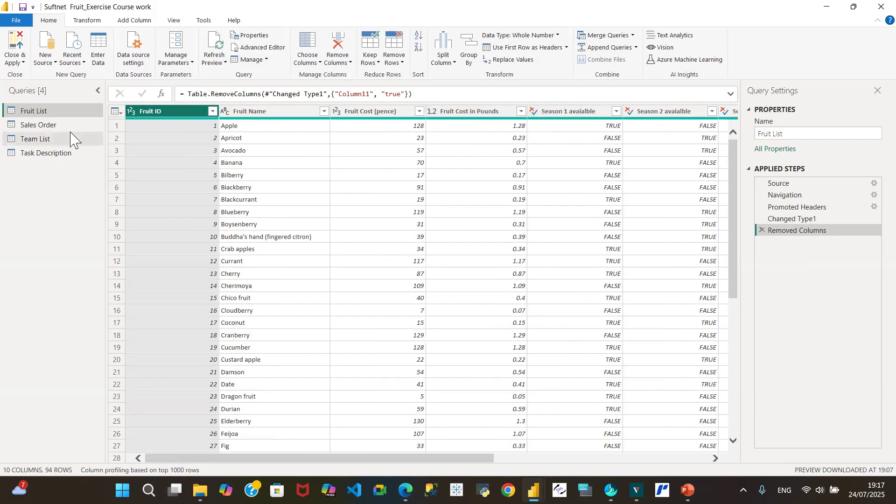
Step: Compare the Sales Order query's data and applied steps with those of the Fruit List query
{"action": "left_click", "coordinate": [50, 129]}
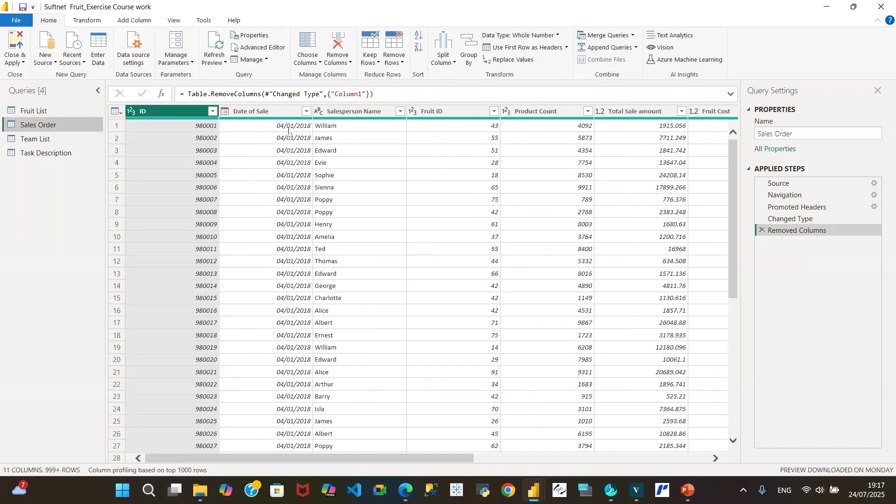
{"action": "left_click", "coordinate": [59, 110]}
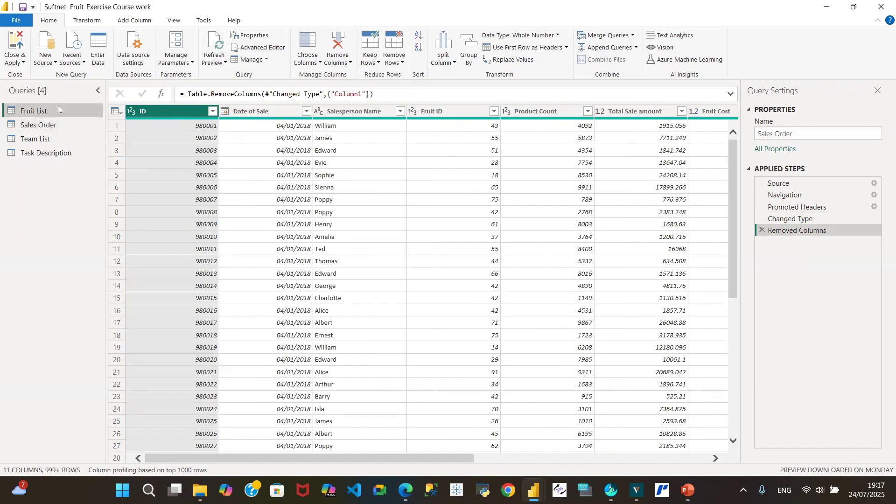
{"action": "left_click", "coordinate": [70, 127]}
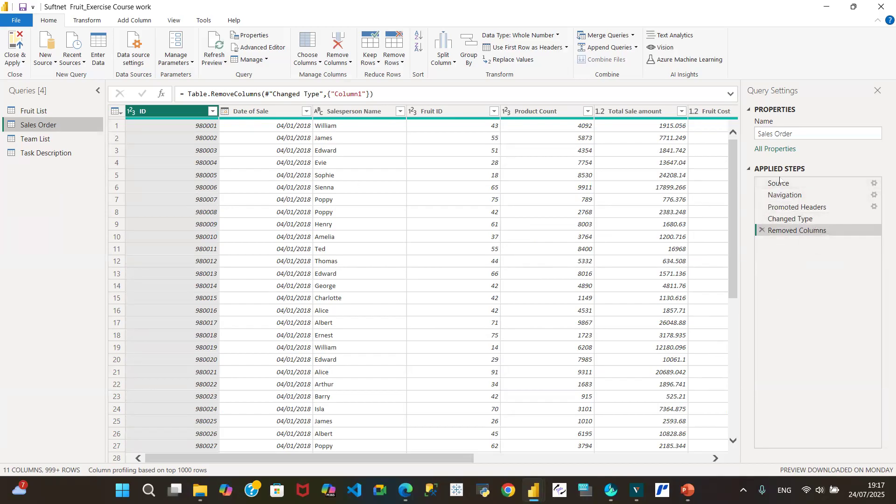
Step: Refresh the outdated data previews of the Team List and Task Description queries
{"action": "left_click", "coordinate": [61, 140]}
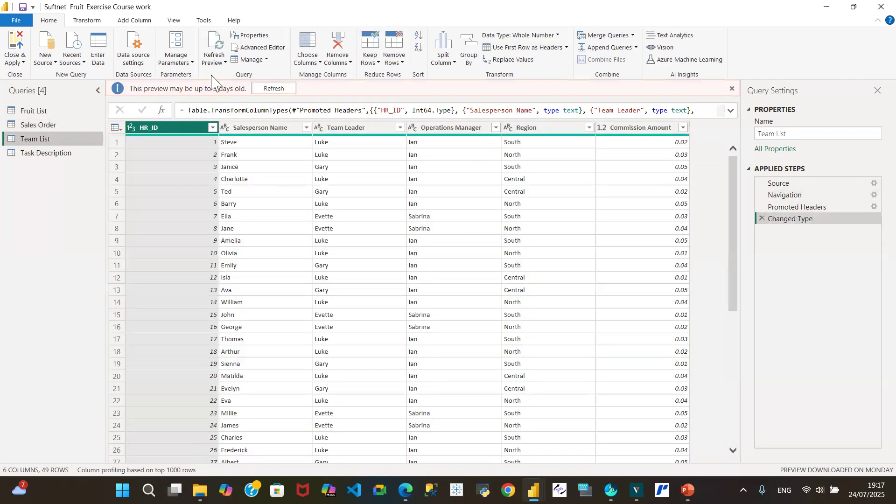
{"action": "left_click", "coordinate": [267, 89]}
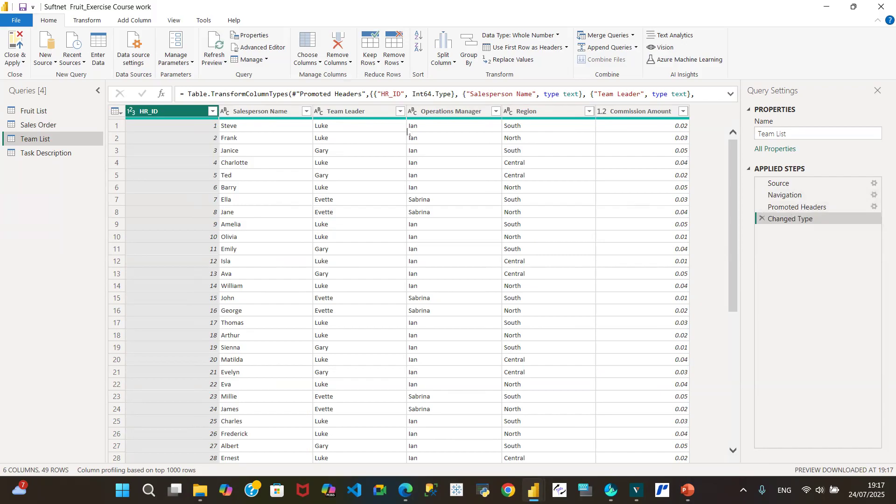
{"action": "left_click", "coordinate": [53, 156]}
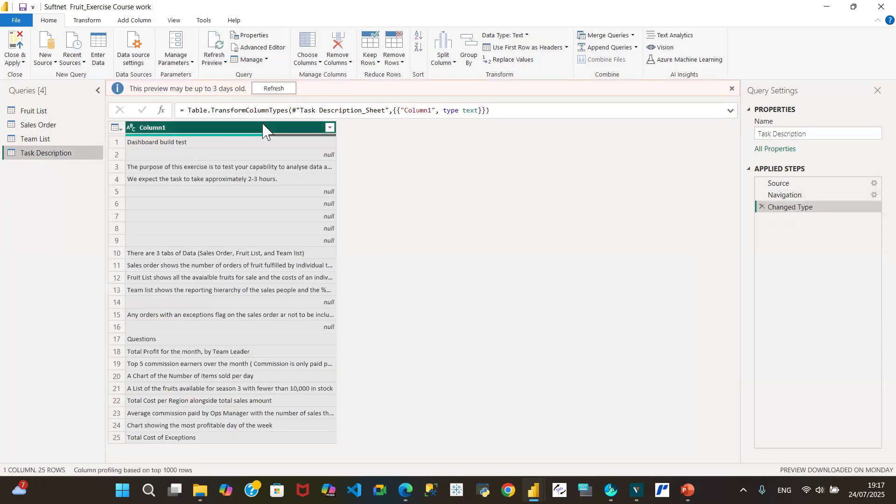
{"action": "left_click", "coordinate": [273, 88]}
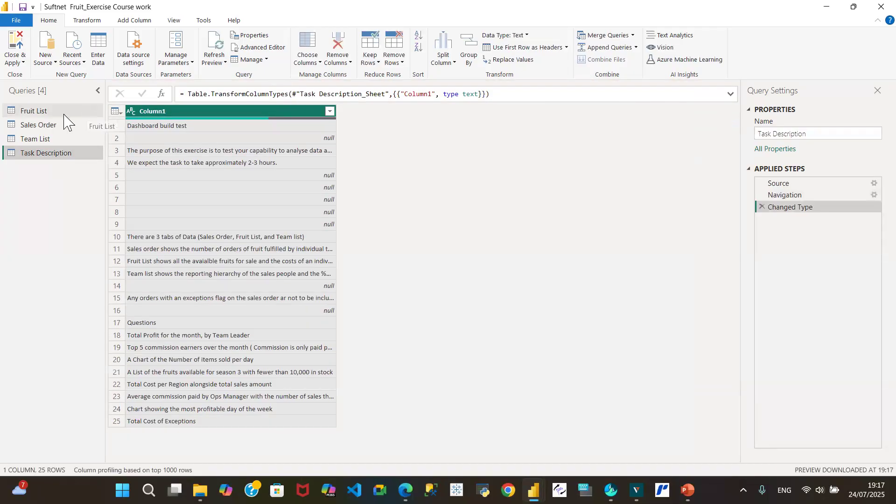
Step: Check the column distribution and the column quality of the Sales Order query, hiding each display again after viewing
{"action": "left_click", "coordinate": [53, 125]}
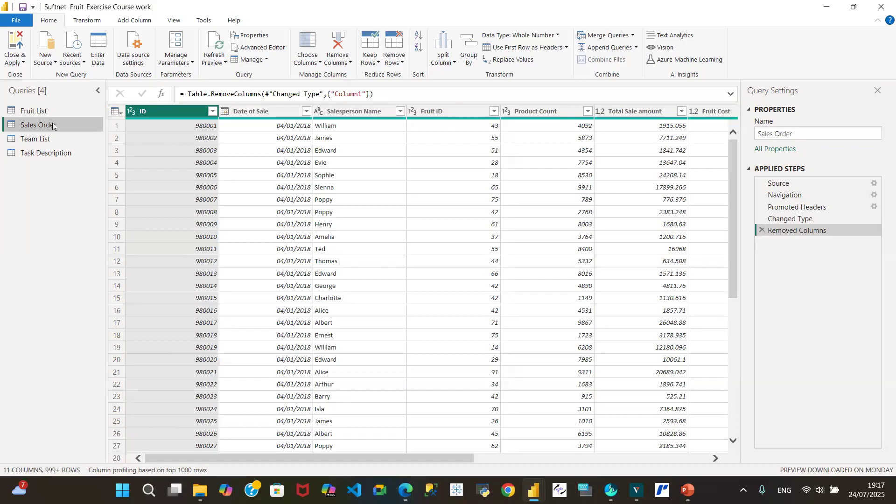
{"action": "left_click", "coordinate": [173, 23]}
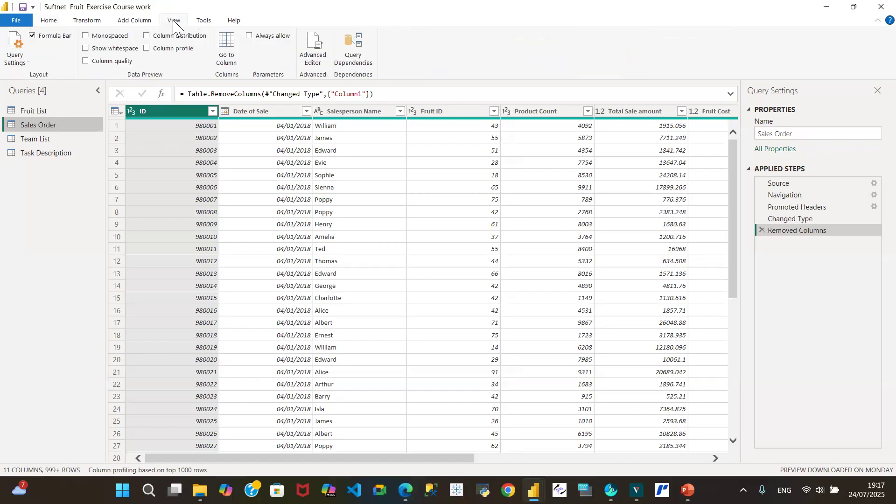
{"action": "left_click", "coordinate": [147, 36]}
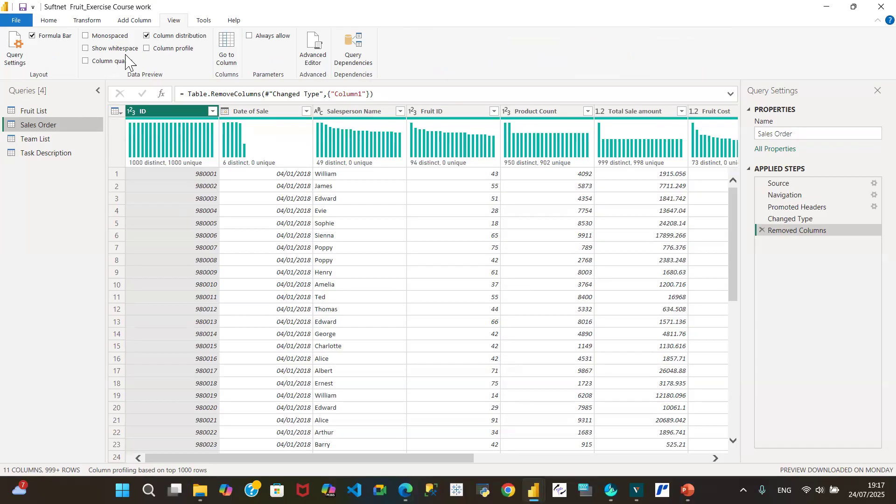
{"action": "left_click", "coordinate": [147, 36]}
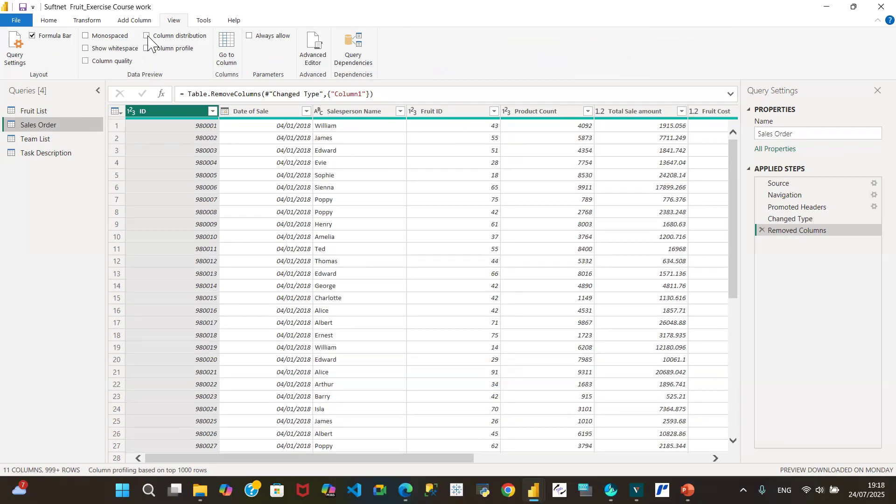
{"action": "left_click", "coordinate": [85, 61]}
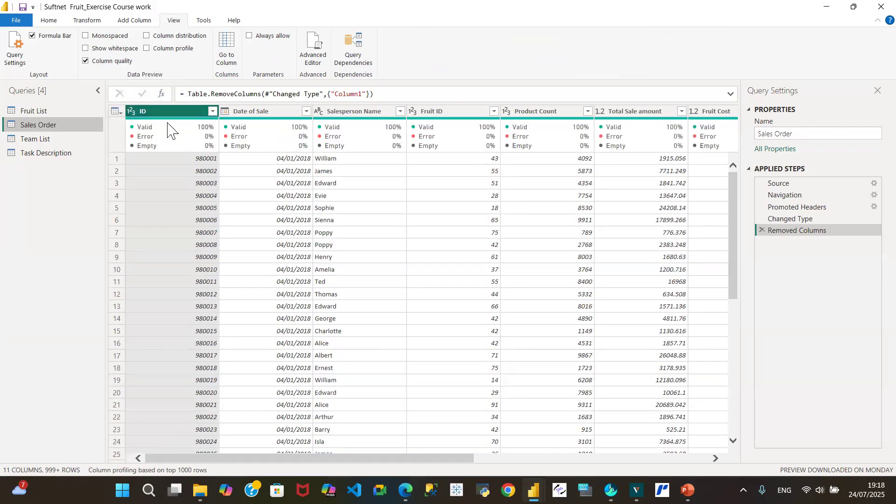
{"action": "mouse_move", "coordinate": [161, 136]}
{"action": "left_click", "coordinate": [86, 62]}
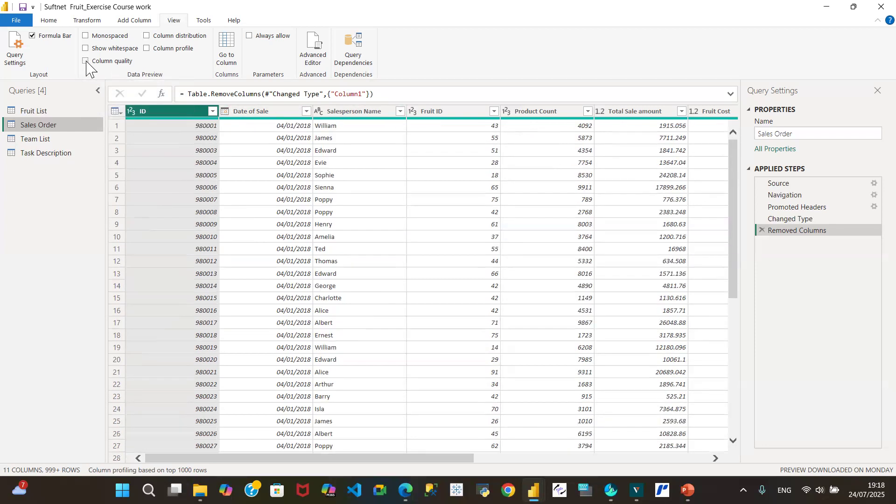
Step: Show the column distribution for Sales Order and examine the distinct and unique counts of Product Count and Total Cost
{"action": "left_click", "coordinate": [149, 36]}
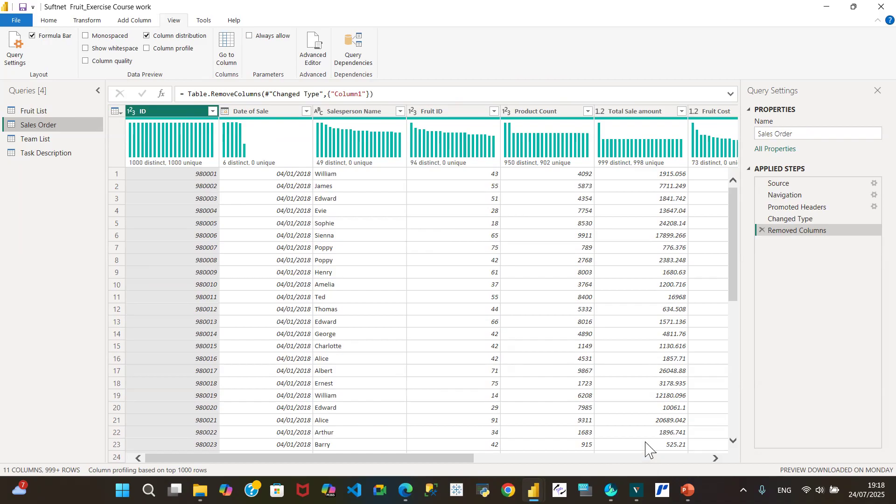
{"action": "left_click", "coordinate": [557, 114]}
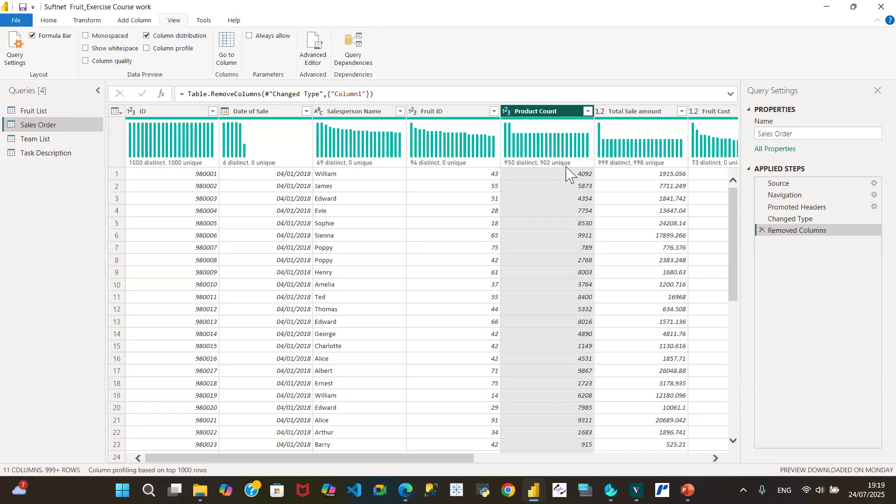
{"action": "mouse_move", "coordinate": [558, 169]}
{"action": "mouse_move", "coordinate": [509, 166]}
{"action": "mouse_move", "coordinate": [463, 169]}
{"action": "left_click", "coordinate": [706, 458]}
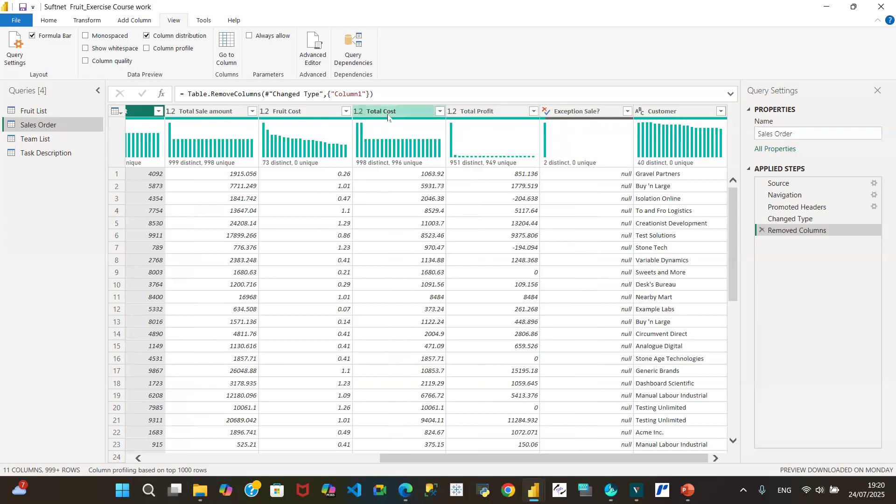
{"action": "left_click", "coordinate": [387, 115]}
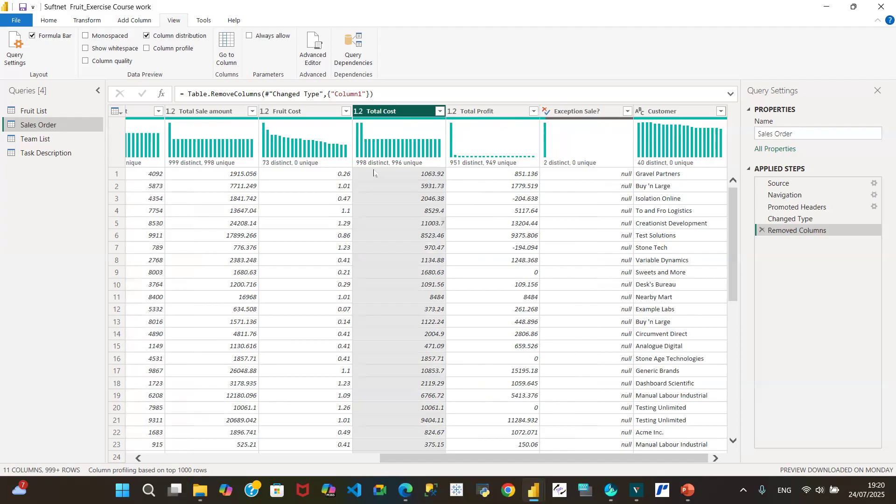
{"action": "mouse_move", "coordinate": [362, 170]}
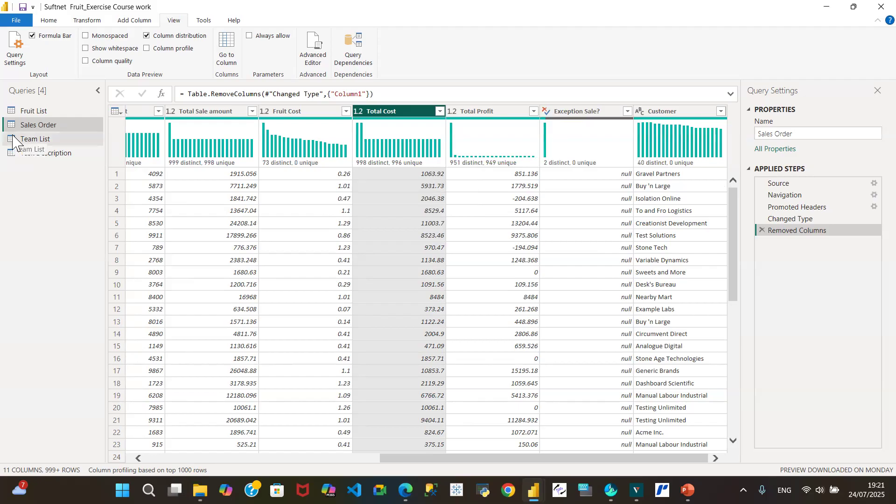
Step: Review the column distributions of the Team List and Fruit List queries, focusing on Fruit Cost (pence)
{"action": "left_click", "coordinate": [43, 139]}
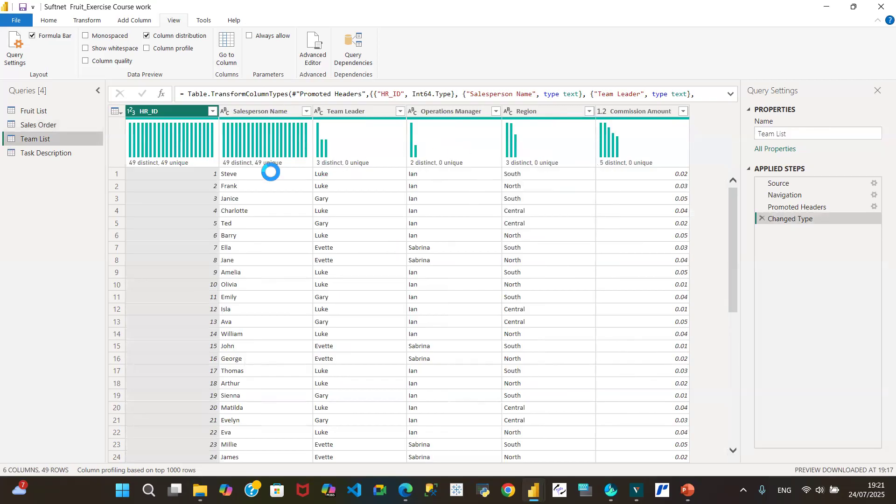
{"action": "left_click", "coordinate": [63, 110]}
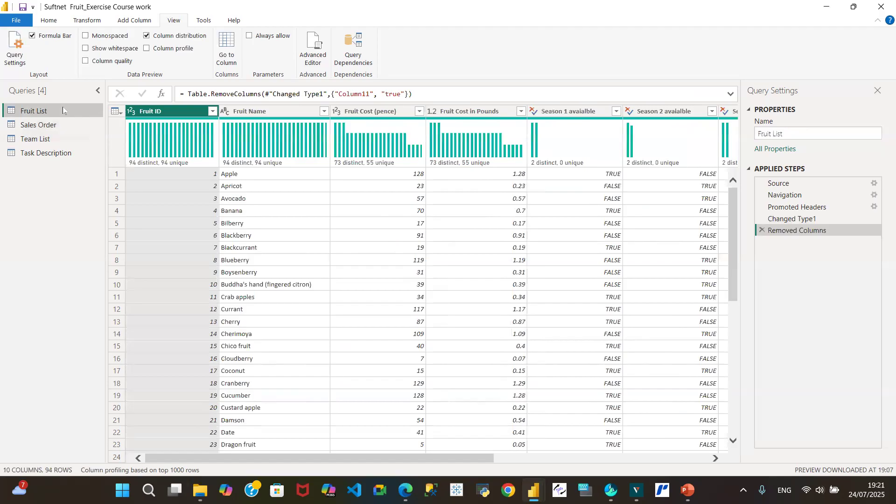
{"action": "left_click", "coordinate": [391, 112]}
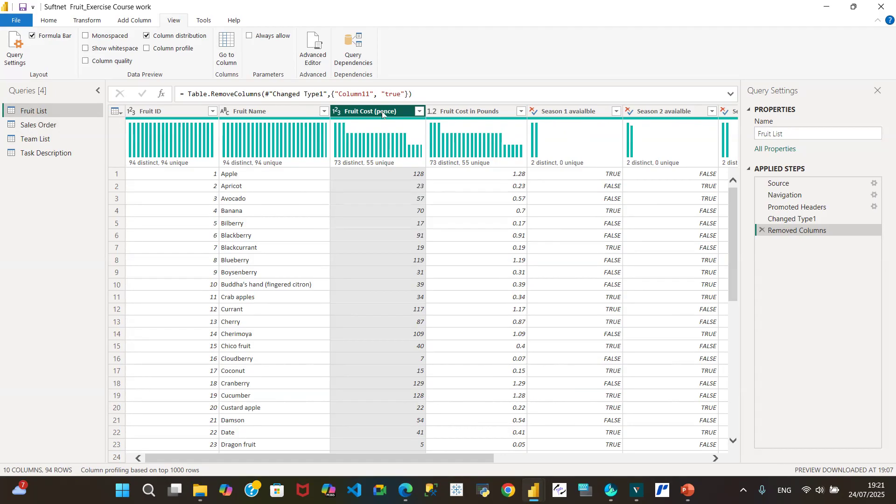
{"action": "mouse_move", "coordinate": [350, 169]}
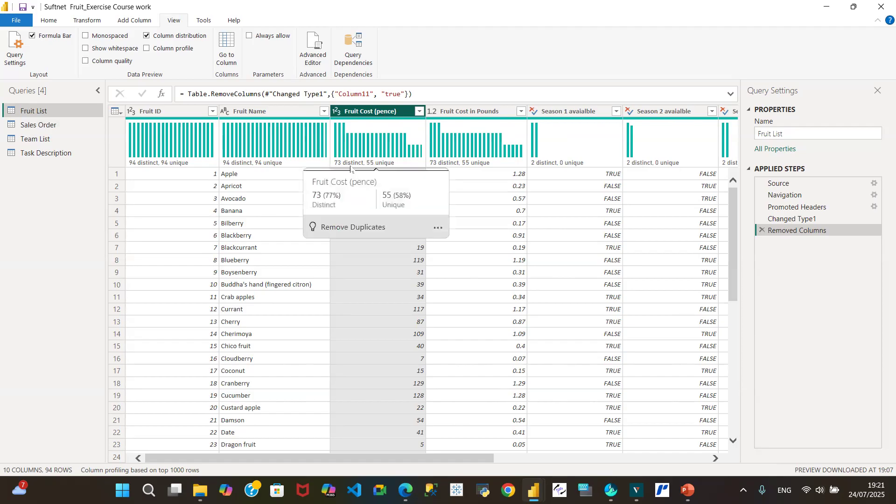
Step: Hide the column distribution from the Sales Order query, and close the query editor with the pending changes applied
{"action": "left_click", "coordinate": [55, 131]}
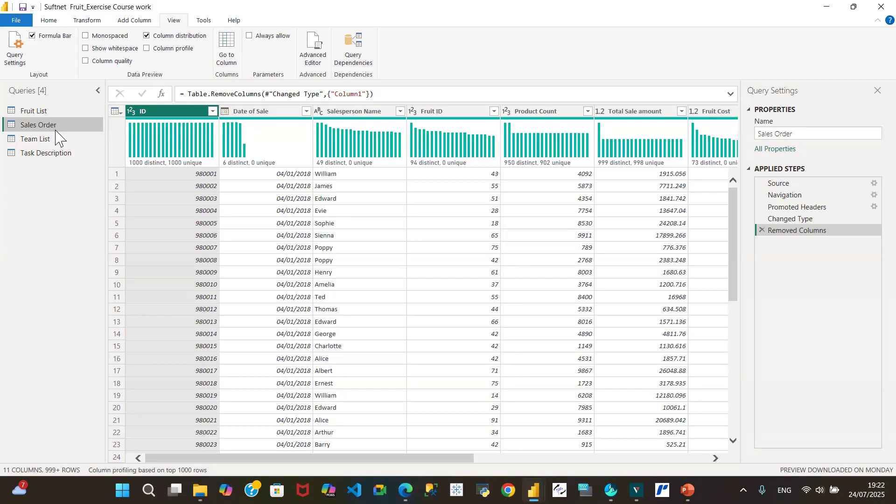
{"action": "left_click", "coordinate": [147, 38]}
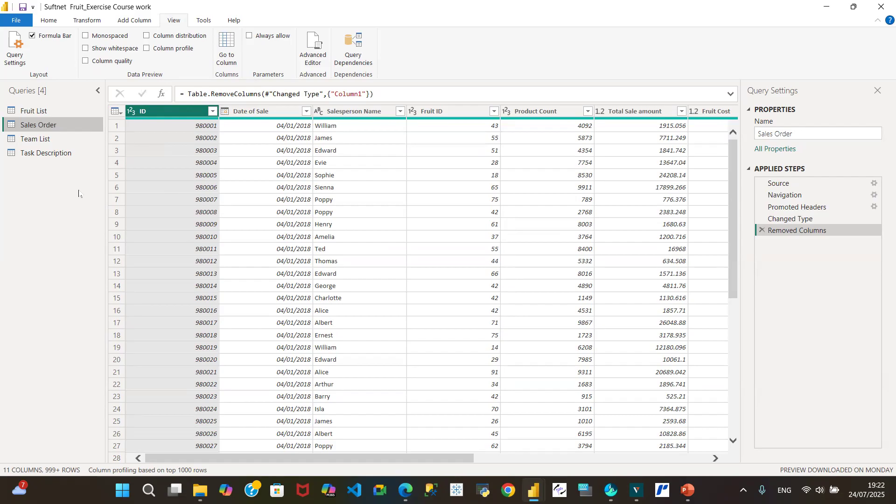
{"action": "left_click", "coordinate": [48, 24]}
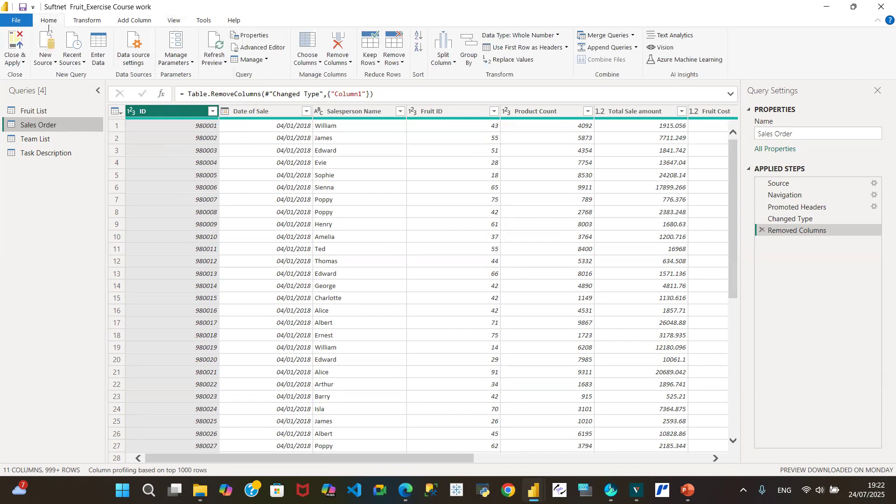
{"action": "left_click", "coordinate": [22, 65]}
{"action": "left_click", "coordinate": [42, 75]}
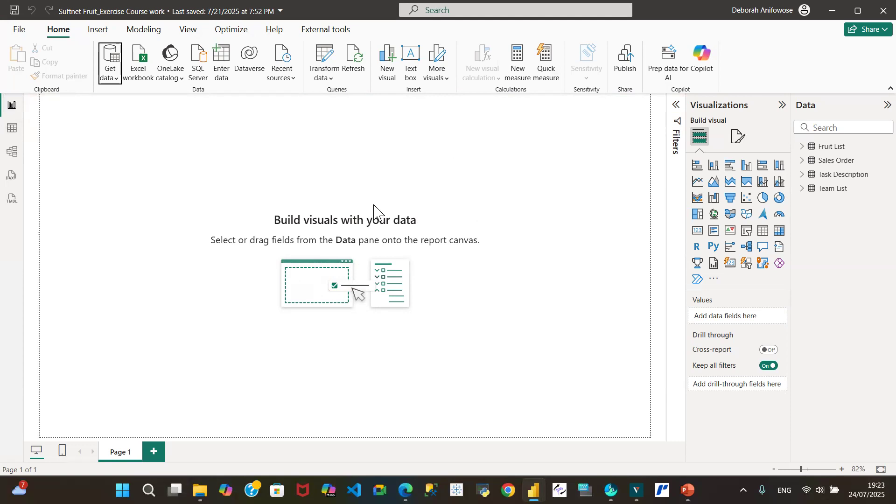
Step: Review the loaded data of the Fruit List, Sales Order, Task Description and Team List tables in Table view
{"action": "left_click", "coordinate": [8, 130]}
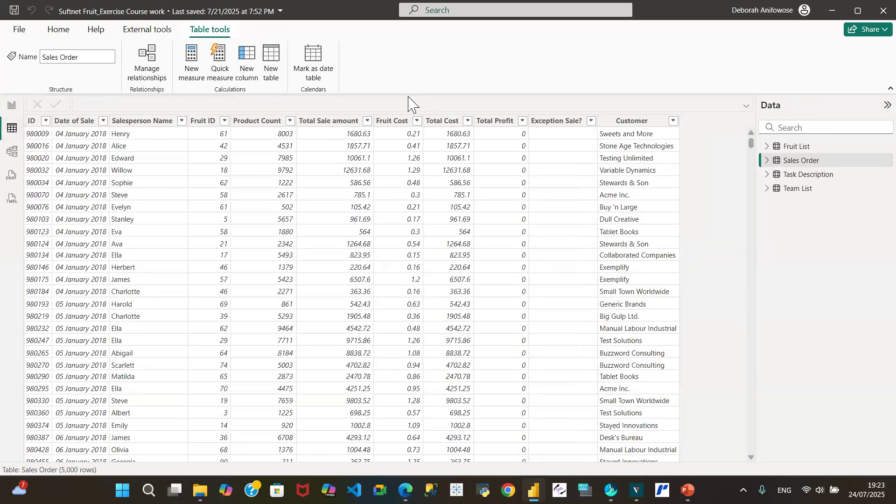
{"action": "left_click", "coordinate": [799, 147]}
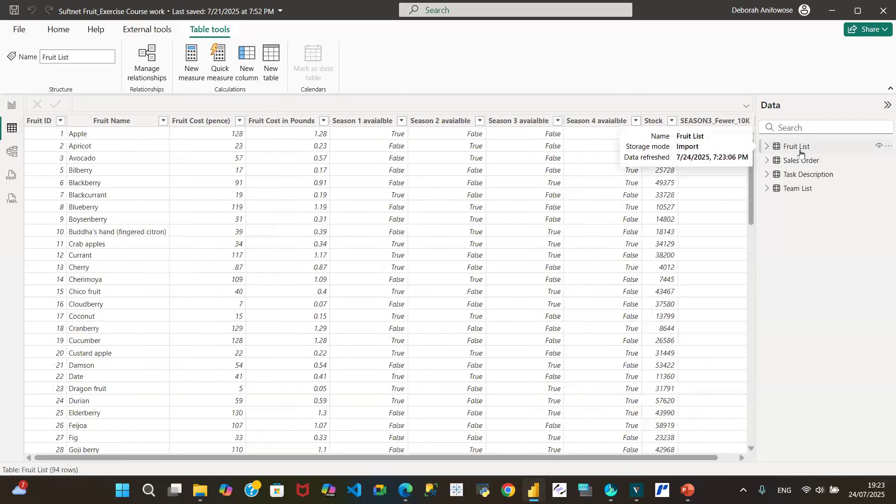
{"action": "left_click", "coordinate": [798, 161]}
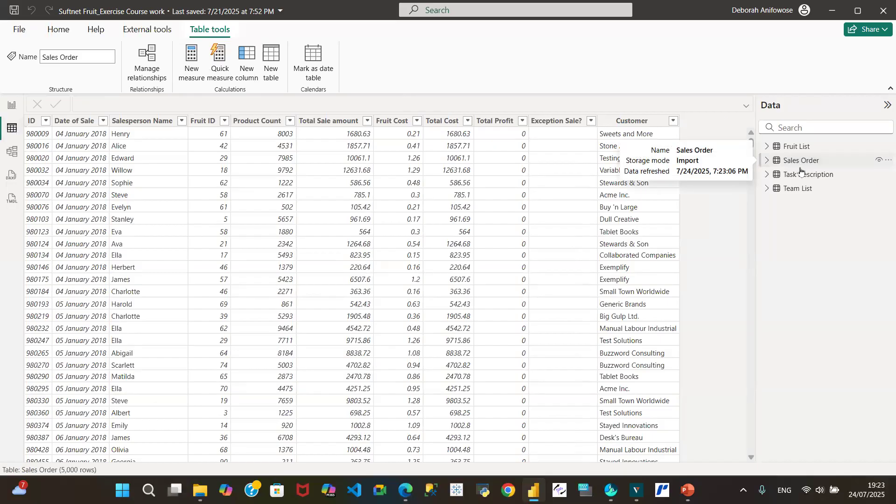
{"action": "left_click", "coordinate": [803, 177]}
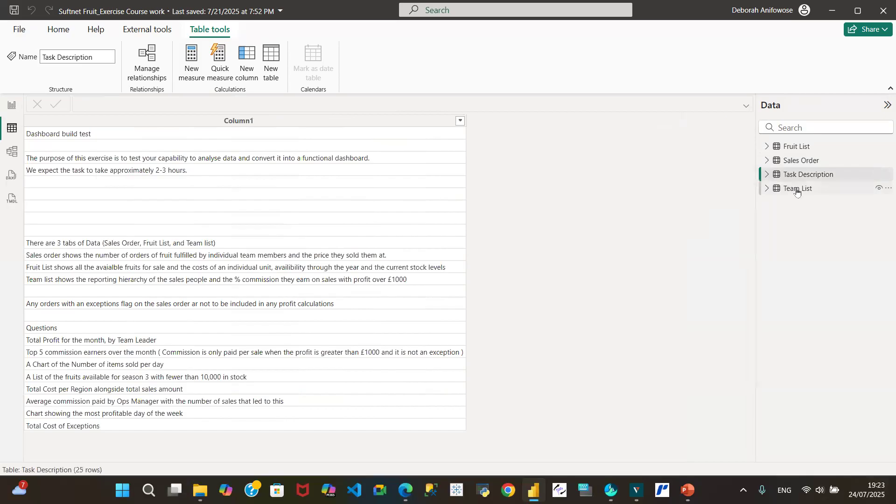
{"action": "left_click", "coordinate": [797, 190]}
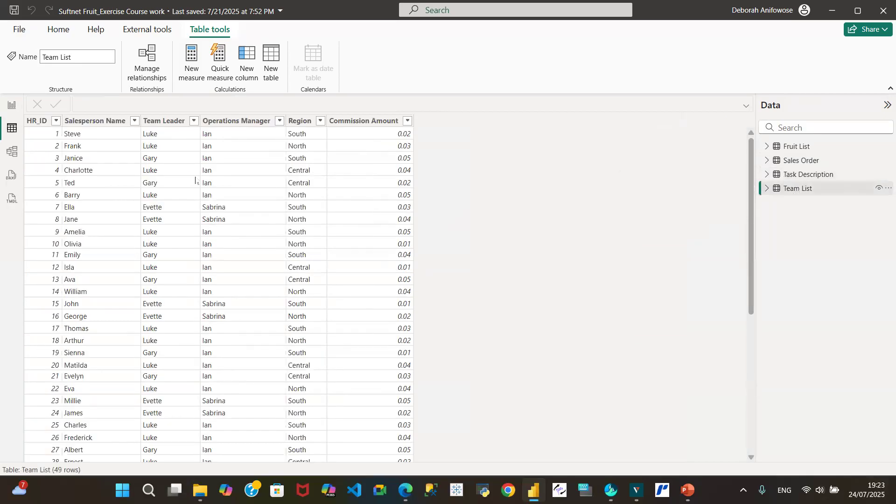
Step: Inspect the relationship between Team List and Sales Order in the model and its cardinality choices, leaving without saving
{"action": "left_click", "coordinate": [13, 157]}
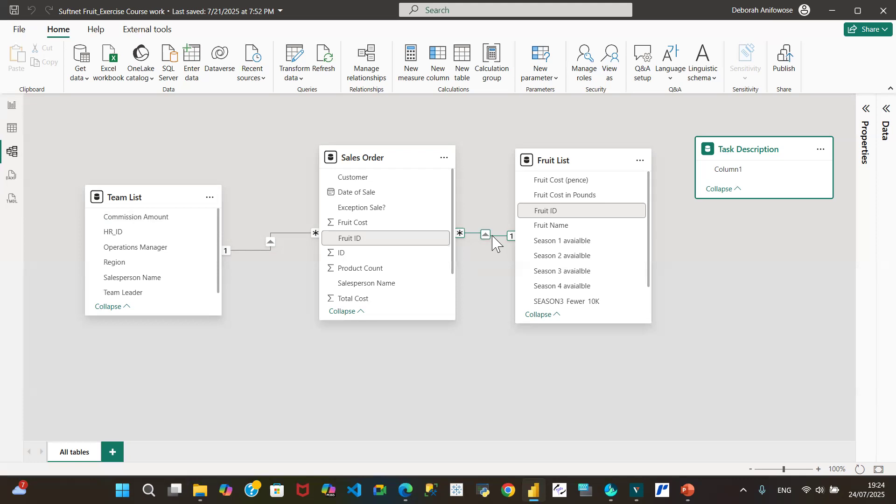
{"action": "right_click", "coordinate": [272, 246]}
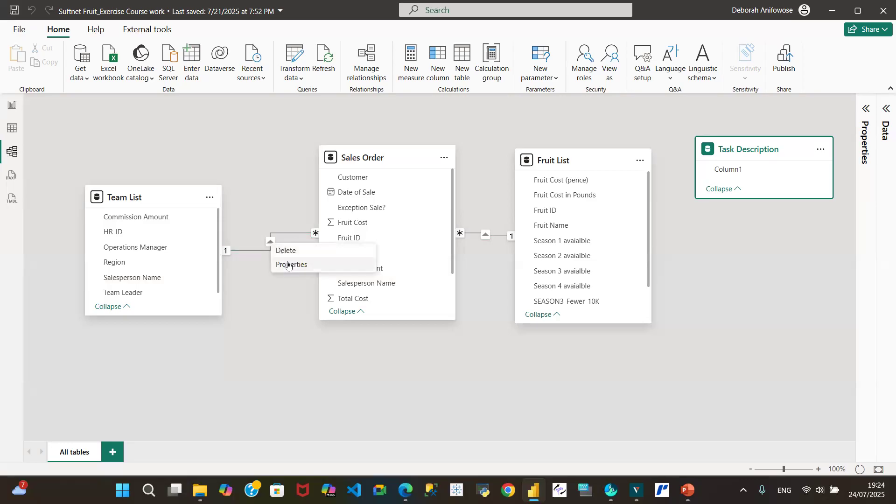
{"action": "left_click", "coordinate": [288, 265]}
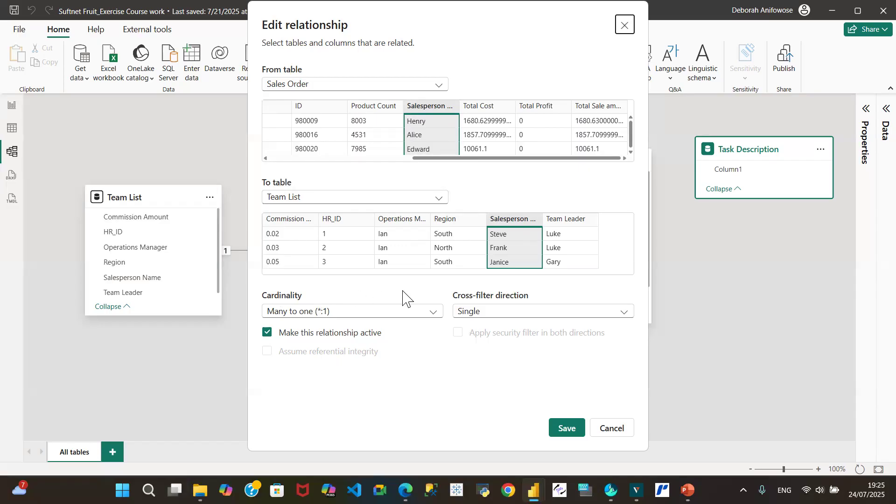
{"action": "left_click", "coordinate": [435, 315]}
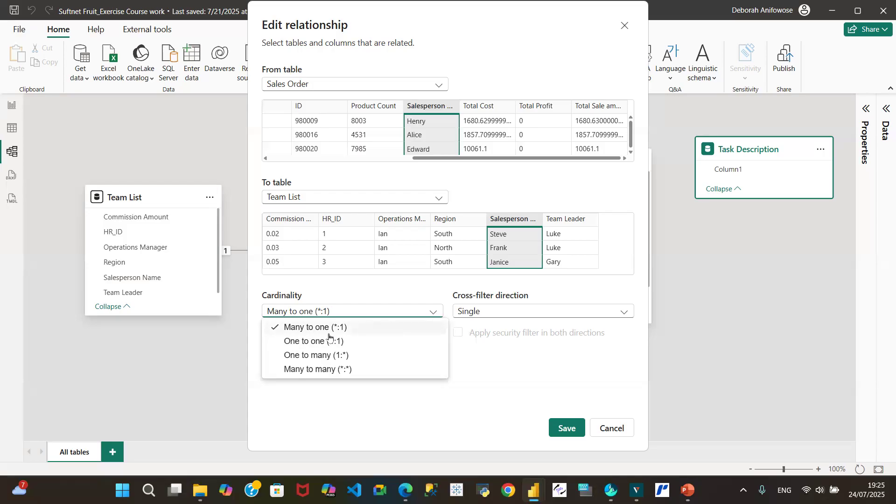
{"action": "left_click", "coordinate": [610, 431]}
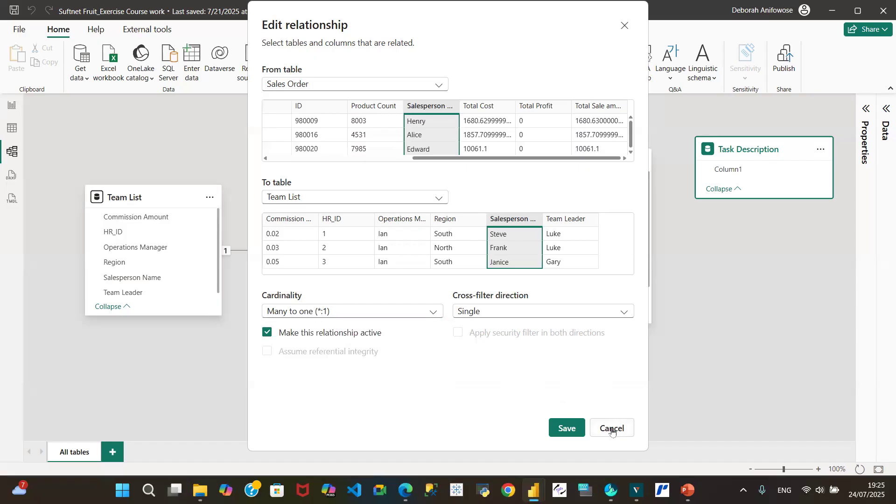
{"action": "left_click", "coordinate": [610, 430]}
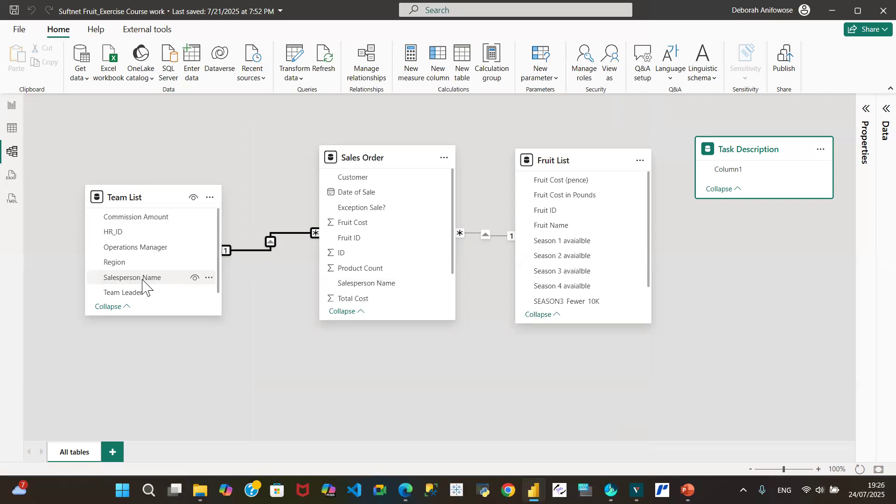
Step: Reopen the Team List to Sales Order relationship properties to compare the cardinality types, and cancel the edit
{"action": "right_click", "coordinate": [272, 249]}
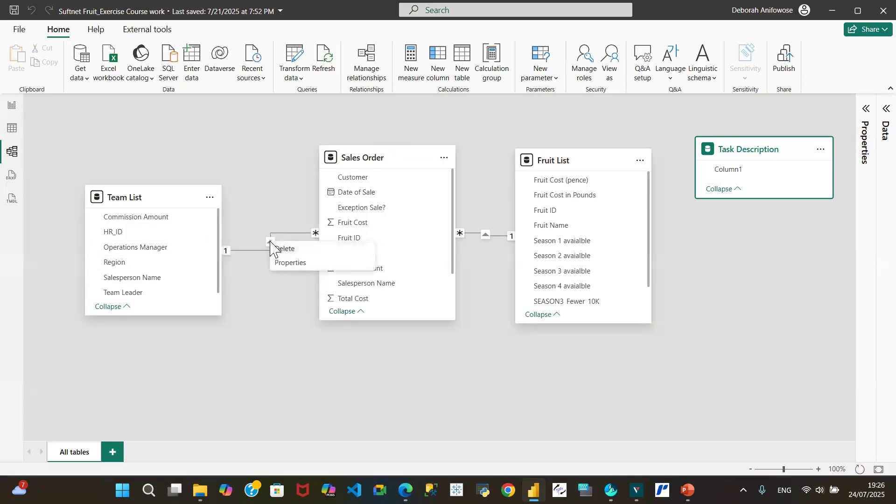
{"action": "left_click", "coordinate": [285, 263]}
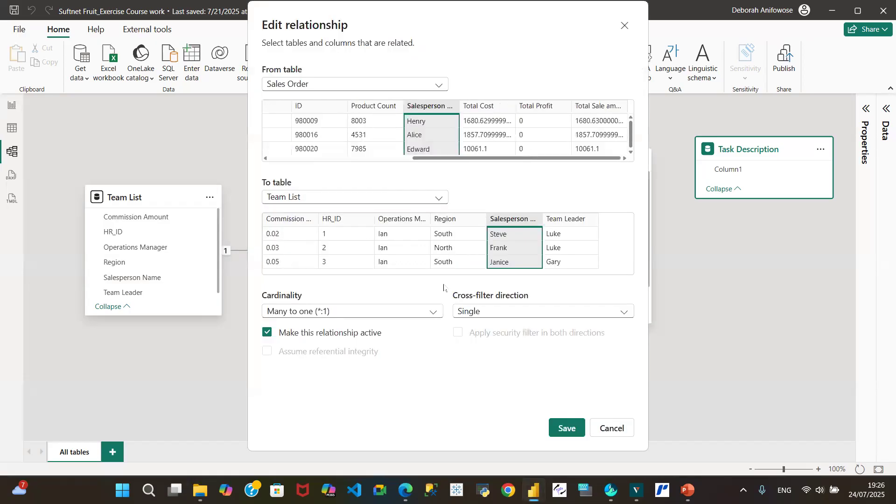
{"action": "left_click", "coordinate": [435, 315]}
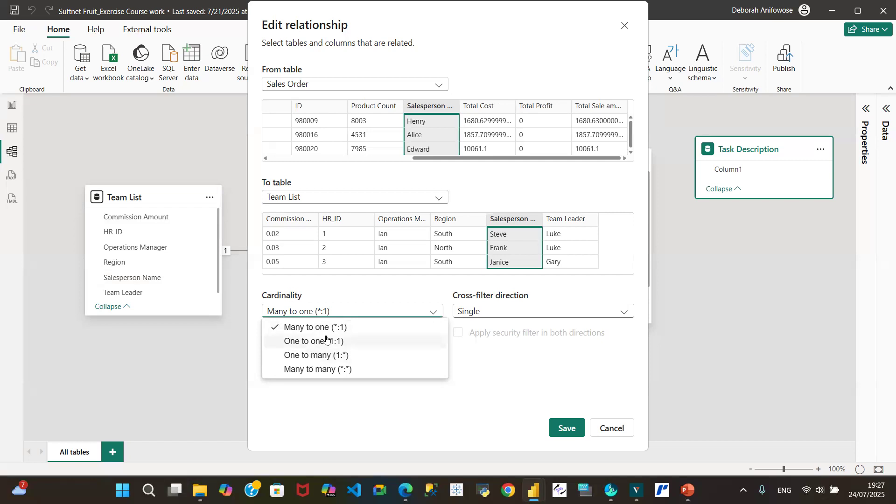
{"action": "left_click", "coordinate": [610, 430]}
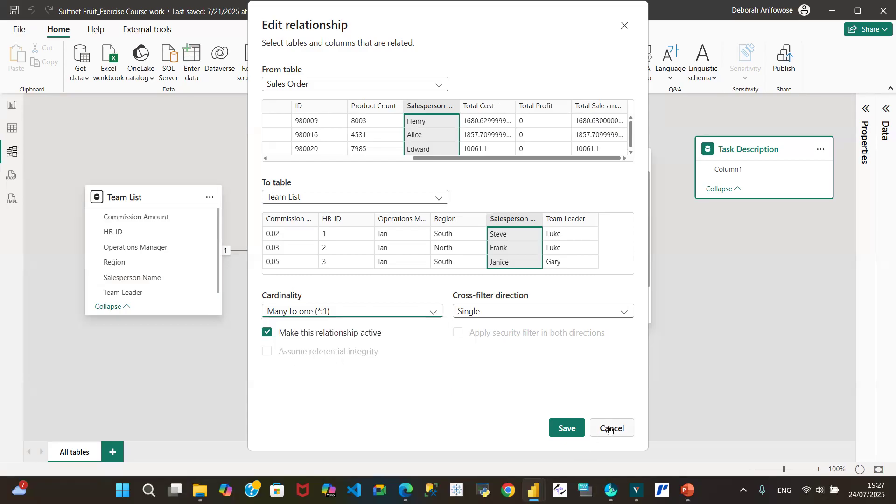
{"action": "left_click", "coordinate": [609, 429]}
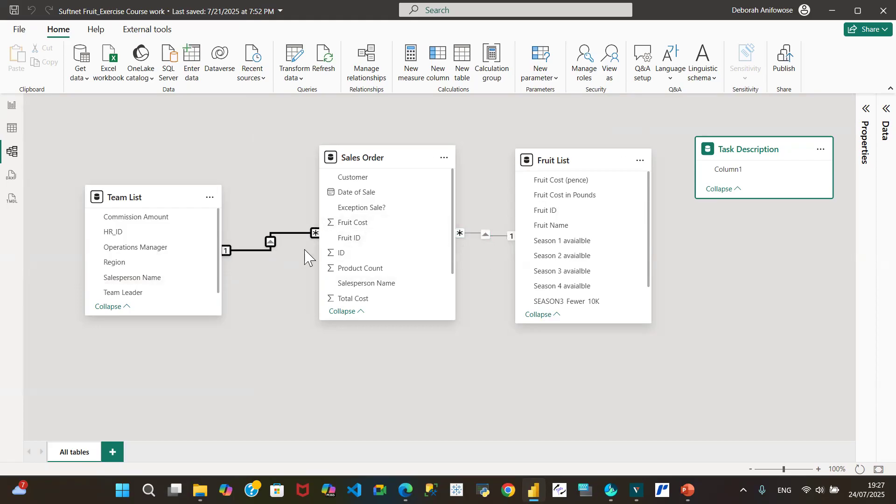
Step: Review the cardinality options of the Team List to Sales Order relationship once more, and cancel the edit
{"action": "right_click", "coordinate": [270, 247]}
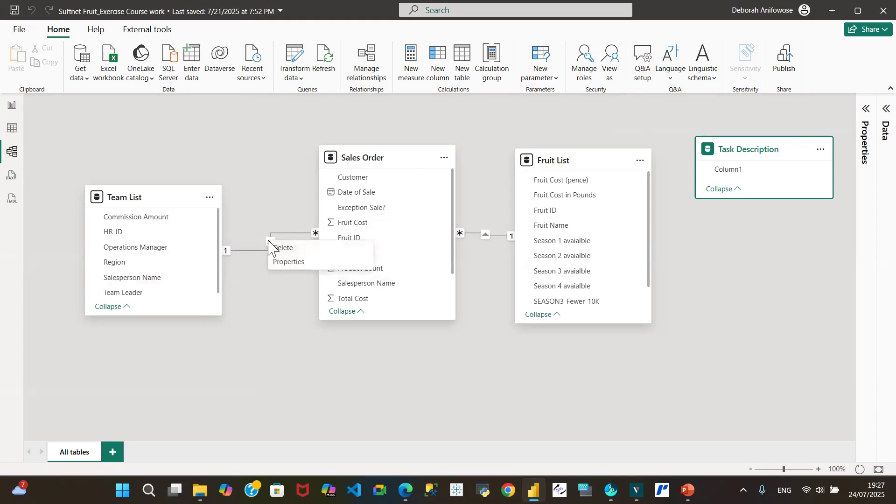
{"action": "left_click", "coordinate": [287, 262]}
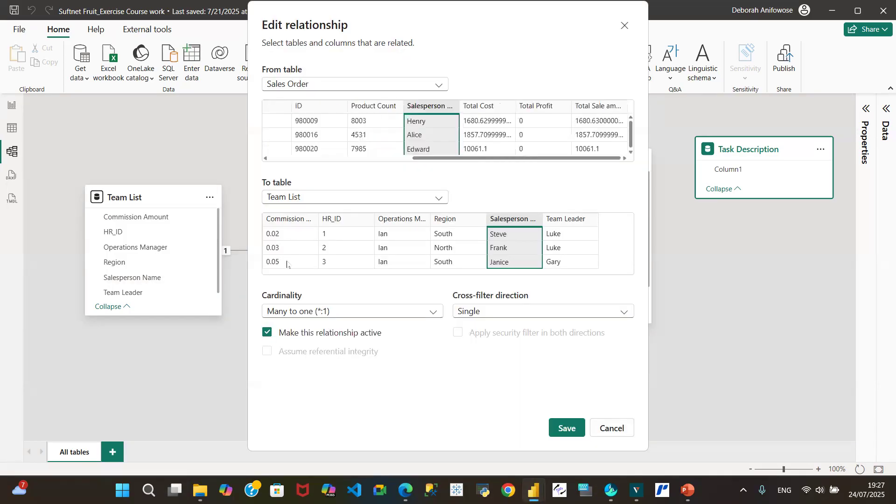
{"action": "left_click", "coordinate": [436, 314]}
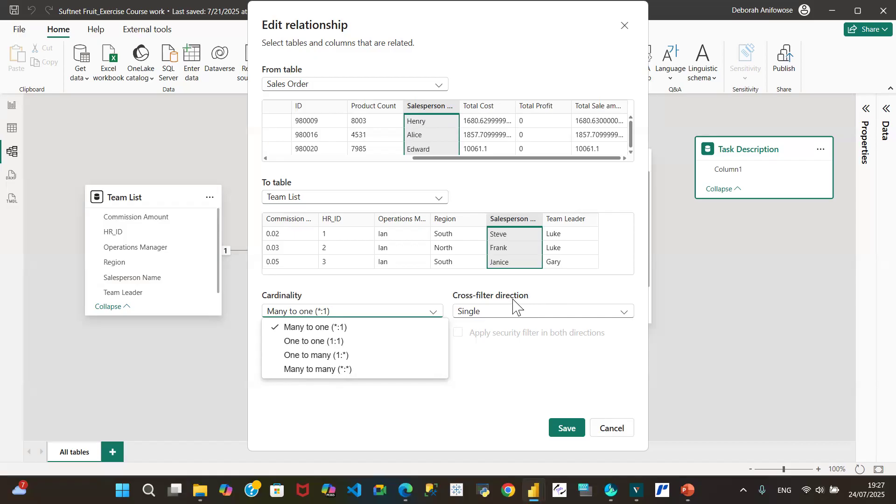
{"action": "left_click", "coordinate": [616, 431]}
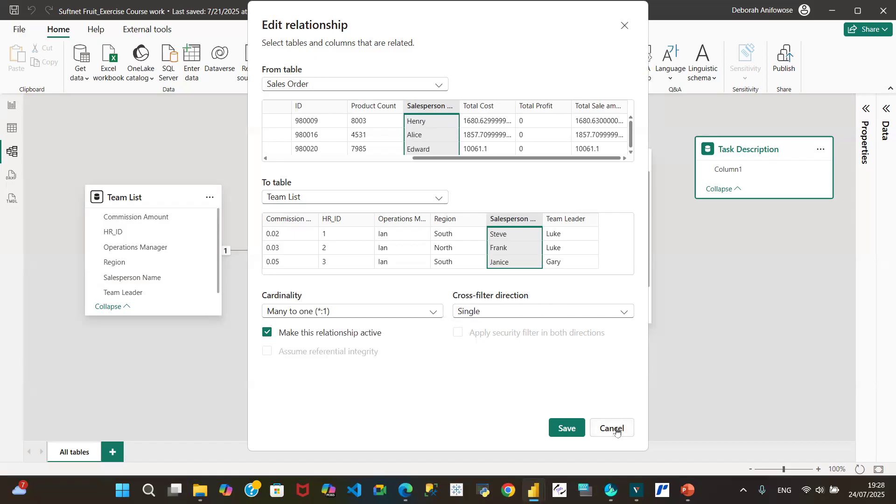
{"action": "left_click", "coordinate": [616, 430]}
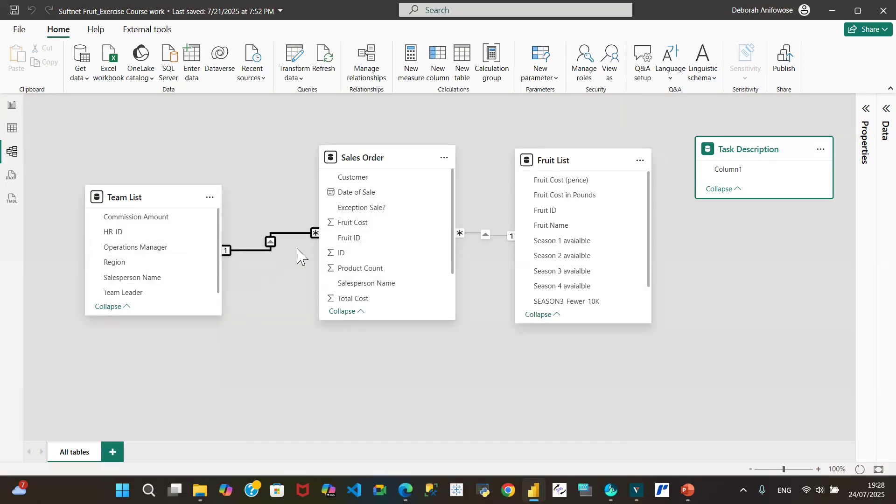
Step: Set the cross-filter direction of the Team List to Sales Order relationship to Both and save it
{"action": "right_click", "coordinate": [270, 243]}
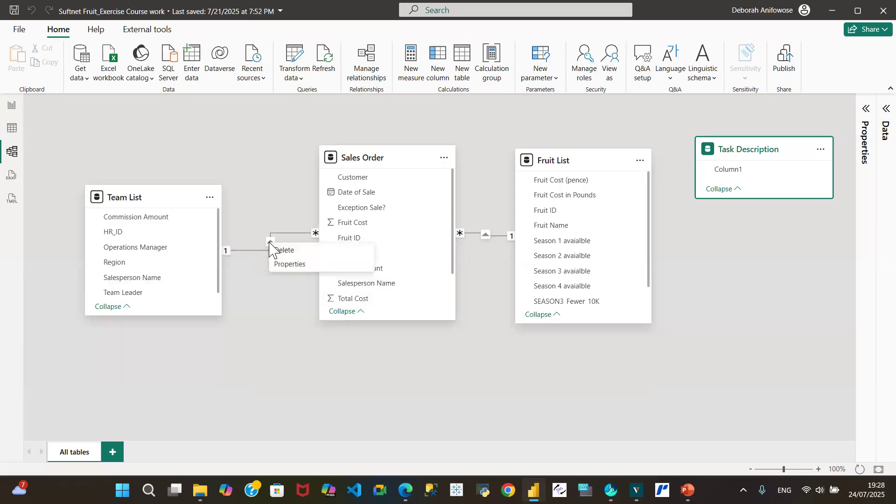
{"action": "left_click", "coordinate": [282, 264]}
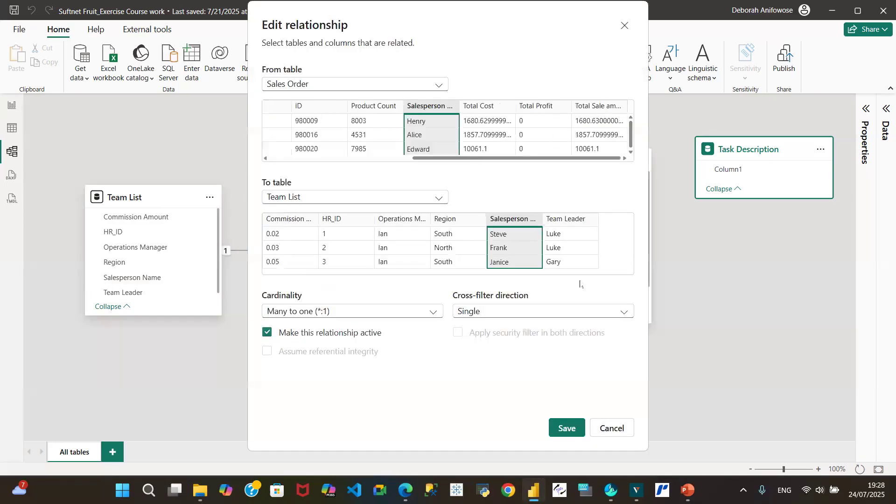
{"action": "left_click", "coordinate": [625, 312]}
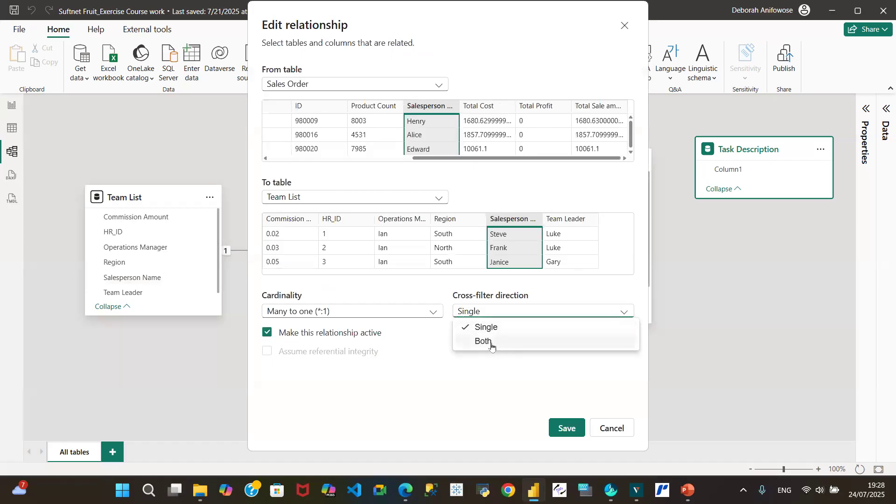
{"action": "left_click", "coordinate": [492, 345]}
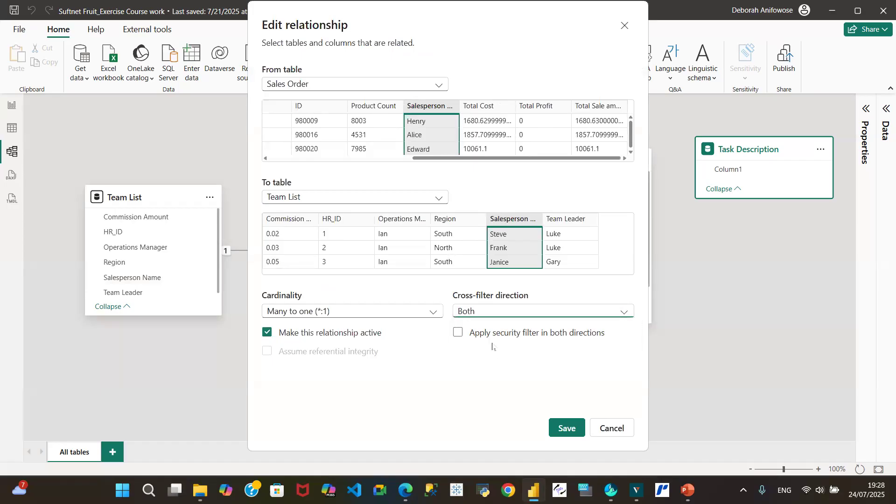
{"action": "left_click", "coordinate": [565, 427]}
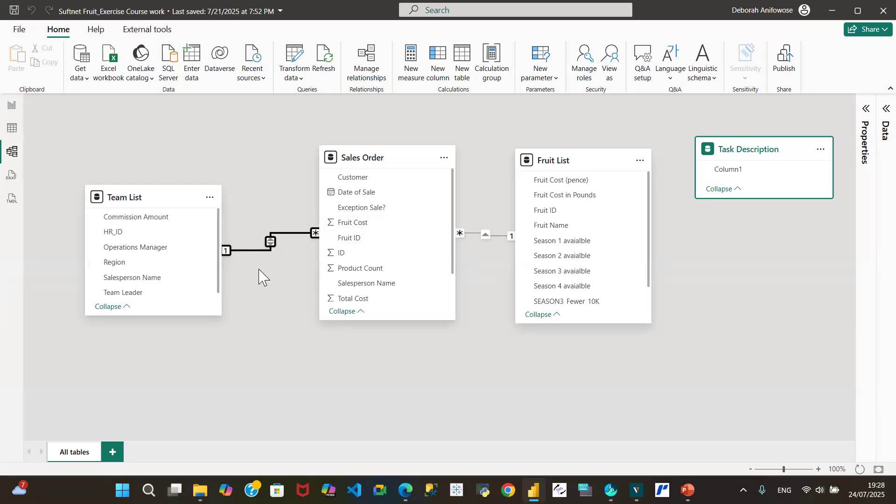
Step: Set the cross-filter direction of the Team List to Sales Order relationship to Single and save it
{"action": "right_click", "coordinate": [270, 243]}
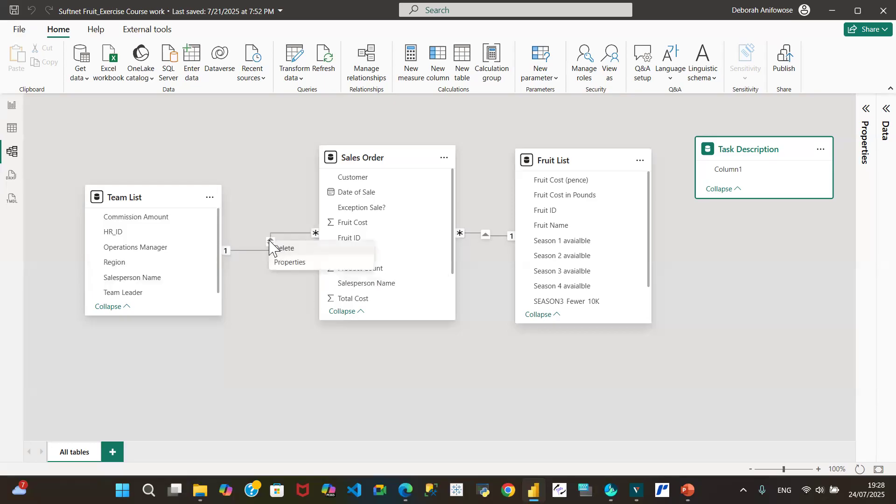
{"action": "left_click", "coordinate": [283, 264]}
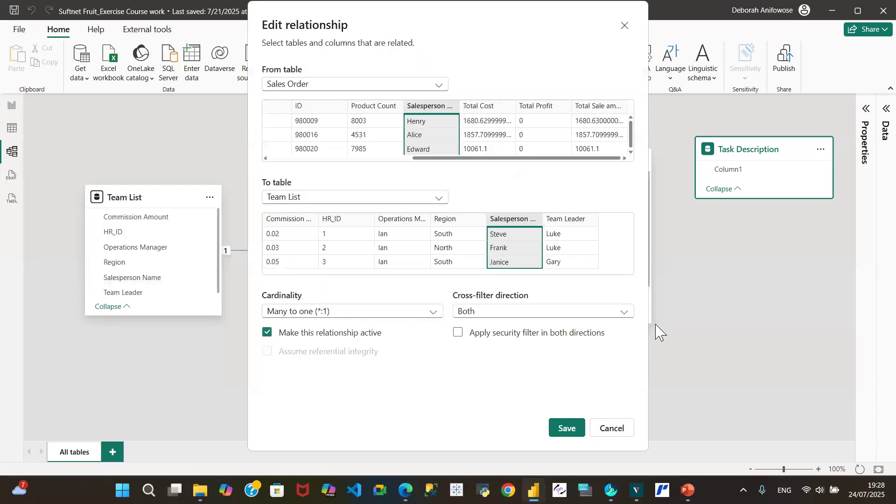
{"action": "left_click", "coordinate": [611, 312]}
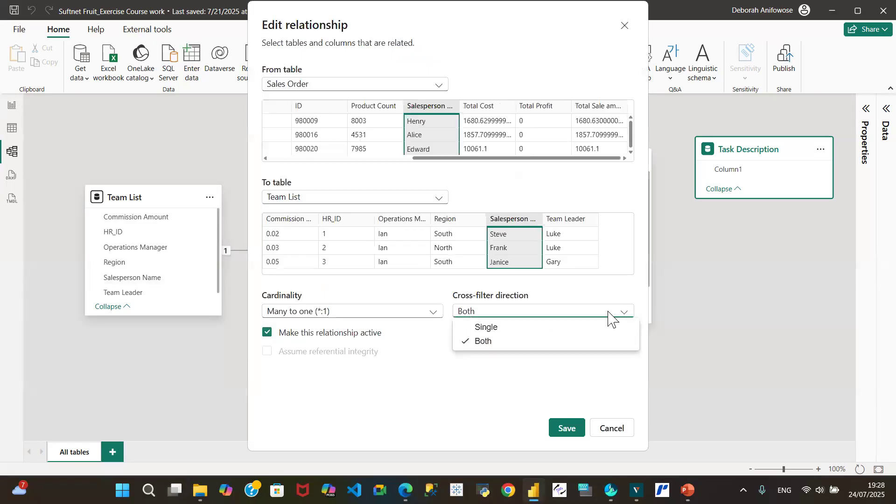
{"action": "left_click", "coordinate": [510, 327]}
{"action": "left_click", "coordinate": [569, 434]}
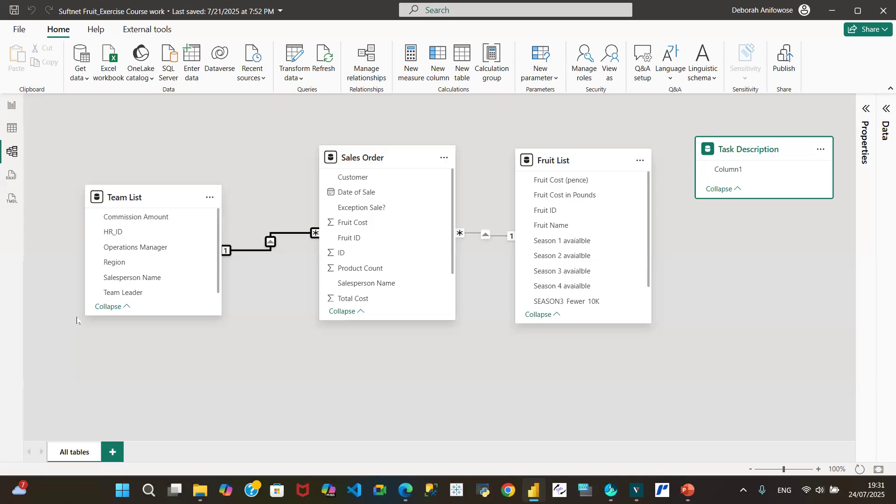
Step: Read the exercise questions in the Task Description table, and check the Sales Order and Team List data in Table view
{"action": "left_click", "coordinate": [13, 108]}
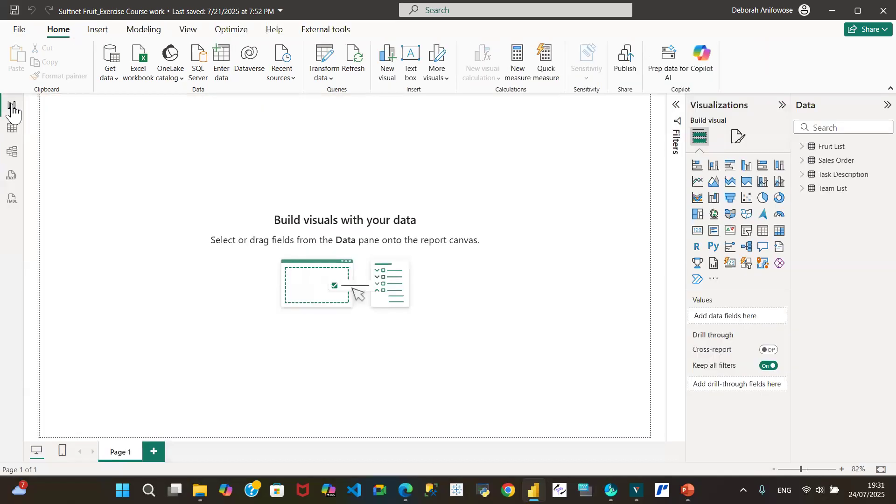
{"action": "left_click", "coordinate": [13, 130]}
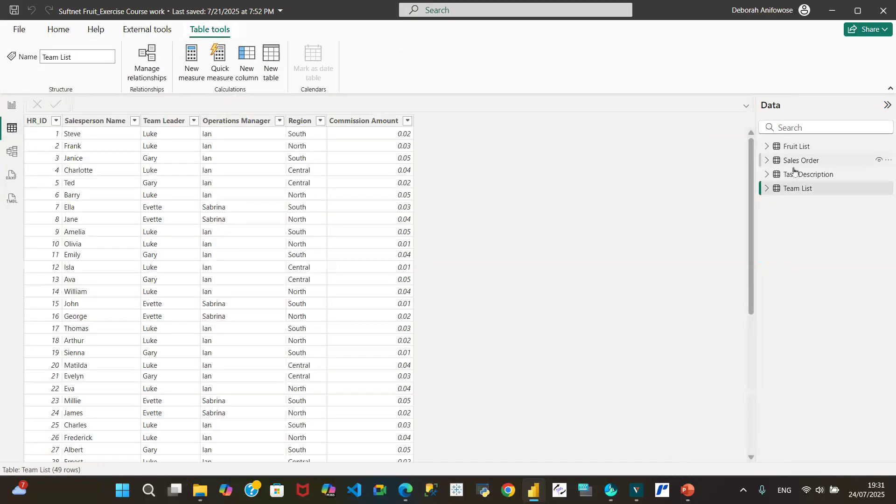
{"action": "left_click", "coordinate": [821, 177]}
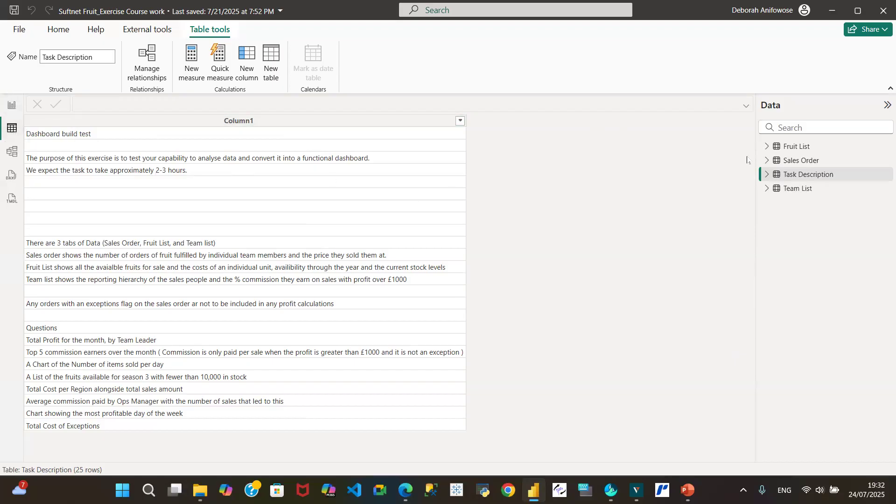
{"action": "left_click", "coordinate": [786, 160]}
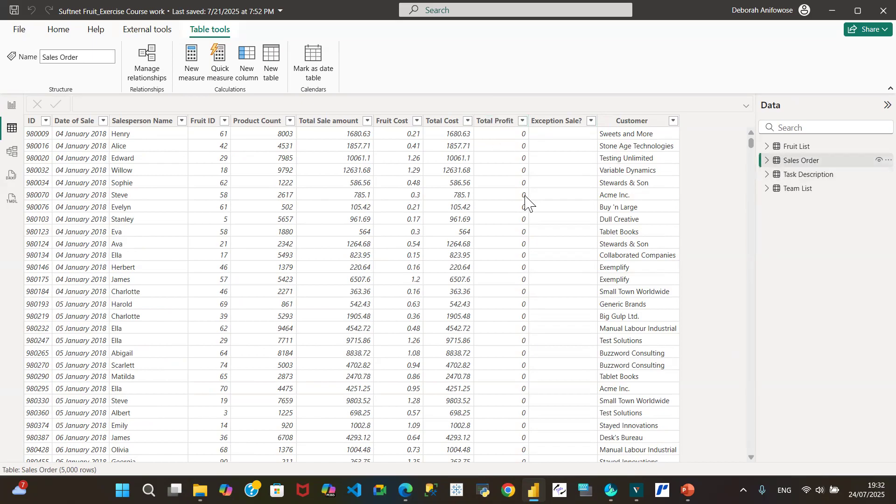
{"action": "left_click", "coordinate": [799, 188]}
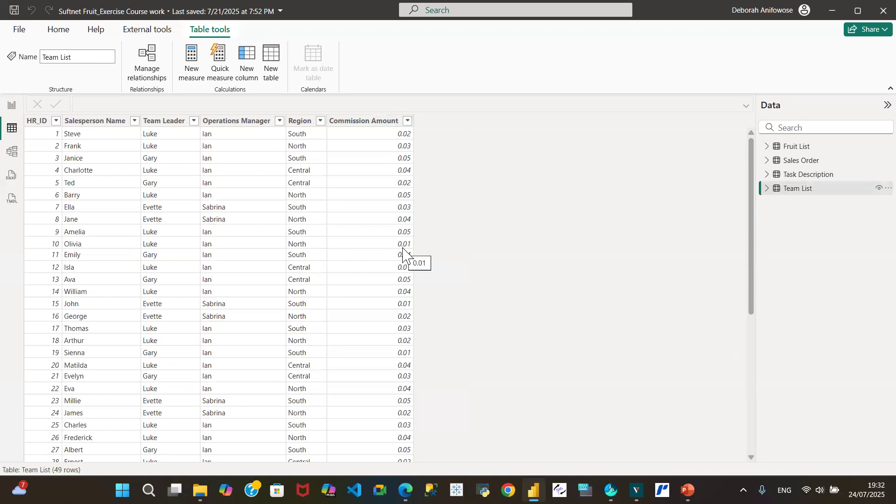
Step: Inspect the distinct values of the Total Profit and Exception Sale? columns in the Sales Order table, without applying a filter
{"action": "left_click", "coordinate": [803, 162]}
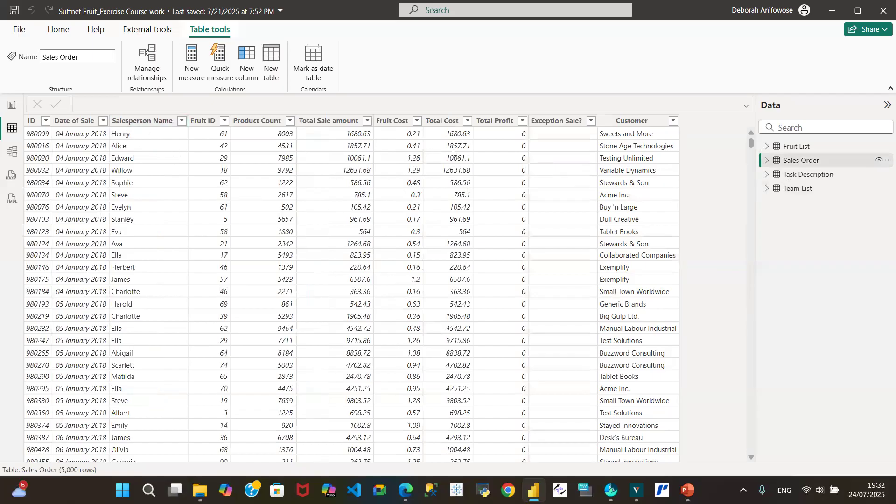
{"action": "left_click", "coordinate": [506, 122]}
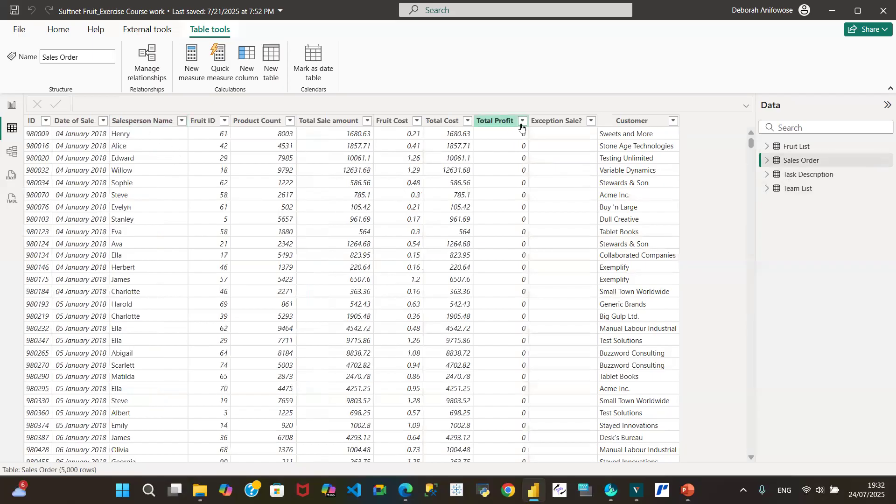
{"action": "left_click", "coordinate": [523, 122]}
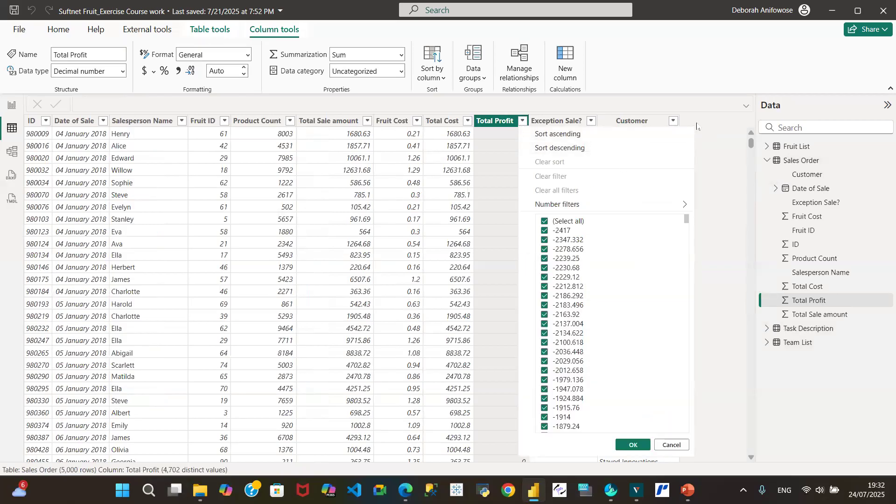
{"action": "left_click", "coordinate": [693, 123]}
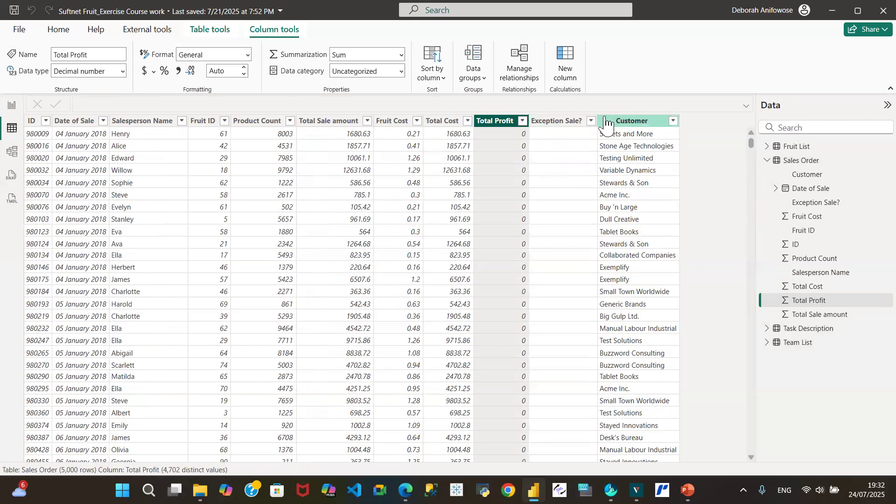
{"action": "left_click", "coordinate": [589, 124]}
{"action": "left_click", "coordinate": [591, 122]}
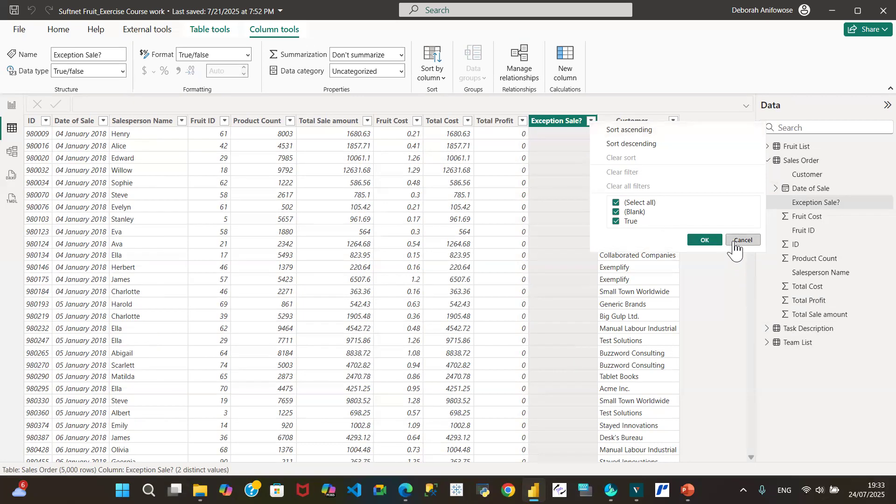
{"action": "left_click", "coordinate": [742, 241]}
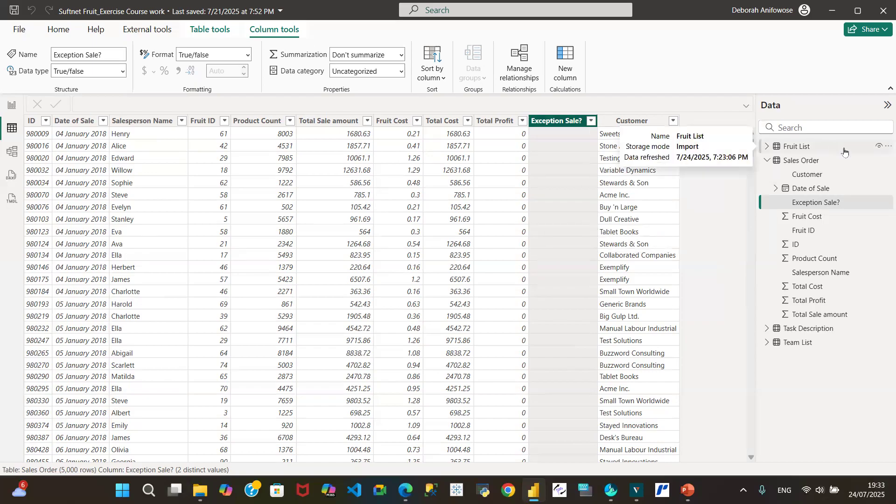
Step: Open the Sales Order query for editing and replace null with False in the Exception Sale? column
{"action": "left_click", "coordinate": [885, 162]}
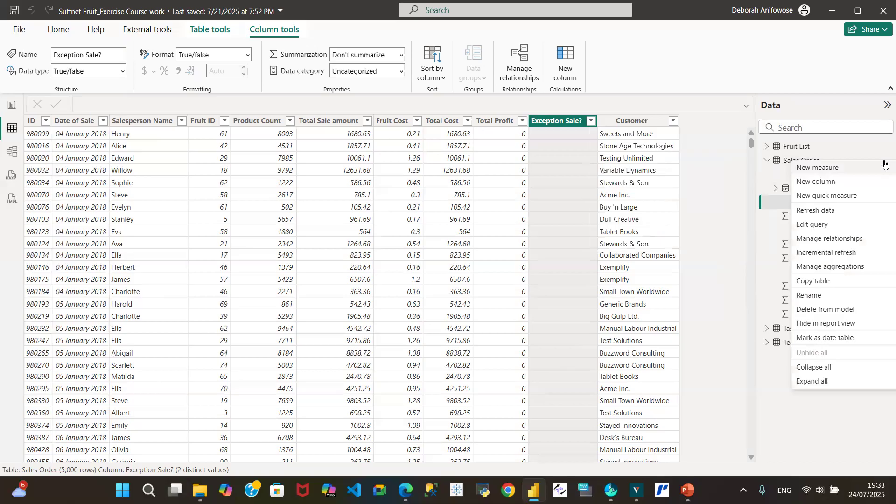
{"action": "left_click", "coordinate": [813, 225]}
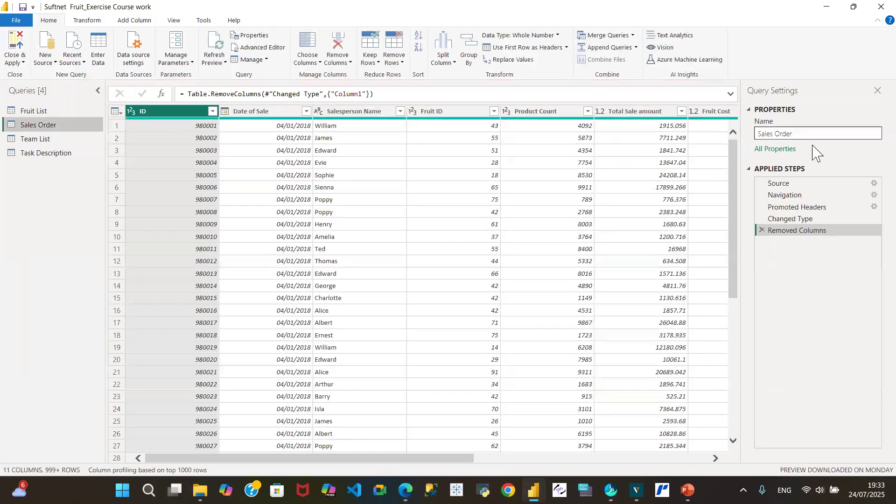
{"action": "left_click", "coordinate": [701, 458]}
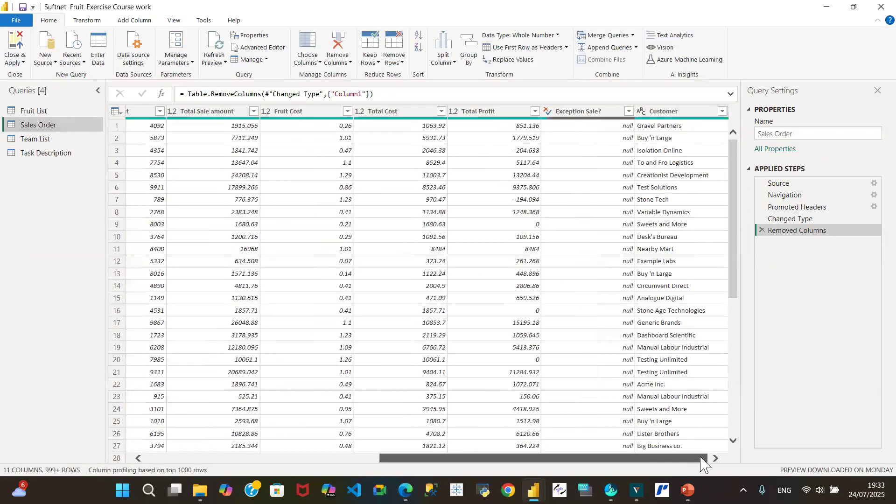
{"action": "left_click", "coordinate": [612, 128]}
{"action": "right_click", "coordinate": [613, 127]}
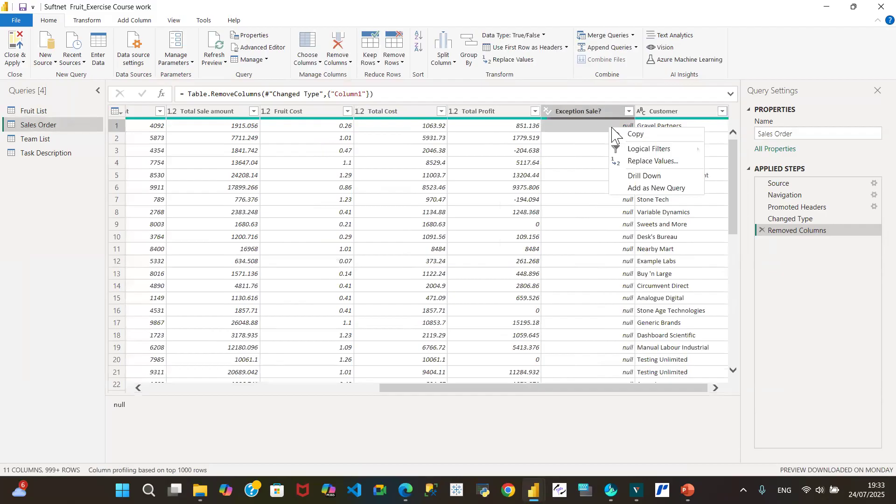
{"action": "left_click", "coordinate": [650, 161]}
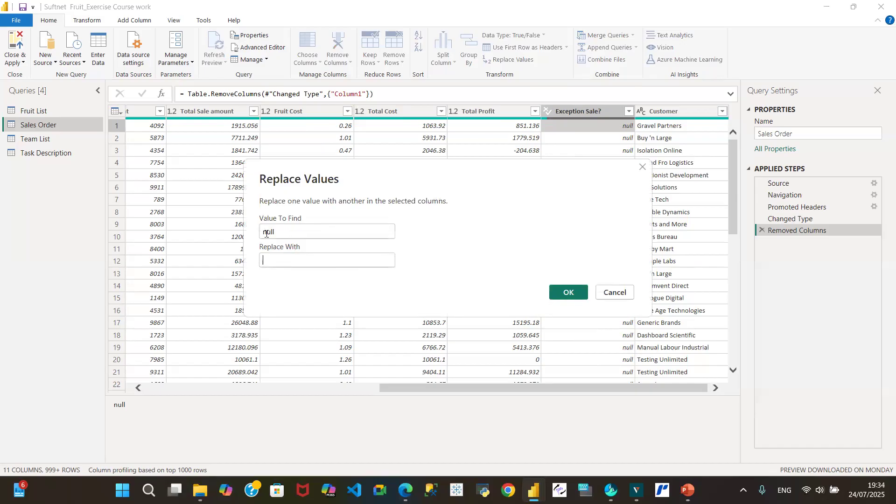
{"action": "left_click", "coordinate": [277, 258]}
{"action": "type", "text": "False"}
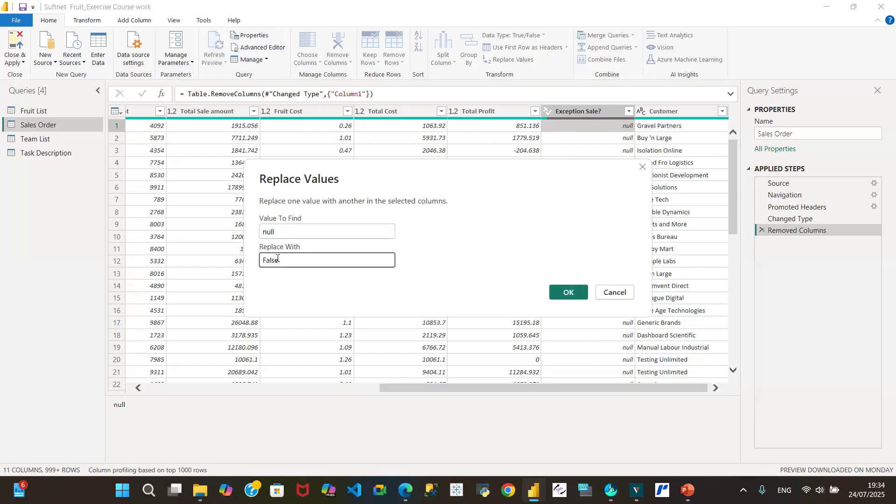
{"action": "left_click", "coordinate": [567, 291]}
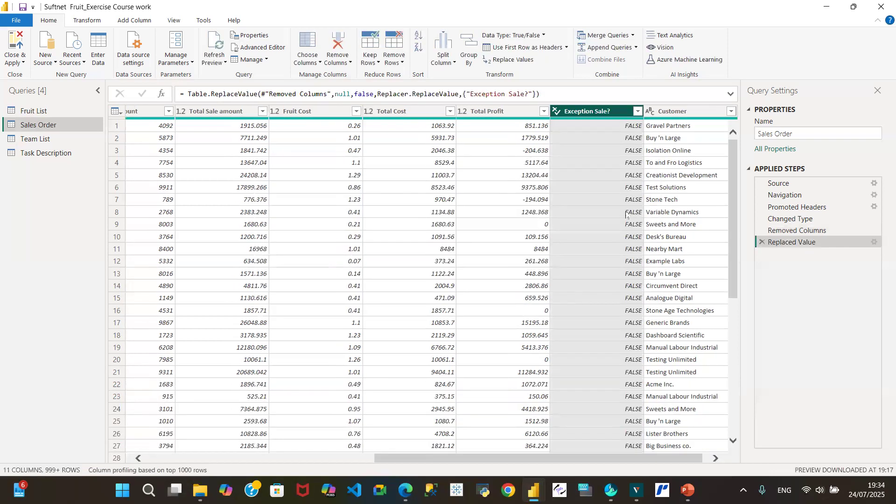
Step: Load all distinct values of the Exception Sale? column and filter the Sales Order query to TRUE rows only
{"action": "left_click", "coordinate": [637, 112]}
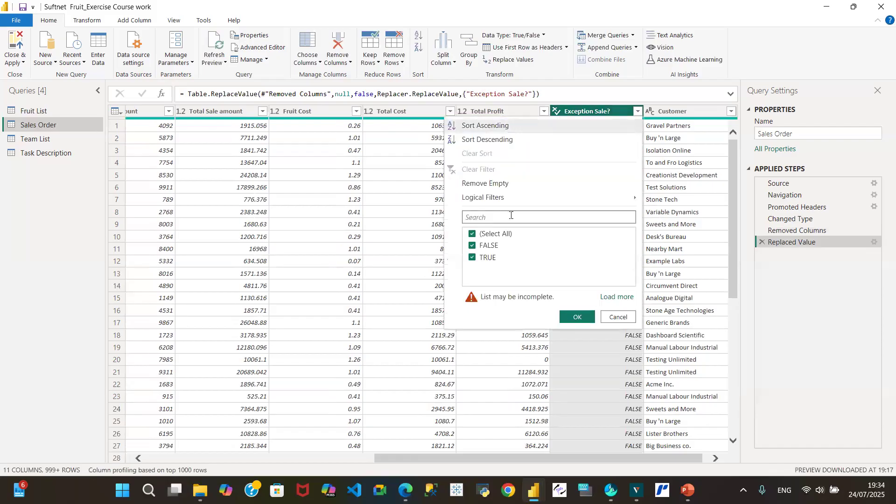
{"action": "left_click", "coordinate": [616, 297]}
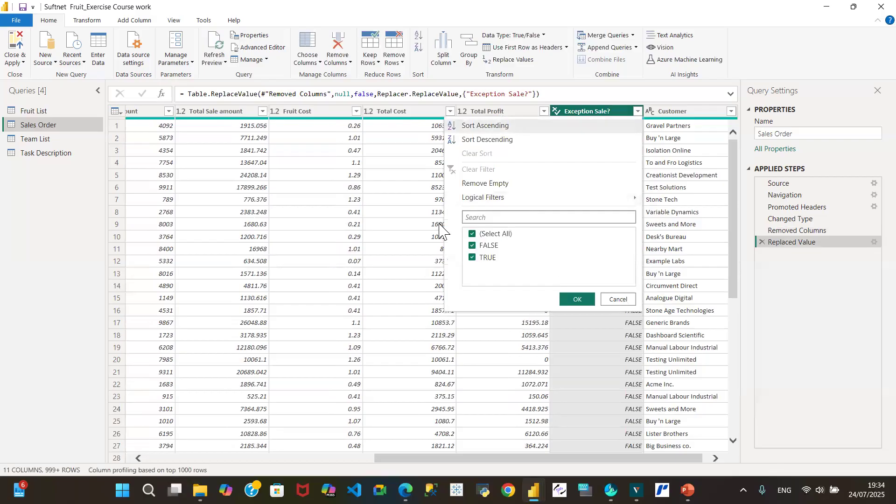
{"action": "left_click", "coordinate": [473, 235]}
{"action": "left_click", "coordinate": [473, 258]}
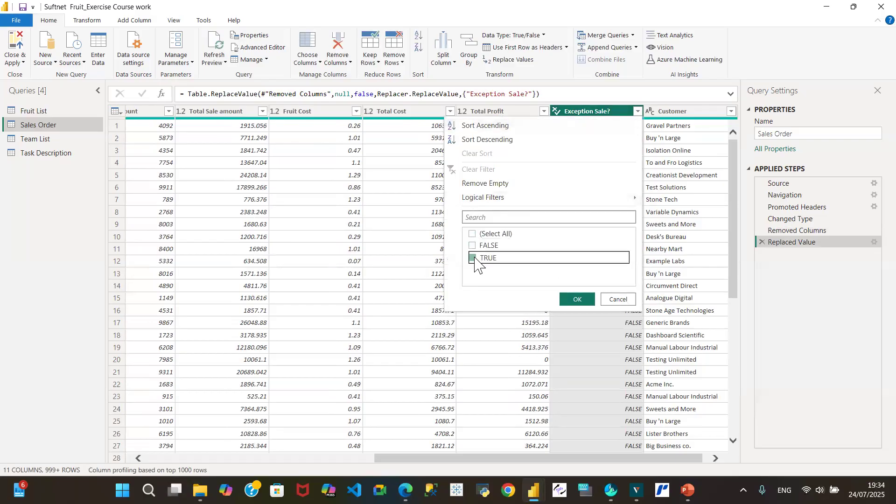
{"action": "left_click", "coordinate": [589, 300]}
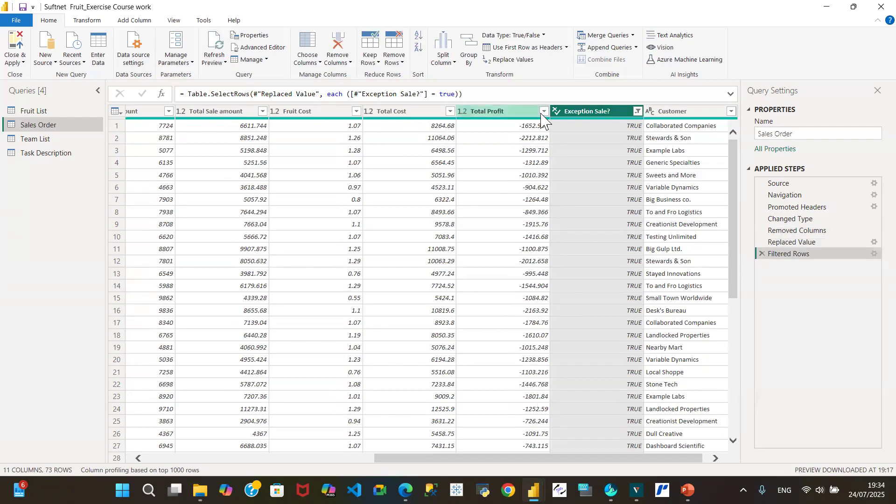
Step: Inspect the distinct Total Profit values of the filtered exception rows, and remove the Filtered Rows step
{"action": "left_click", "coordinate": [545, 111]}
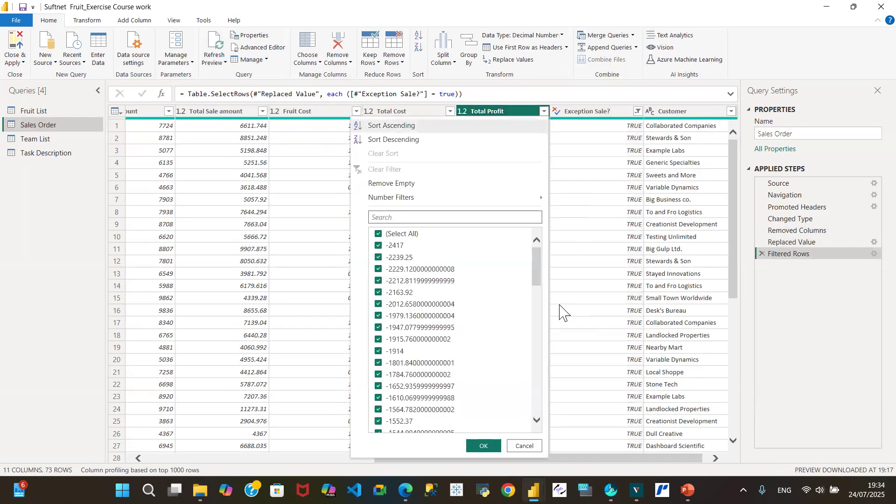
{"action": "scroll", "coordinate": [536, 321], "scroll_direction": "down", "scroll_amount": 1}
{"action": "left_click_drag", "start_coordinate": [537, 321], "coordinate": [537, 411]}
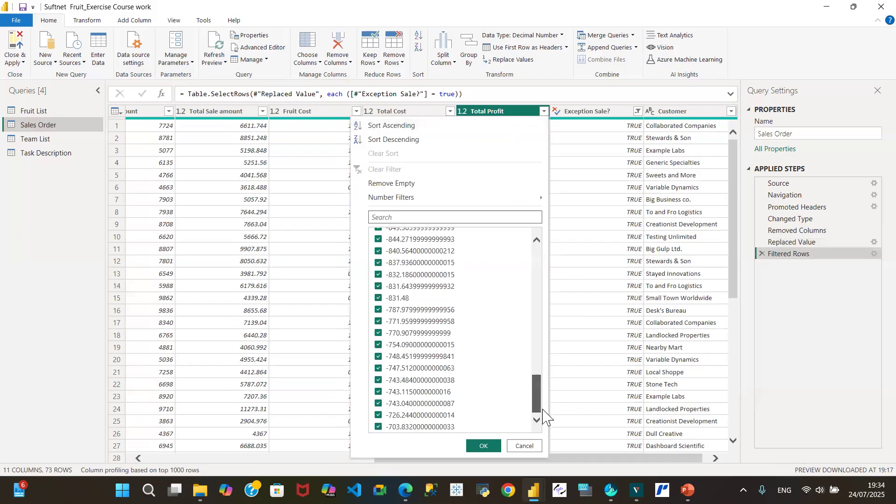
{"action": "left_click_drag", "start_coordinate": [546, 415], "coordinate": [533, 216]}
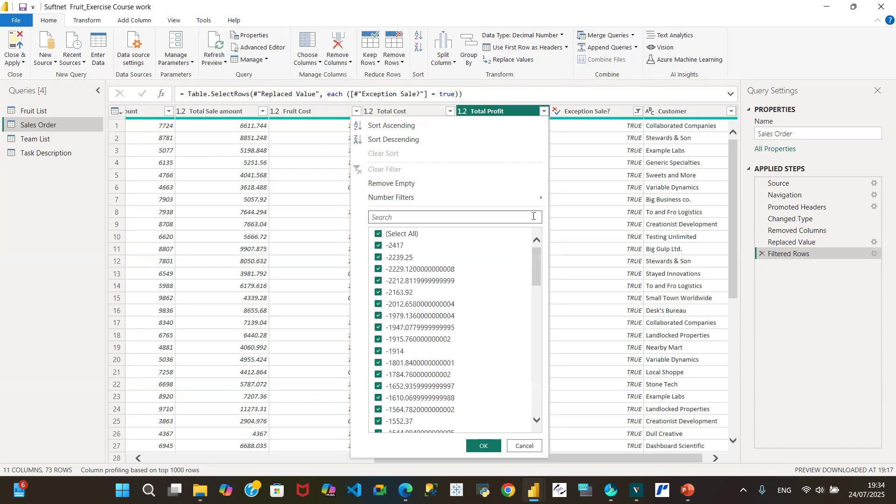
{"action": "left_click", "coordinate": [526, 447]}
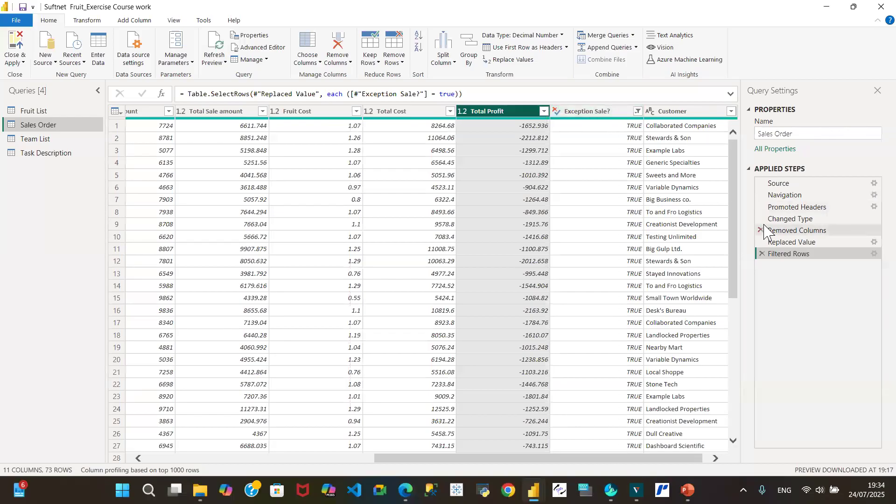
{"action": "left_click", "coordinate": [762, 254]}
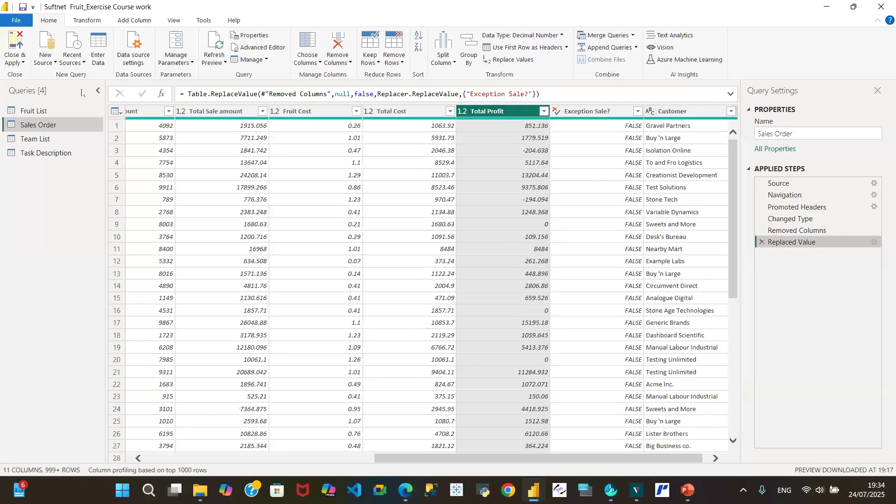
Step: Close the query editor with the changes applied, and read the exercise questions in the Task Description table in Table view
{"action": "left_click", "coordinate": [15, 61]}
{"action": "left_click", "coordinate": [46, 77]}
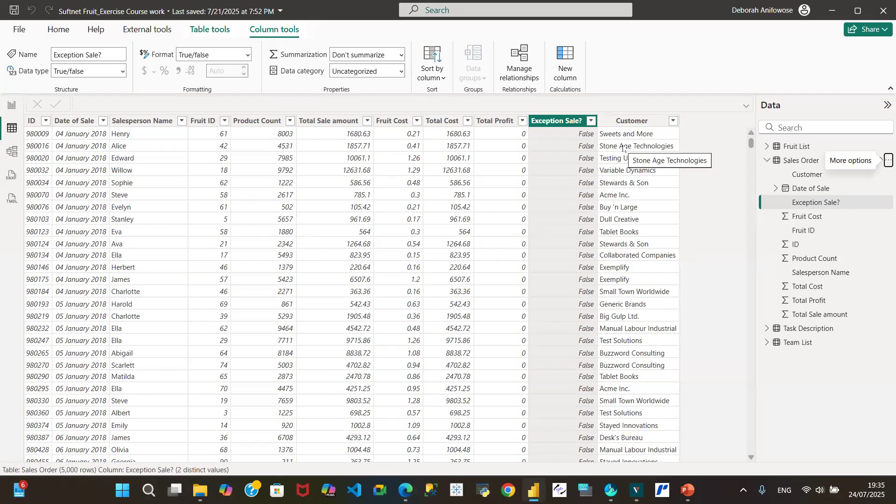
{"action": "left_click", "coordinate": [10, 105]}
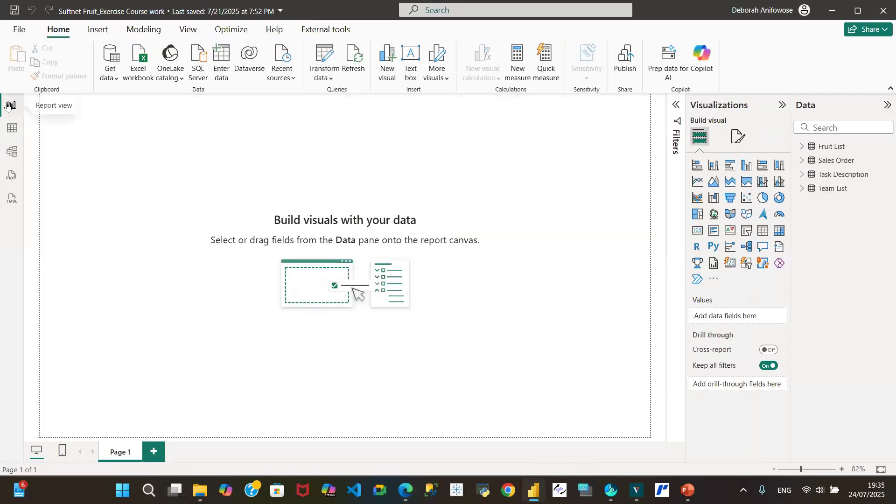
{"action": "left_click", "coordinate": [12, 128]}
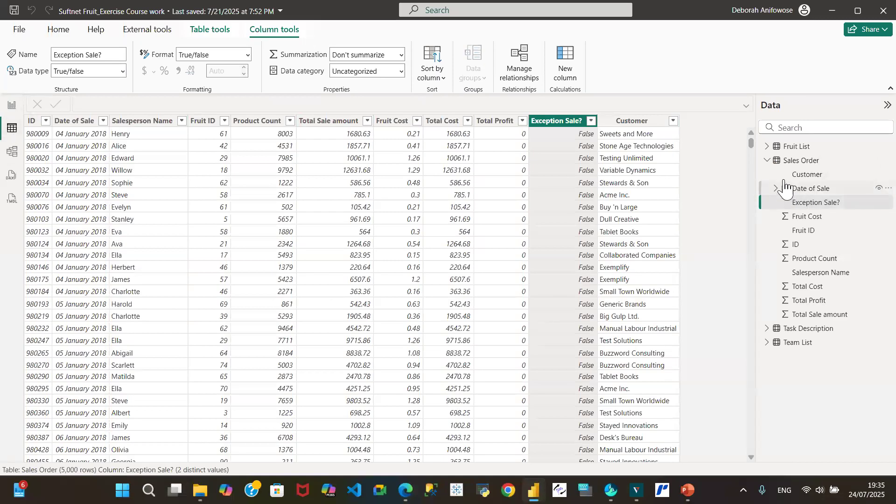
{"action": "left_click", "coordinate": [767, 161]}
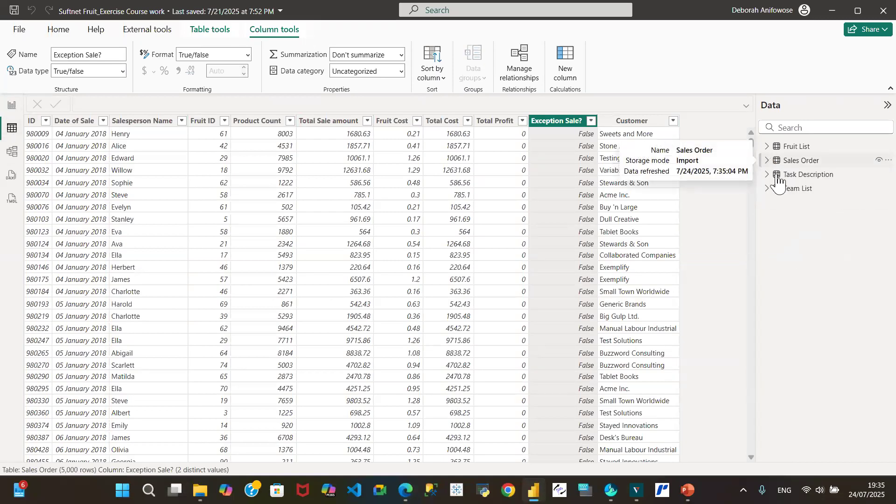
{"action": "left_click", "coordinate": [801, 175]}
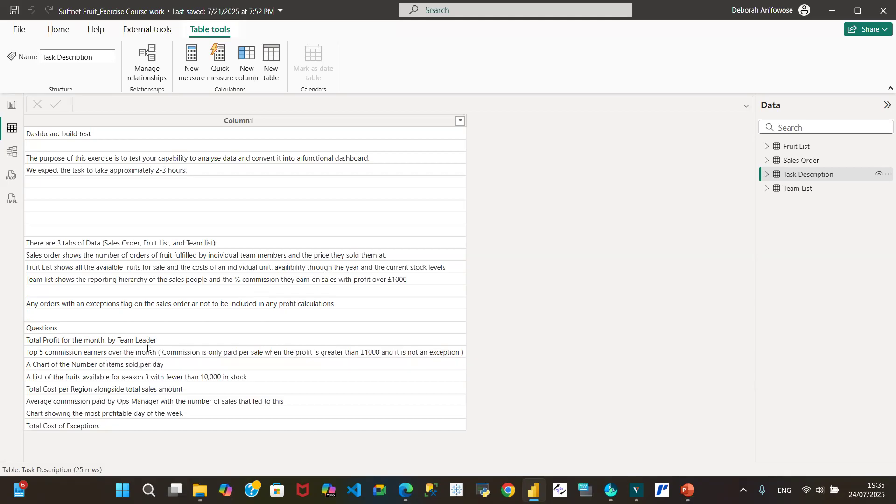
Step: Add a stacked bar chart to Page 1 of the report, enlarge it and expand the Sales Order fields
{"action": "left_click", "coordinate": [11, 107]}
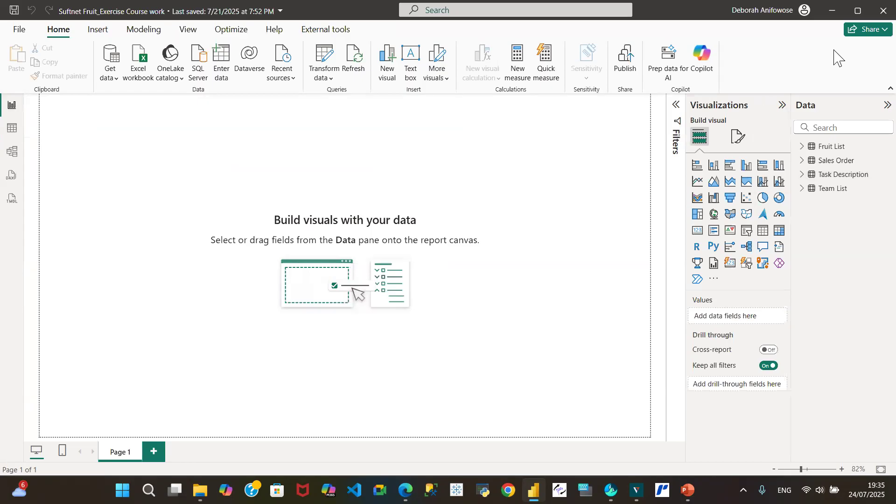
{"action": "left_click", "coordinate": [697, 167]}
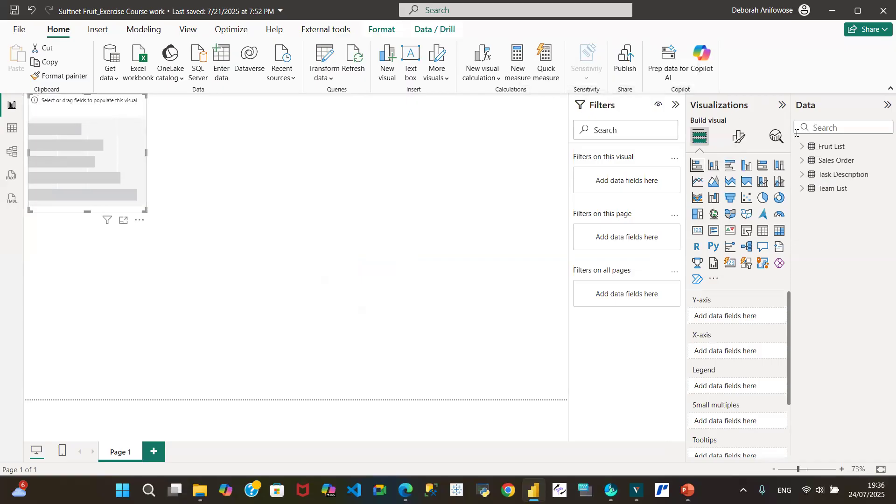
{"action": "left_click", "coordinate": [803, 160]}
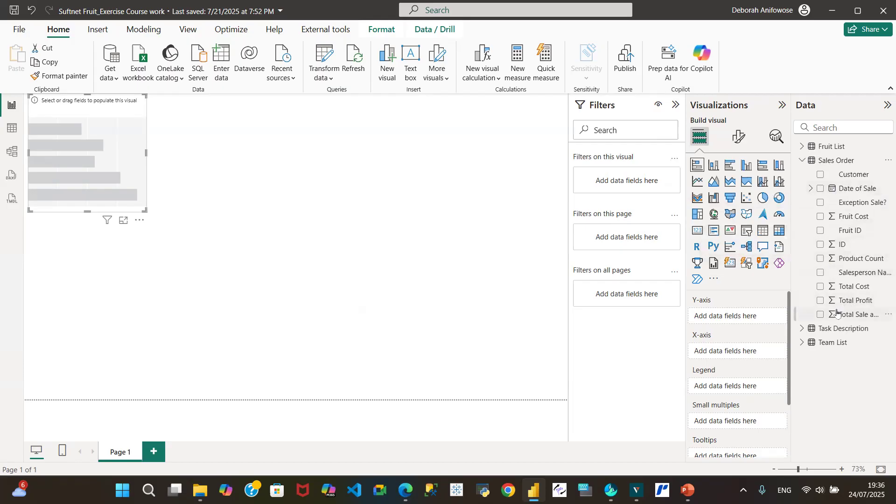
{"action": "left_click", "coordinate": [803, 330]}
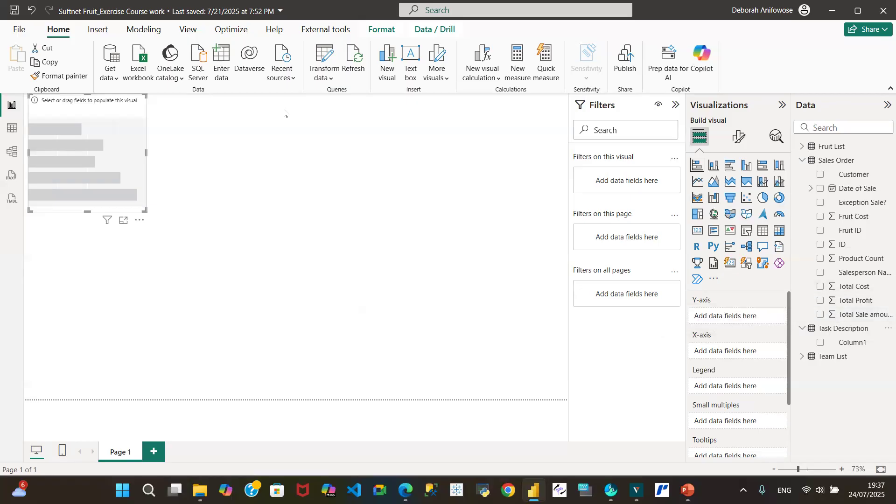
{"action": "left_click_drag", "start_coordinate": [142, 209], "coordinate": [245, 268]}
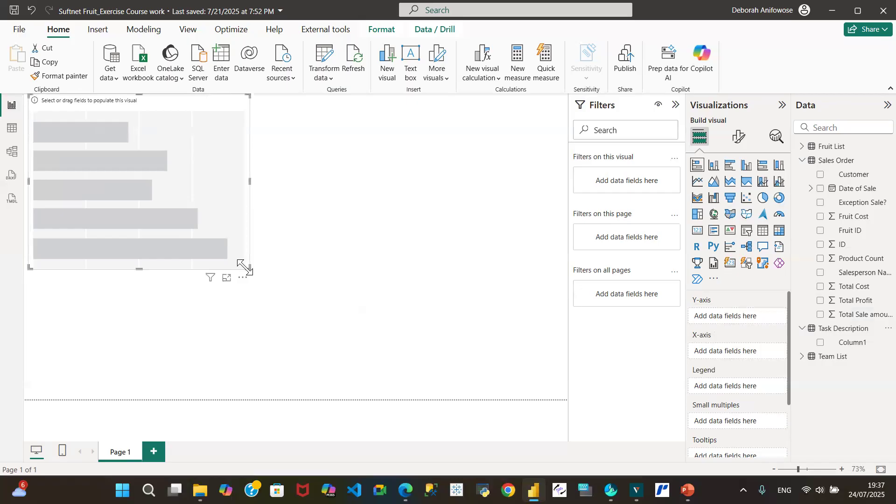
Step: Plot the sum of Total Profit by Team Leader in the bar chart, then enlarge it and move it toward the page centre
{"action": "left_click", "coordinate": [821, 301]}
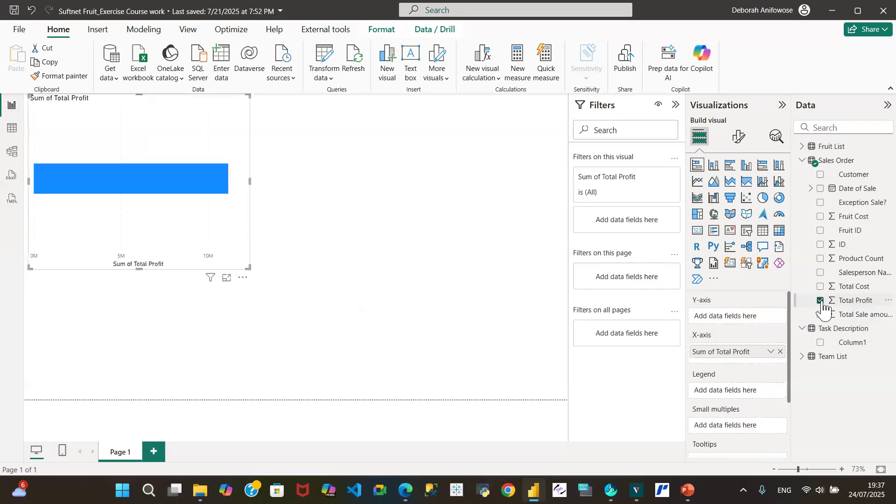
{"action": "left_click", "coordinate": [802, 357]}
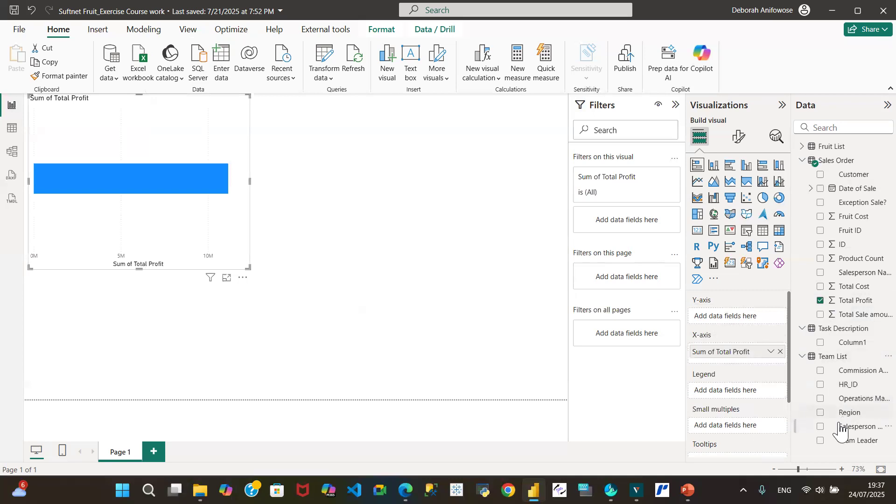
{"action": "left_click", "coordinate": [820, 441]}
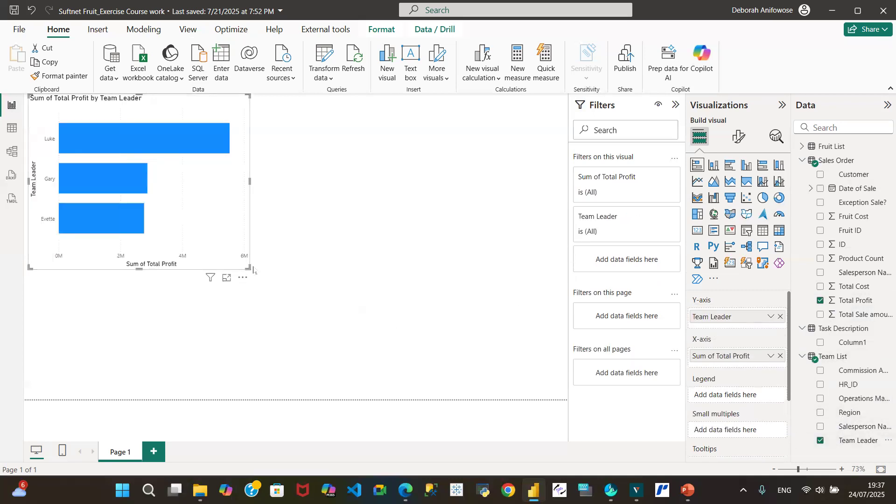
{"action": "left_click_drag", "start_coordinate": [248, 267], "coordinate": [364, 322]}
{"action": "left_click_drag", "start_coordinate": [166, 115], "coordinate": [243, 149]}
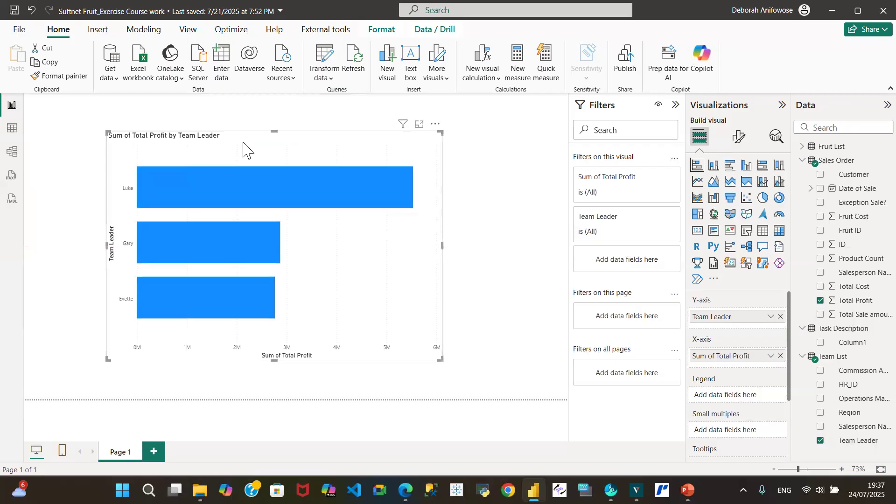
Step: Recheck the questions in the Task Description table, and shrink the Total Profit by Team Leader chart from its upper corner
{"action": "left_click", "coordinate": [11, 128]}
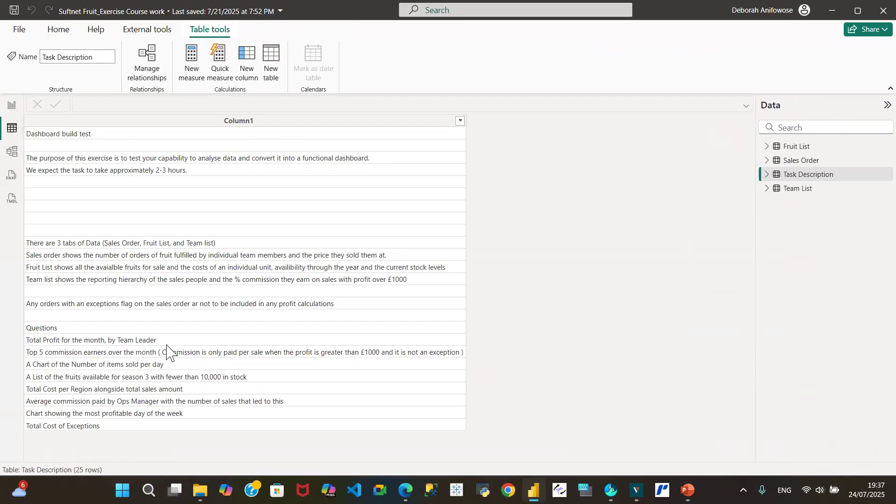
{"action": "left_click", "coordinate": [9, 107]}
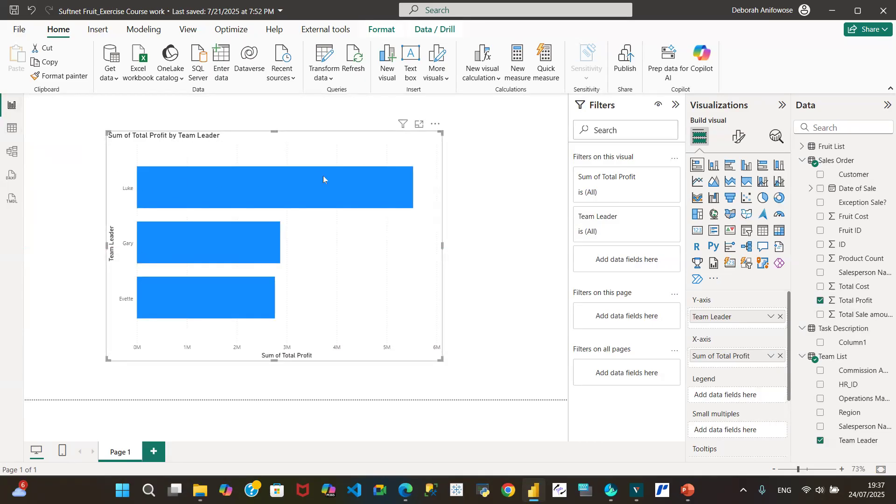
{"action": "mouse_move", "coordinate": [323, 178]}
{"action": "mouse_move", "coordinate": [396, 182]}
{"action": "left_click_drag", "start_coordinate": [441, 132], "coordinate": [380, 190]}
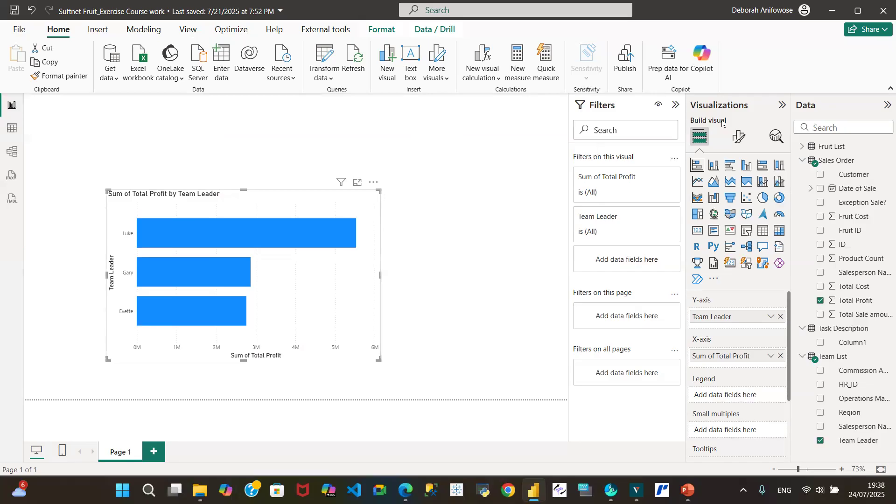
{"action": "left_click", "coordinate": [801, 161]}
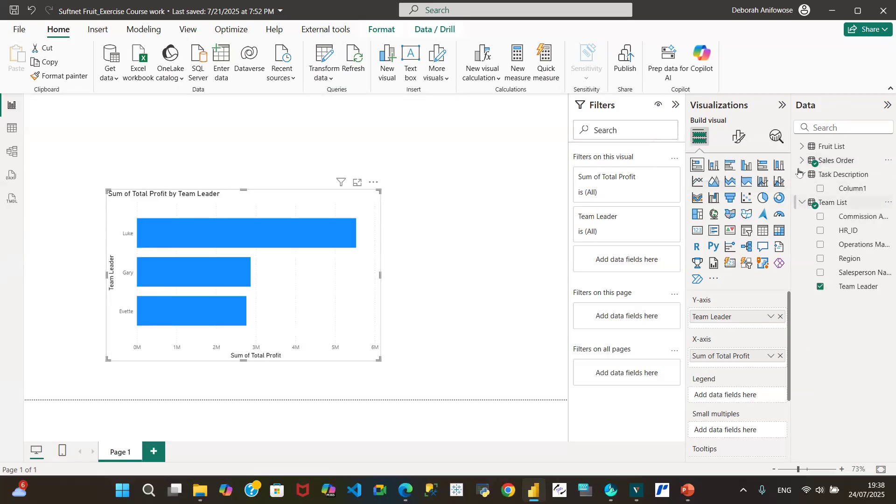
{"action": "left_click", "coordinate": [803, 175]}
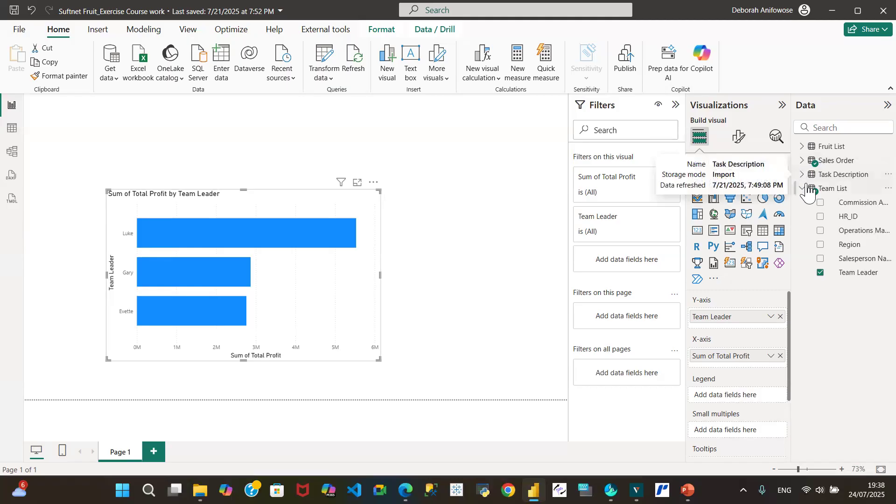
{"action": "left_click", "coordinate": [803, 189]}
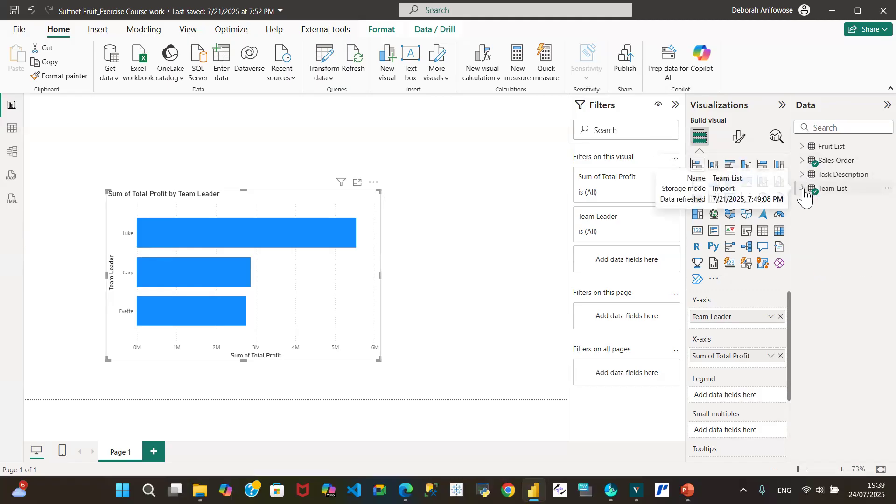
{"action": "left_click", "coordinate": [804, 161]}
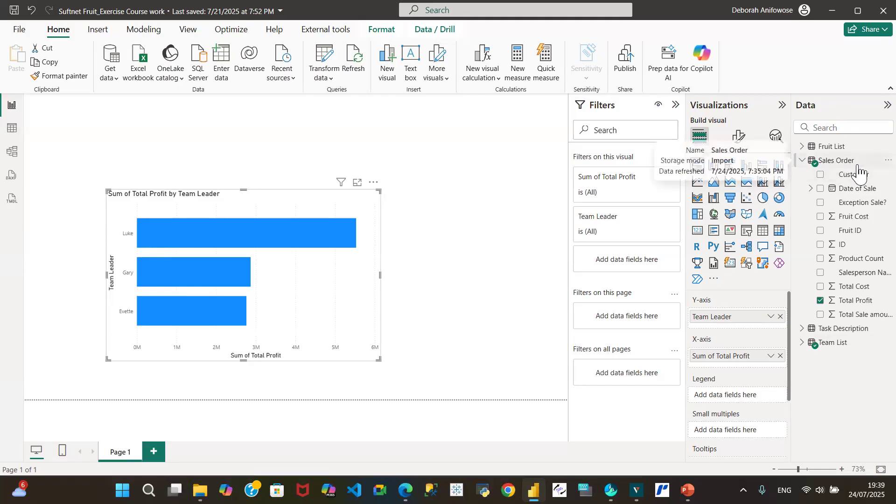
{"action": "right_click", "coordinate": [873, 167]}
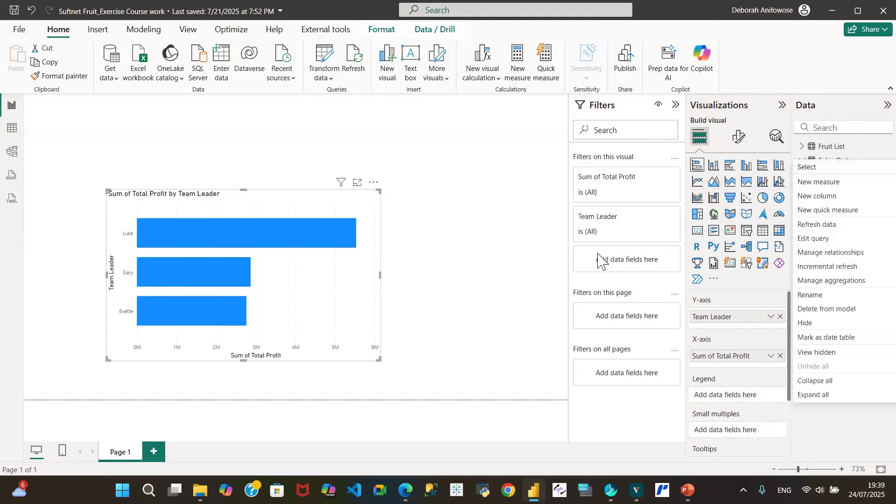
{"action": "left_click", "coordinate": [525, 273]}
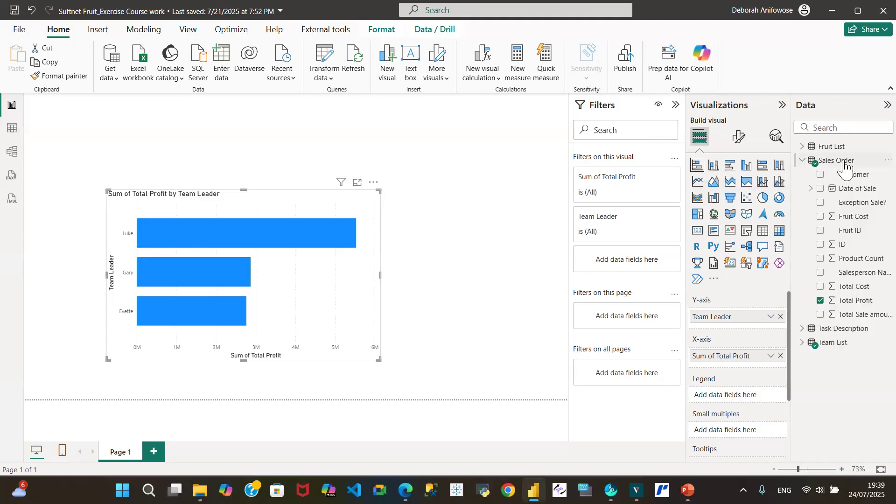
{"action": "left_click", "coordinate": [888, 161]}
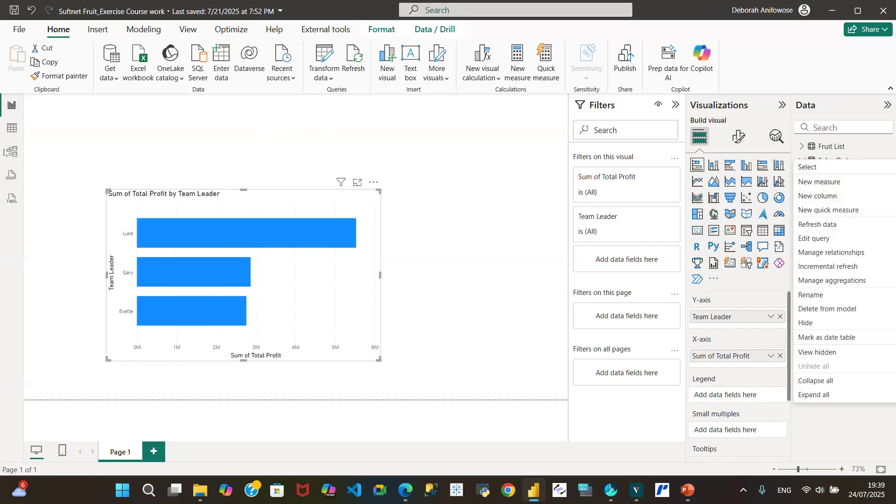
Step: Start a new calculated column in the Sales Order table from Table view
{"action": "left_click", "coordinate": [9, 129]}
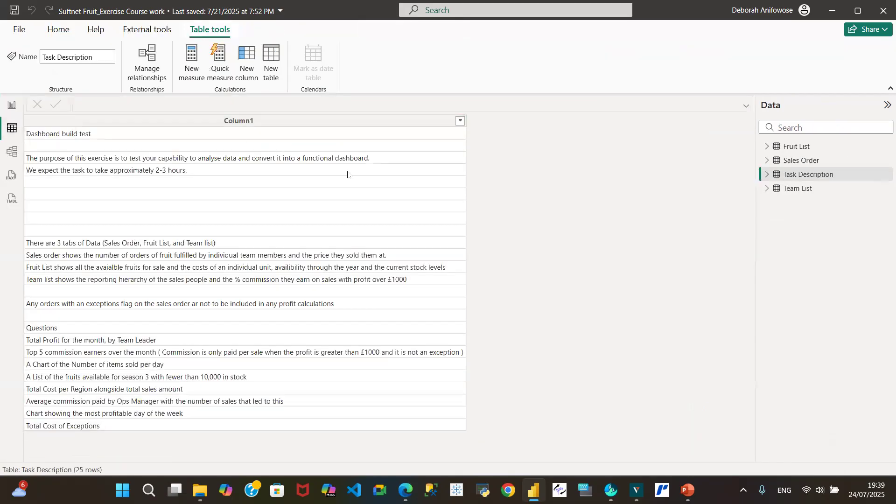
{"action": "left_click", "coordinate": [788, 161]}
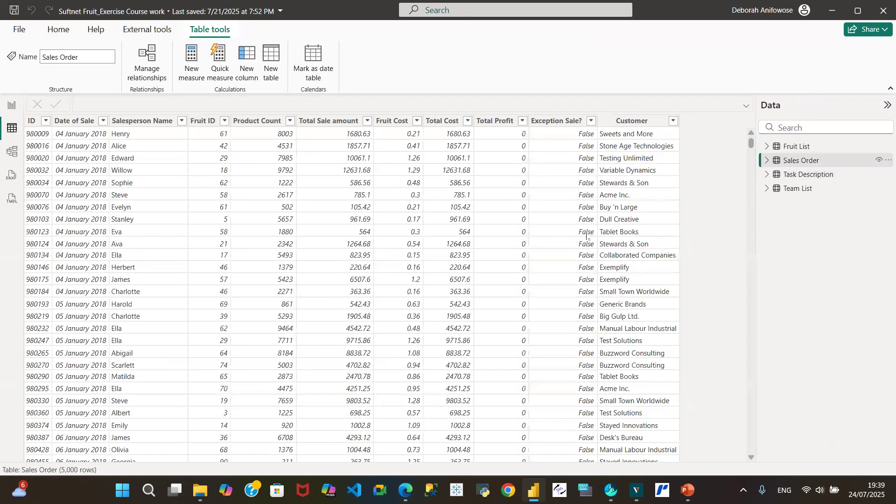
{"action": "left_click", "coordinate": [873, 164]}
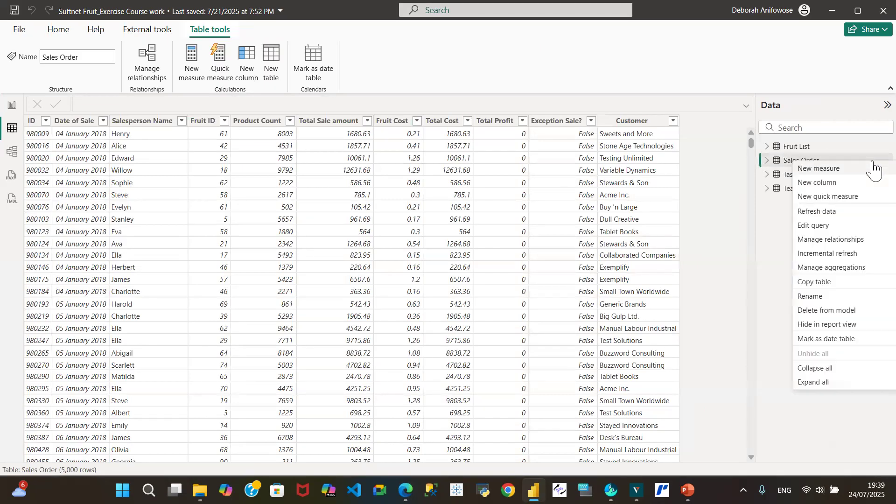
{"action": "left_click", "coordinate": [820, 185]}
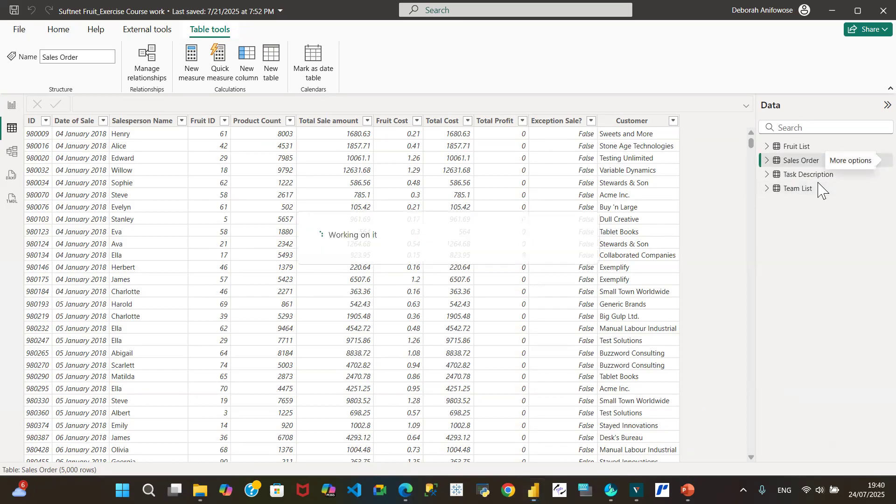
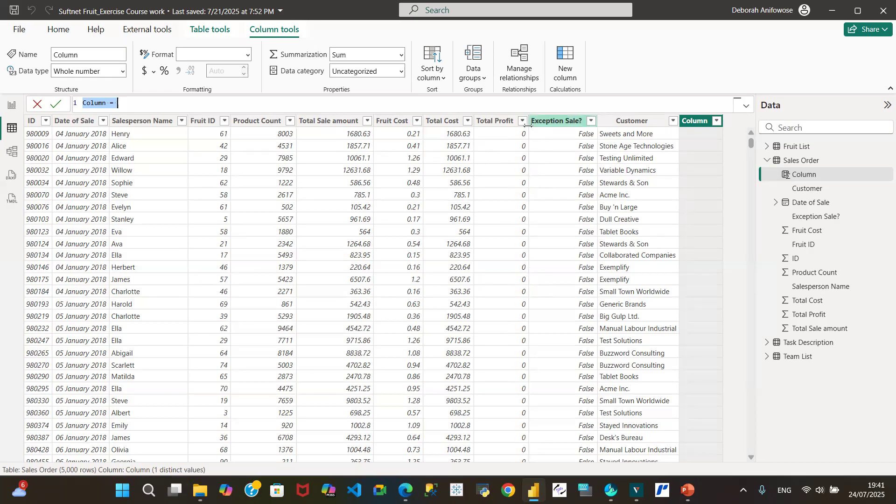
Step: Discard the unfinished calculated column and look through the Total Profit column's filter values in the Sales Order table without applying a filter
{"action": "key", "text": "Escape"}
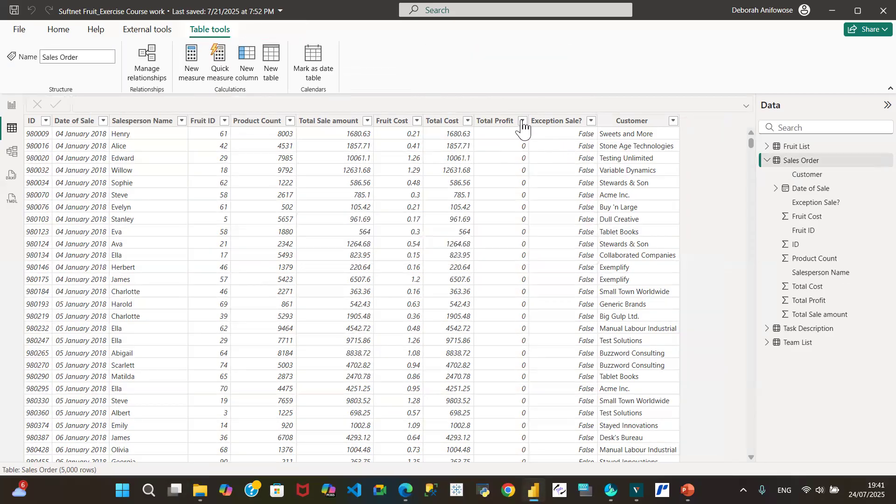
{"action": "left_click", "coordinate": [522, 122]}
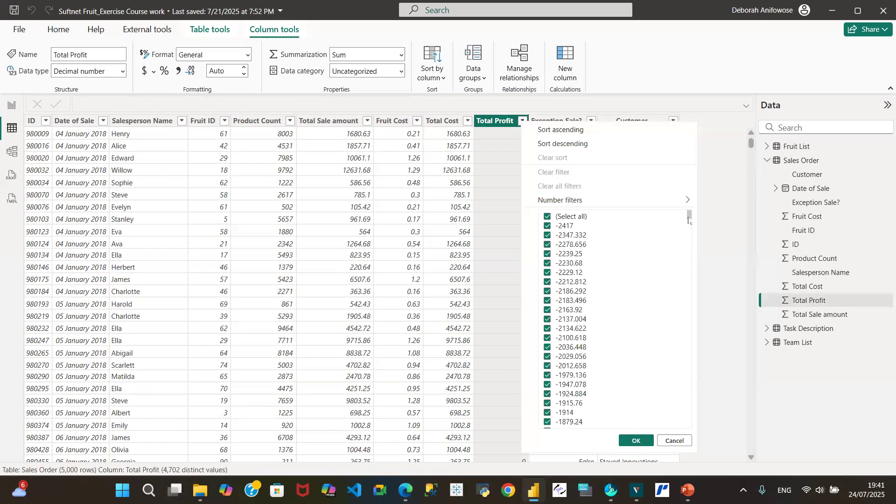
{"action": "left_click_drag", "start_coordinate": [689, 221], "coordinate": [704, 350]}
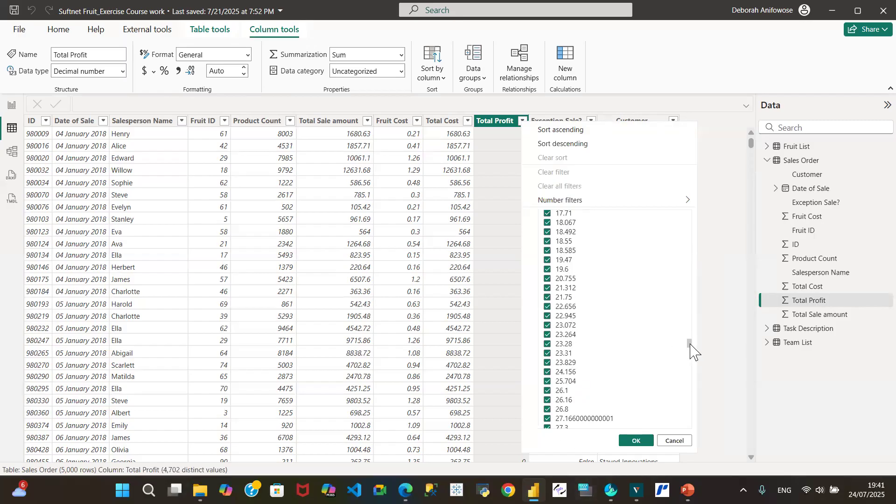
{"action": "left_click_drag", "start_coordinate": [691, 345], "coordinate": [694, 211]}
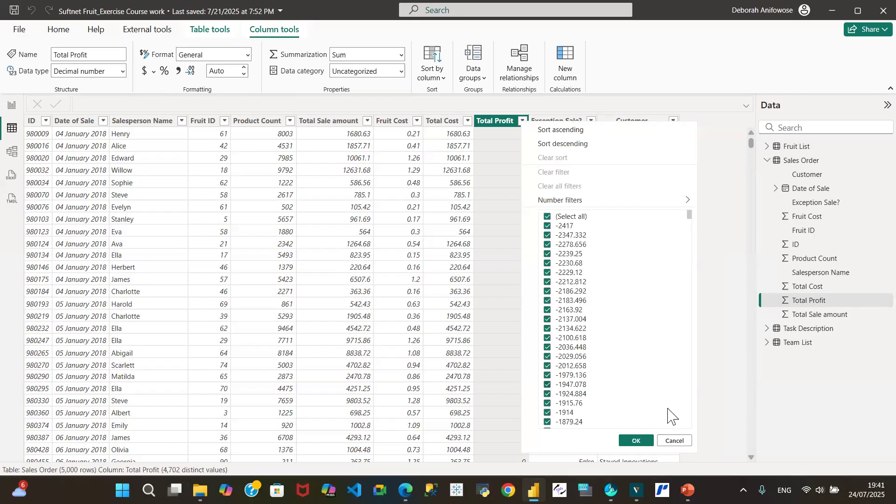
{"action": "left_click", "coordinate": [675, 441]}
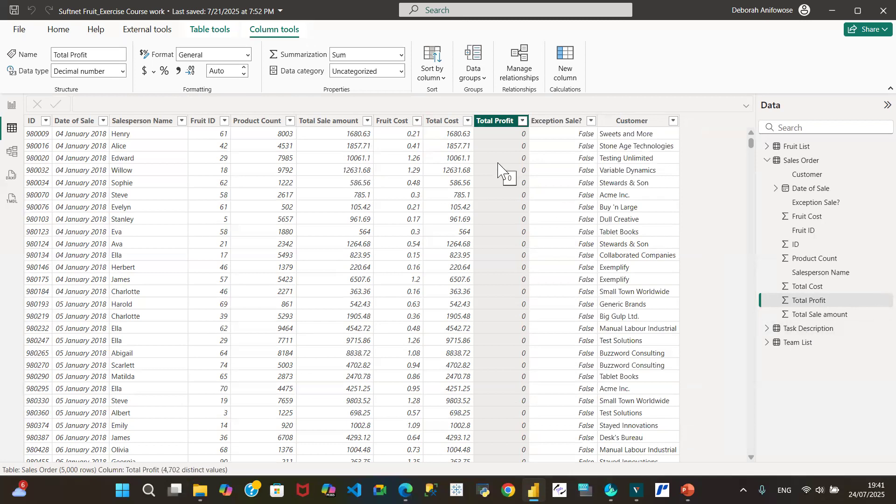
{"action": "left_click", "coordinate": [10, 106]}
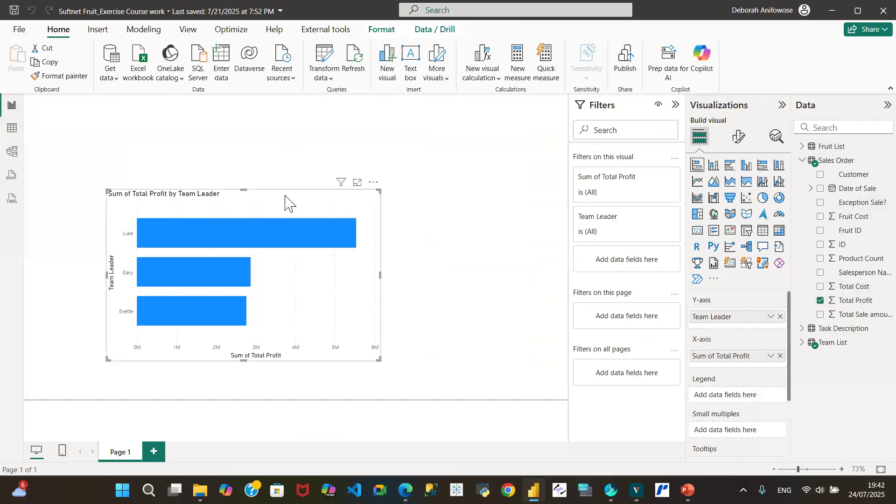
{"action": "left_click", "coordinate": [802, 161]}
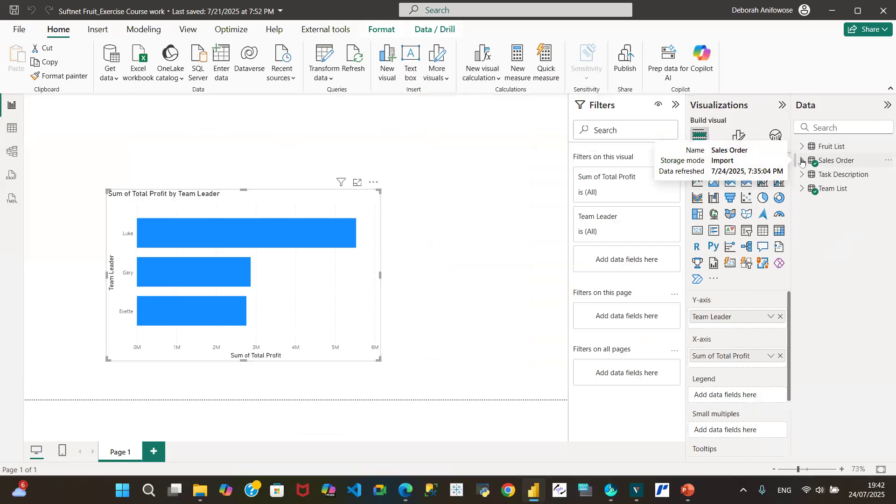
{"action": "left_click", "coordinate": [802, 161]}
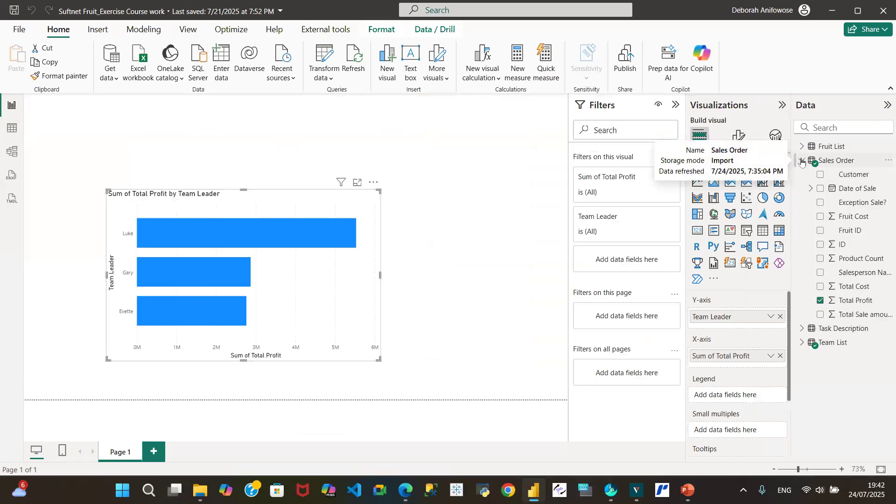
{"action": "left_click", "coordinate": [885, 164]}
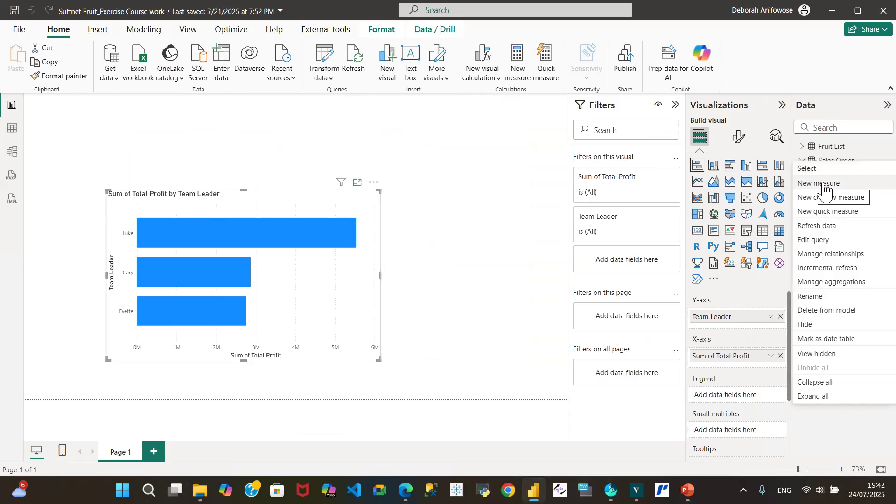
{"action": "left_click", "coordinate": [10, 129]}
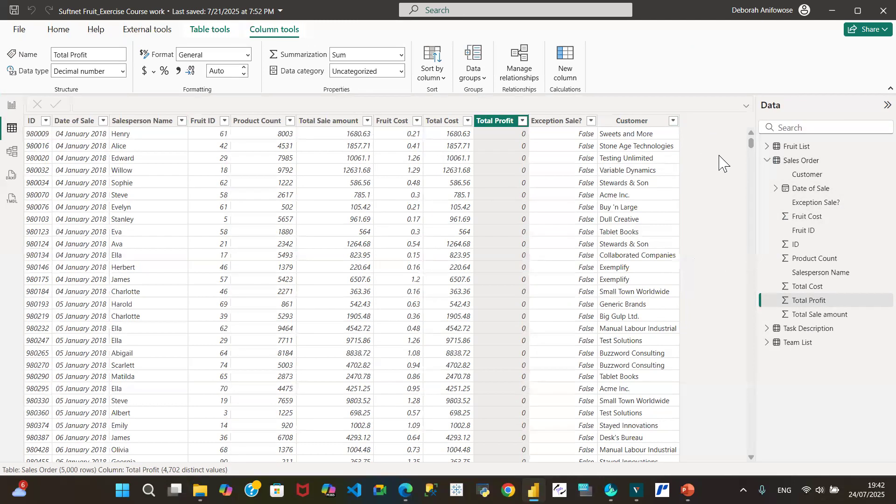
Step: Start a new measure named Total Cost in the Sales Order table from Report view
{"action": "left_click", "coordinate": [11, 112]}
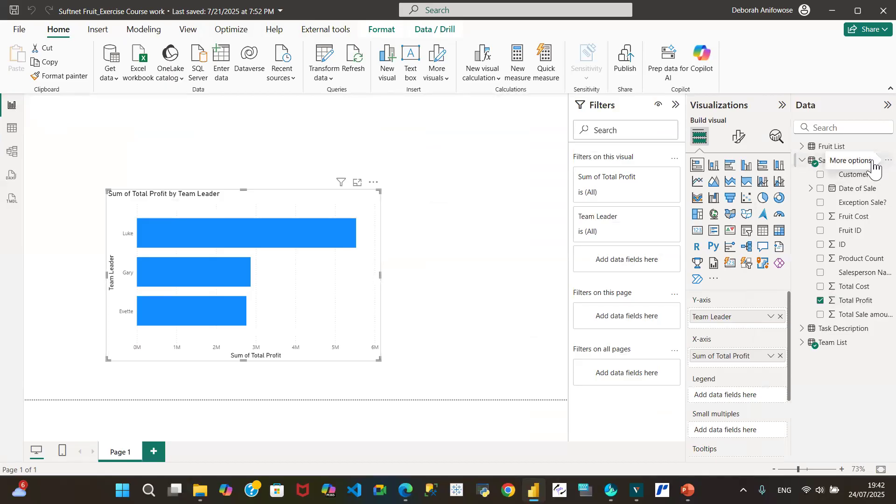
{"action": "left_click", "coordinate": [874, 168]}
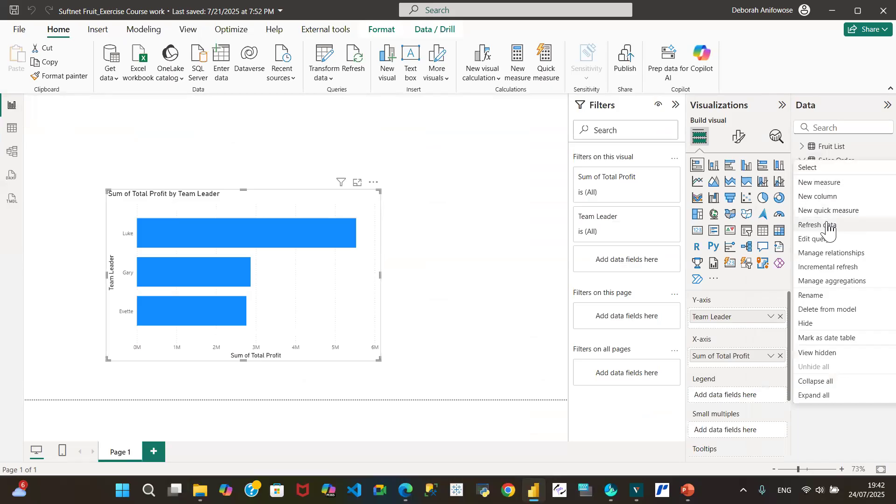
{"action": "left_click", "coordinate": [812, 182]}
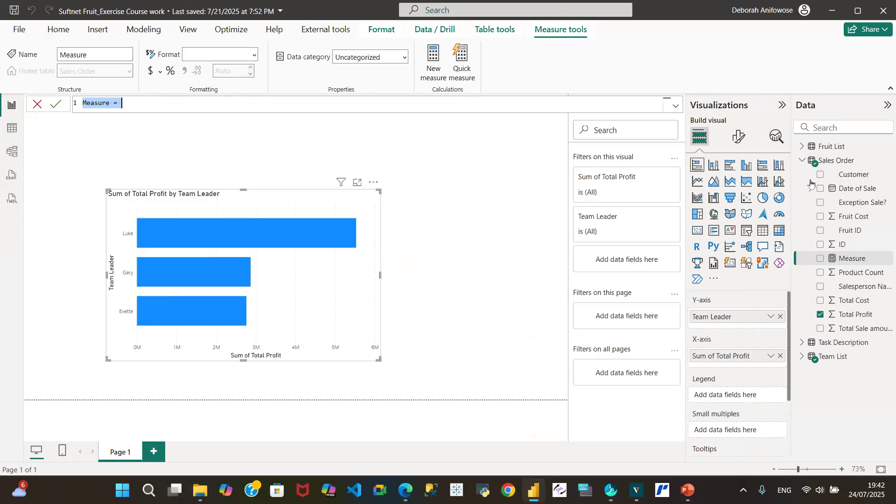
{"action": "type", "text": "Tota"}
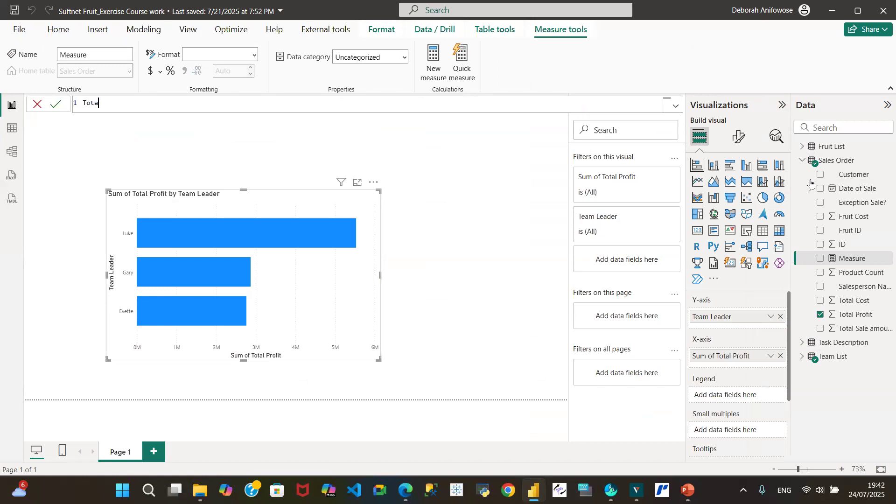
{"action": "type", "text": "l Cost = sum"}
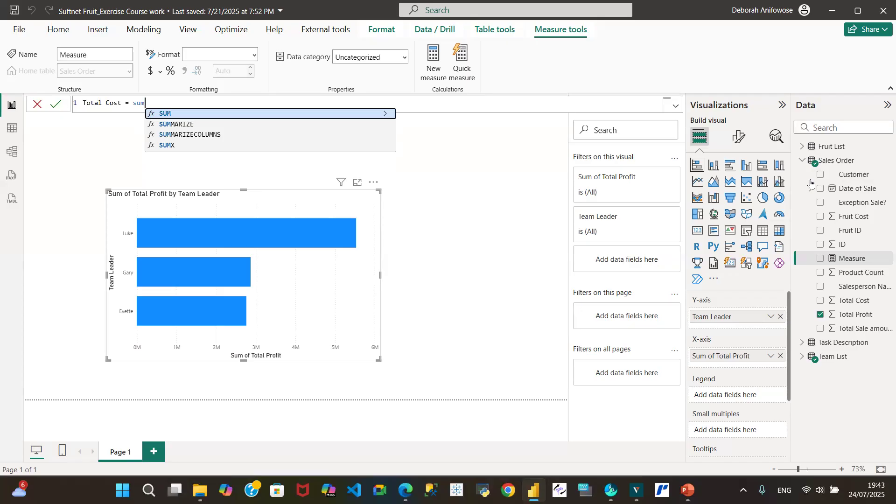
Step: Define the measure as SUM('Sales Order'[Total Cost]) and try to commit it under the name Total Cost
{"action": "key", "text": "BackSpace"}
{"action": "key", "text": "BackSpace"}
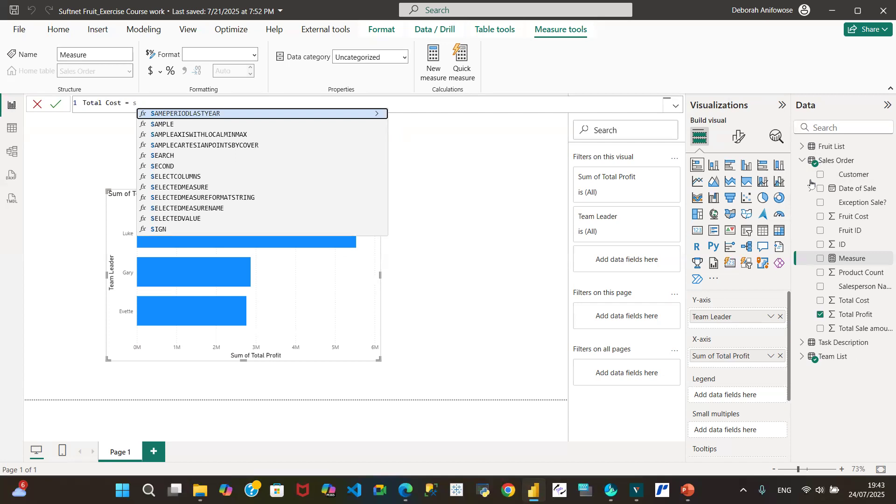
{"action": "type", "text": "um"}
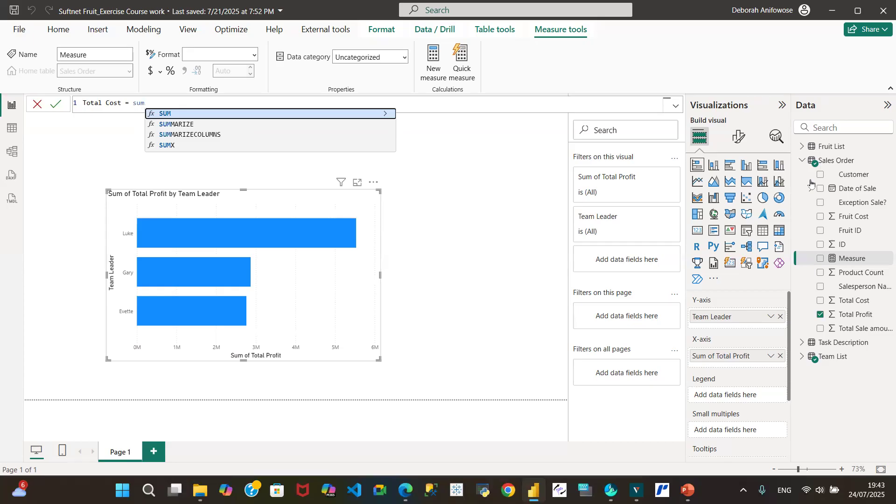
{"action": "key", "text": "Tab"}
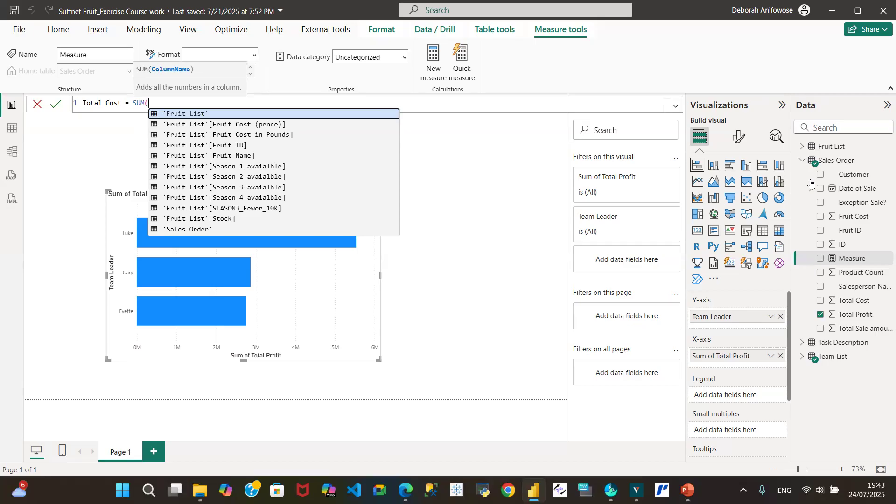
{"action": "type", "text": "s"}
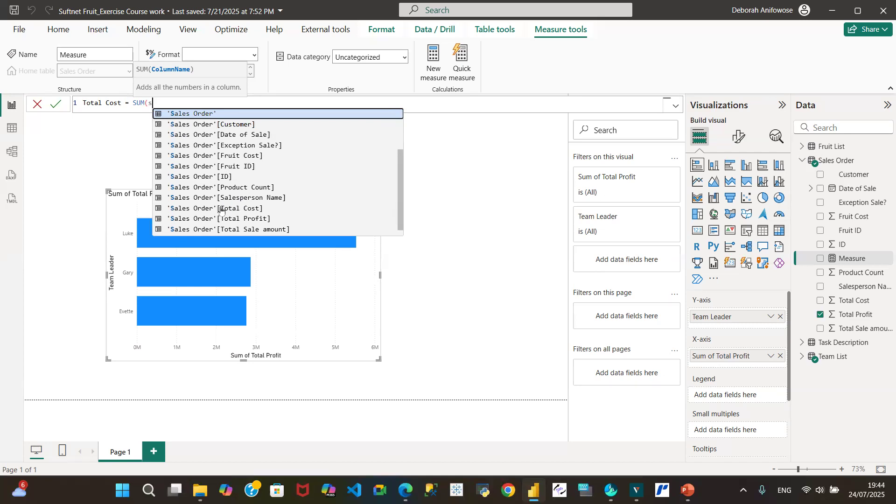
{"action": "left_click", "coordinate": [243, 210]}
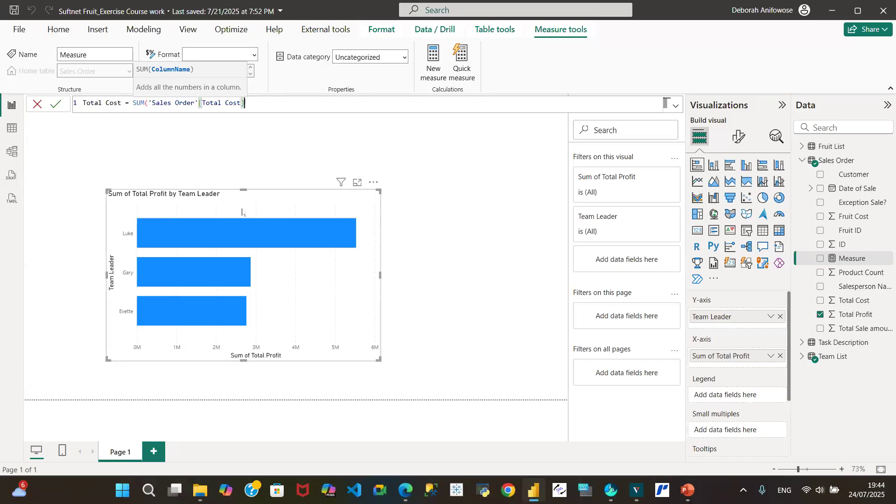
{"action": "type", "text": ")"}
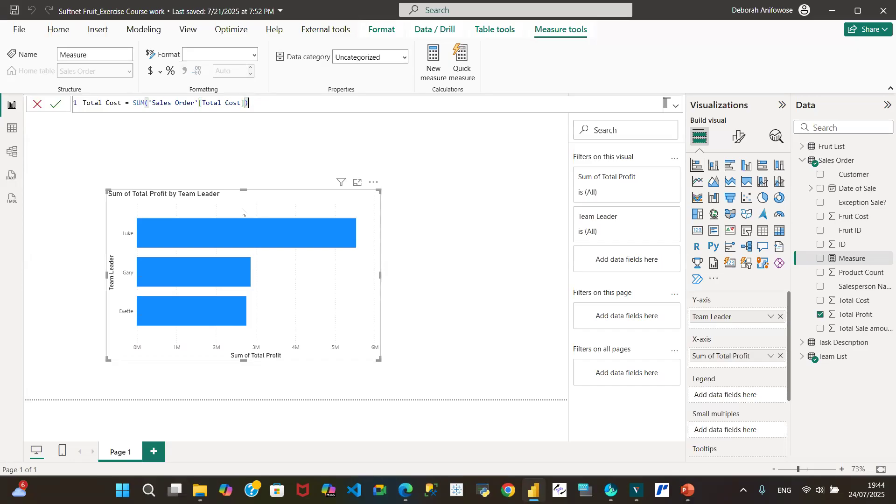
{"action": "left_click", "coordinate": [57, 104]}
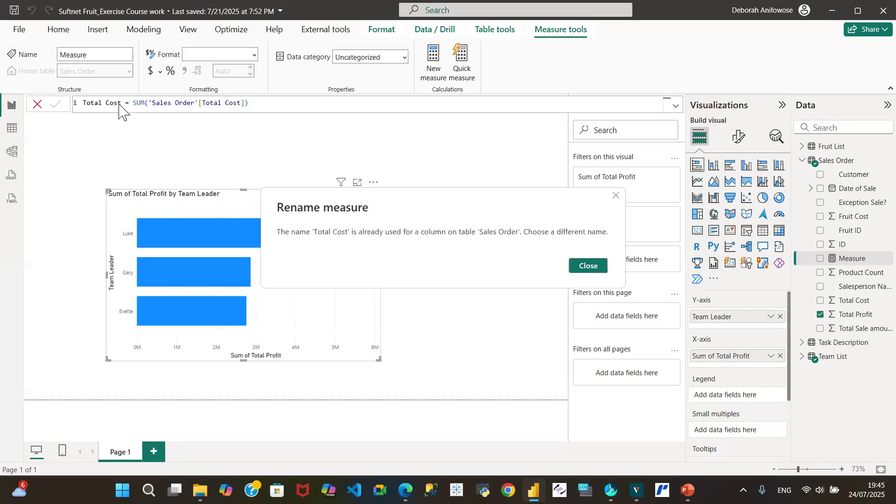
{"action": "left_click", "coordinate": [574, 267]}
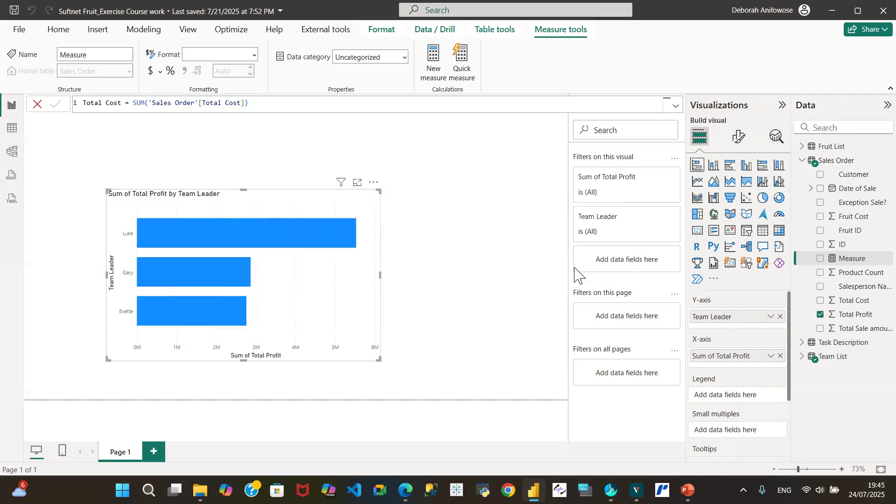
Step: Rename the new measure Total_Cost in its formula and commit it
{"action": "left_click", "coordinate": [106, 106]}
{"action": "key", "text": "BackSpace"}
{"action": "type", "text": "_"}
{"action": "left_click", "coordinate": [54, 107]}
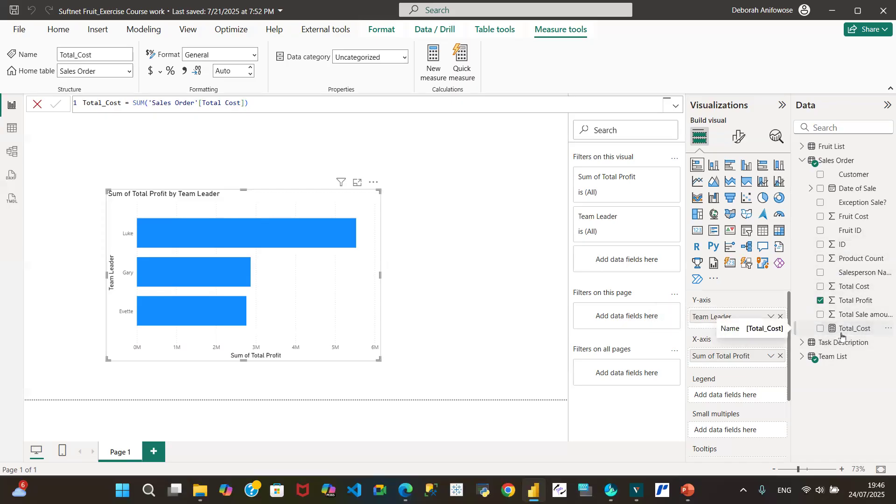
Step: Add a card visual to Page 1 showing the sum of the Sales Order table's Total Cost column
{"action": "left_click", "coordinate": [488, 159]}
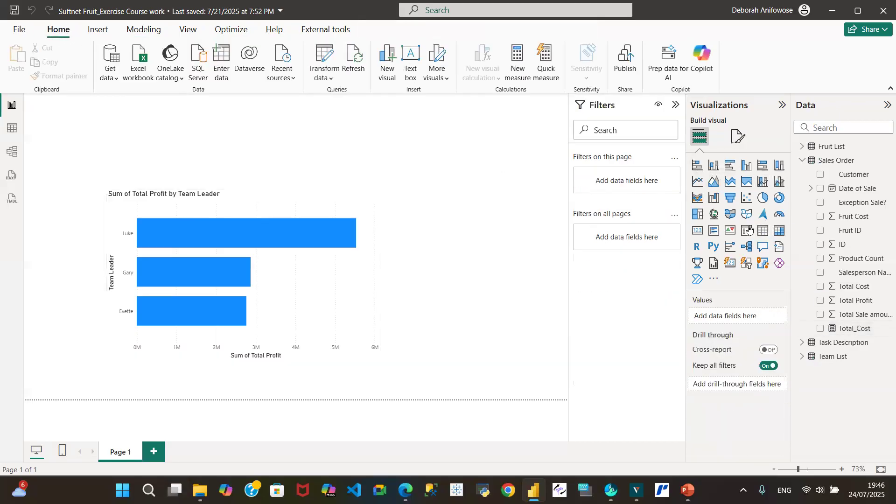
{"action": "left_click", "coordinate": [697, 231]}
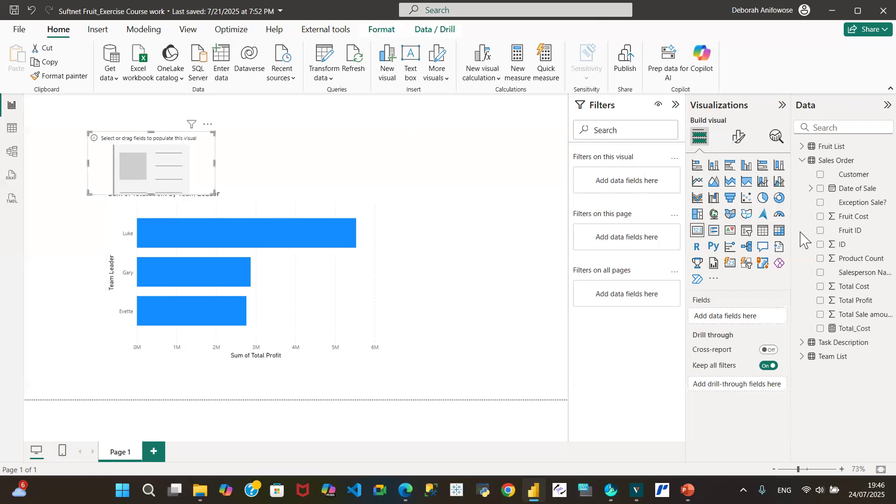
{"action": "left_click", "coordinate": [820, 286]}
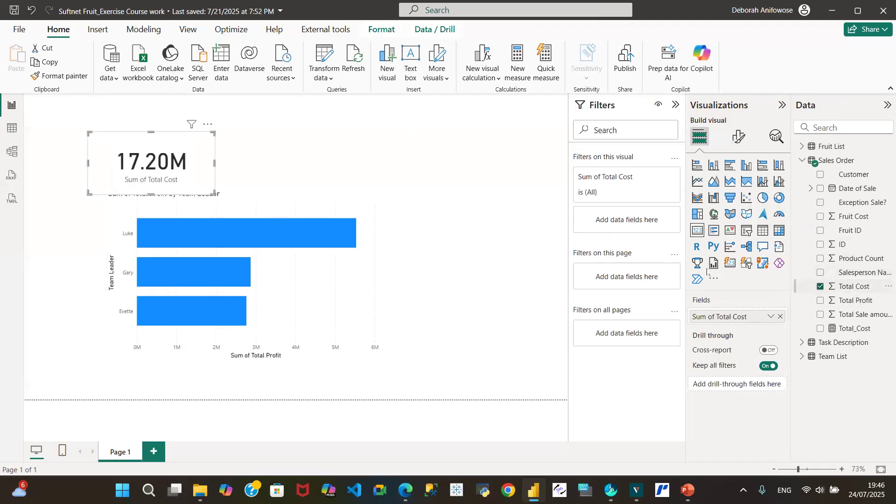
Step: Add a second card beside the first one and fill it with the Total_Cost measure
{"action": "left_click", "coordinate": [299, 136]}
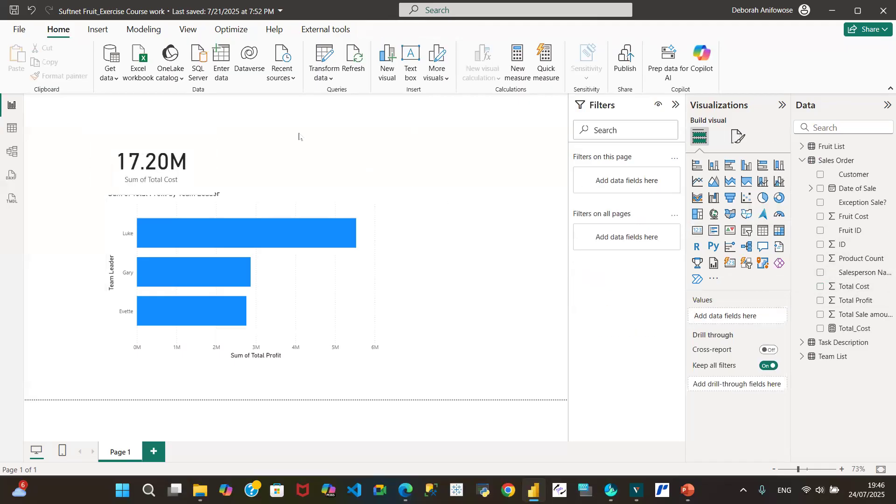
{"action": "left_click", "coordinate": [699, 232]}
{"action": "left_click_drag", "start_coordinate": [105, 154], "coordinate": [351, 159]}
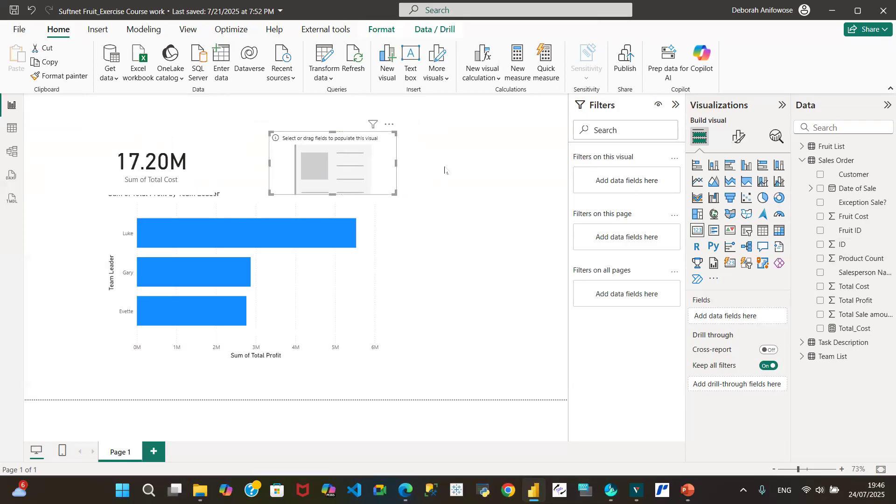
{"action": "left_click", "coordinate": [820, 328]}
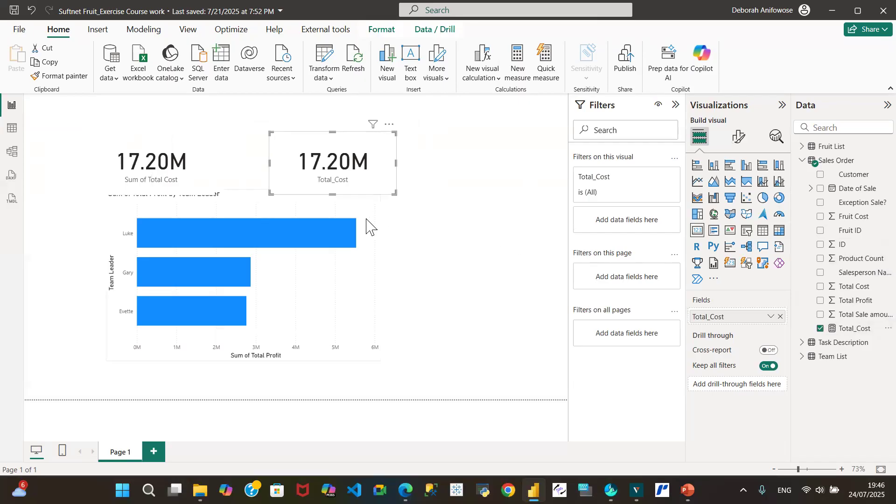
Step: Create a measure Total_Sales = SUM('Sales Order'[Total Sale amount]) in the Sales Order table and commit it
{"action": "left_click", "coordinate": [241, 213]}
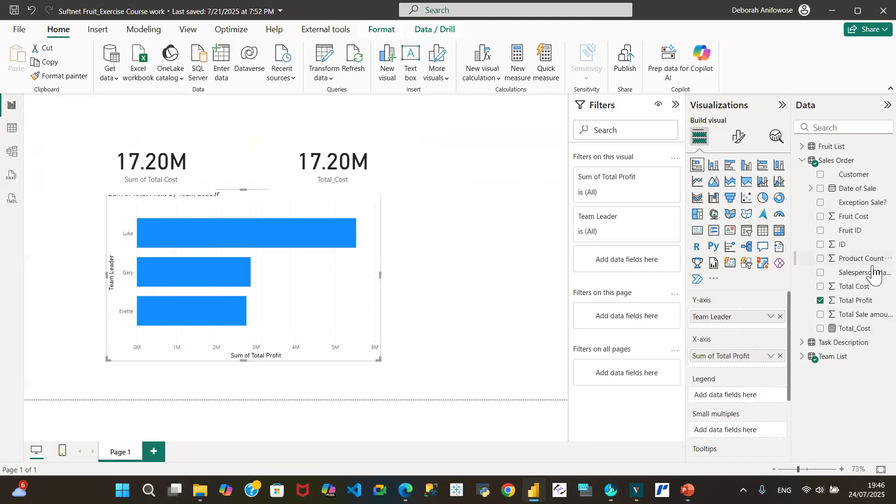
{"action": "mouse_move", "coordinate": [204, 258]}
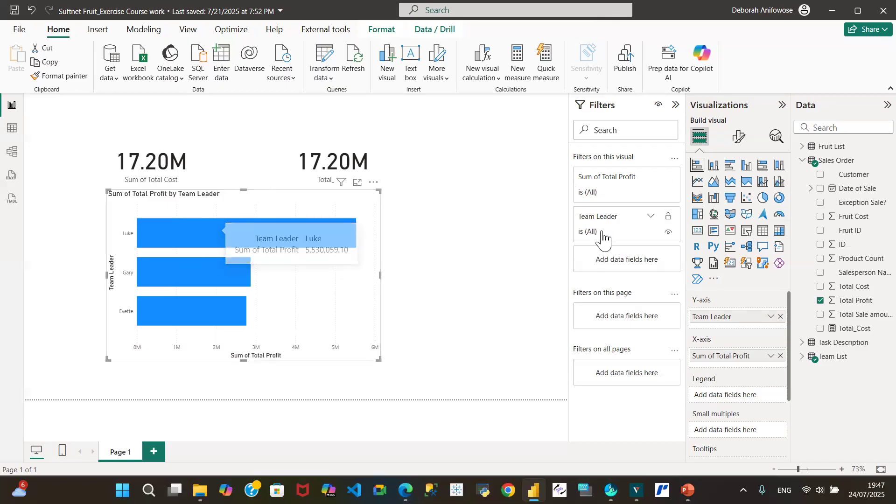
{"action": "left_click", "coordinate": [874, 164]}
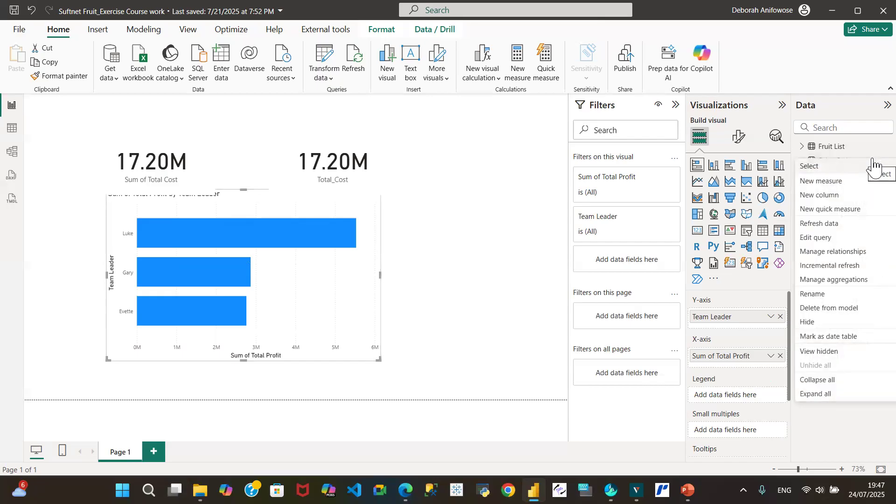
{"action": "left_click", "coordinate": [819, 181]}
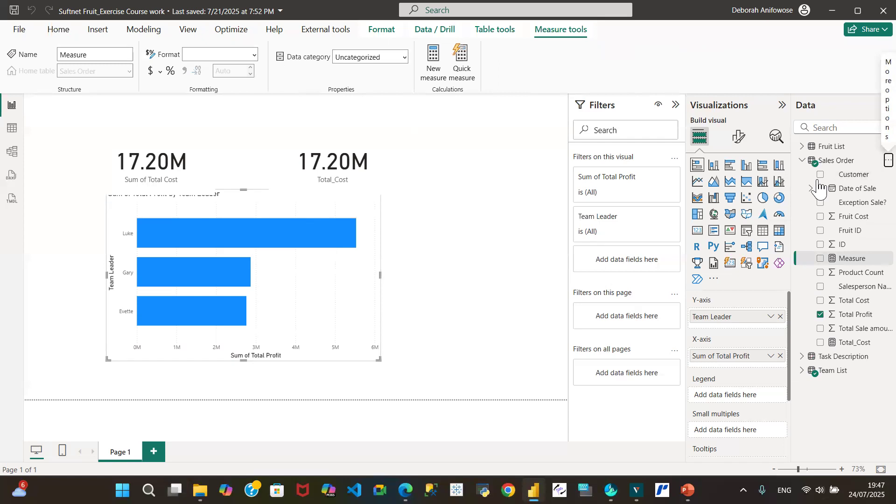
{"action": "type", "text": "Tot"}
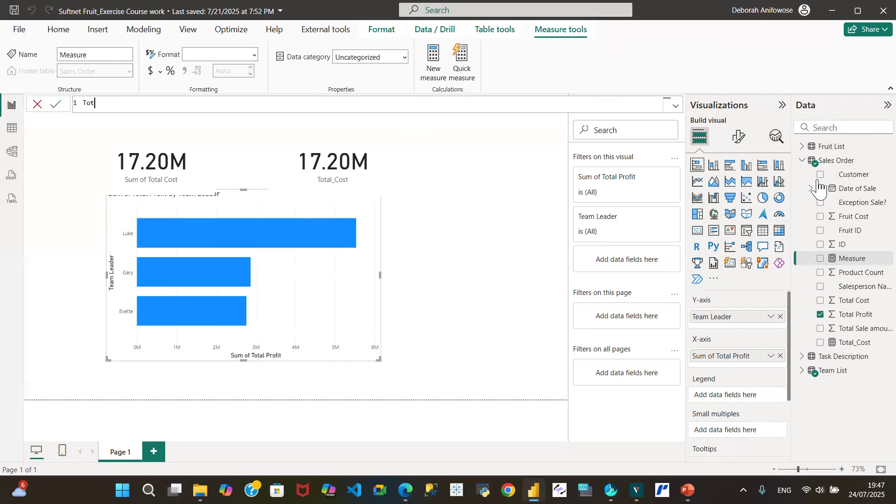
{"action": "type", "text": "al_Sales = sum("}
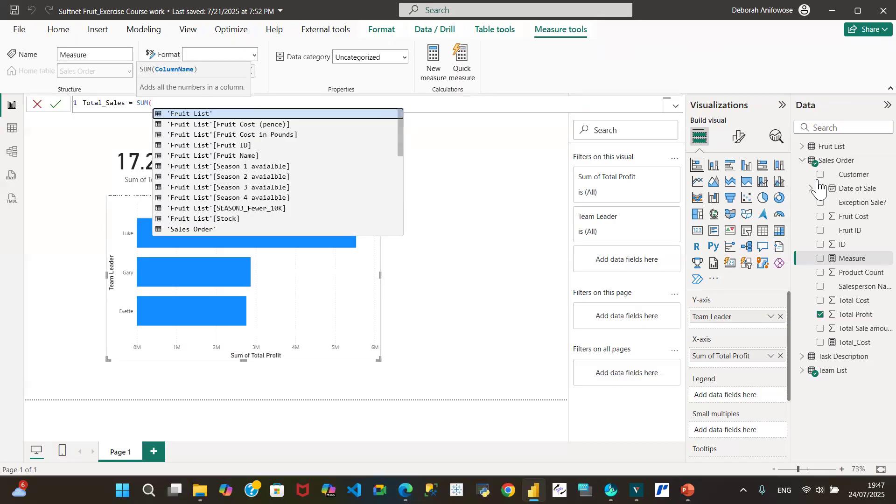
{"action": "type", "text": "s"}
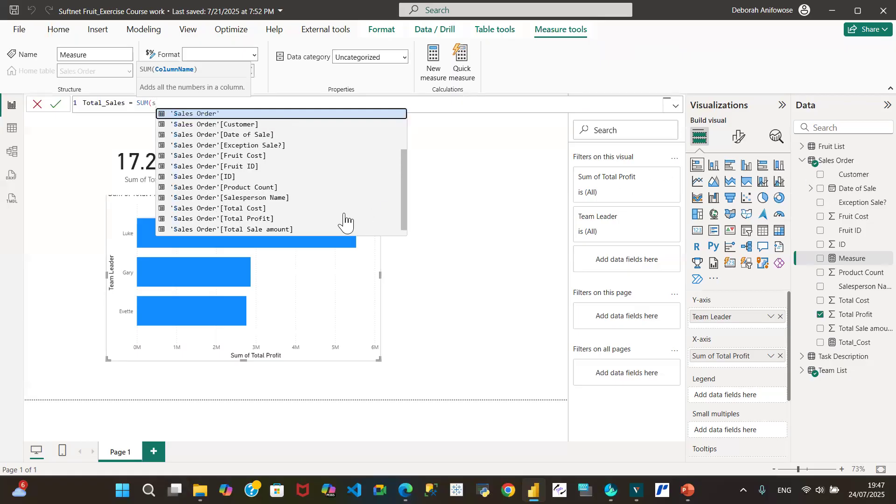
{"action": "left_click", "coordinate": [280, 229]}
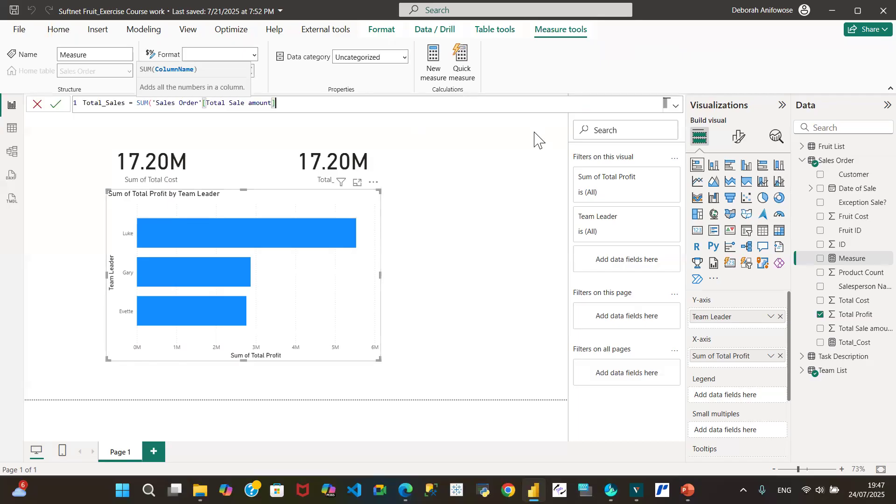
{"action": "type", "text": ")"}
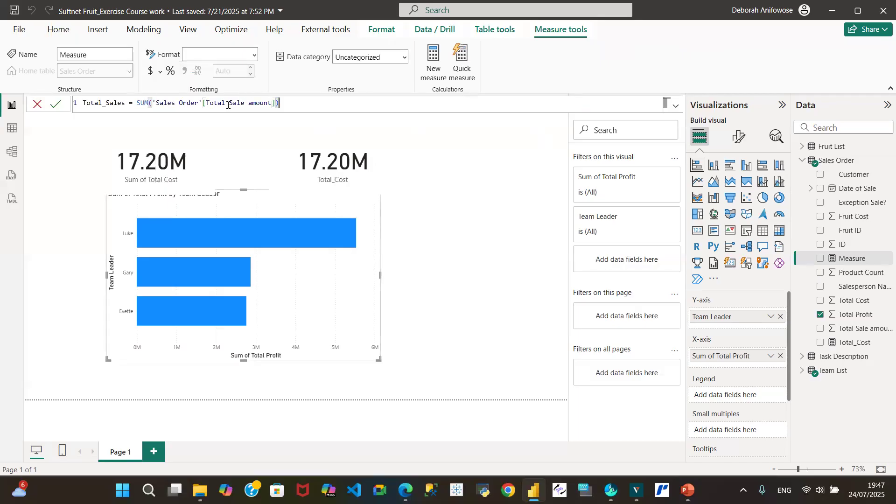
{"action": "left_click", "coordinate": [57, 104]}
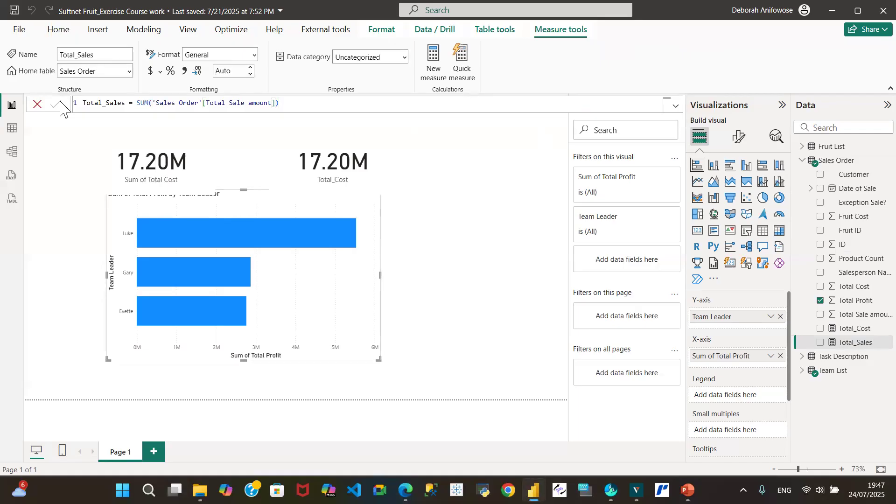
Step: Add another Sales Order measure from a copy of the Total_Sales formula and name it Total_Profit
{"action": "left_click", "coordinate": [295, 101]}
{"action": "key", "text": "ctrl+a"}
{"action": "key", "text": "ctrl+c"}
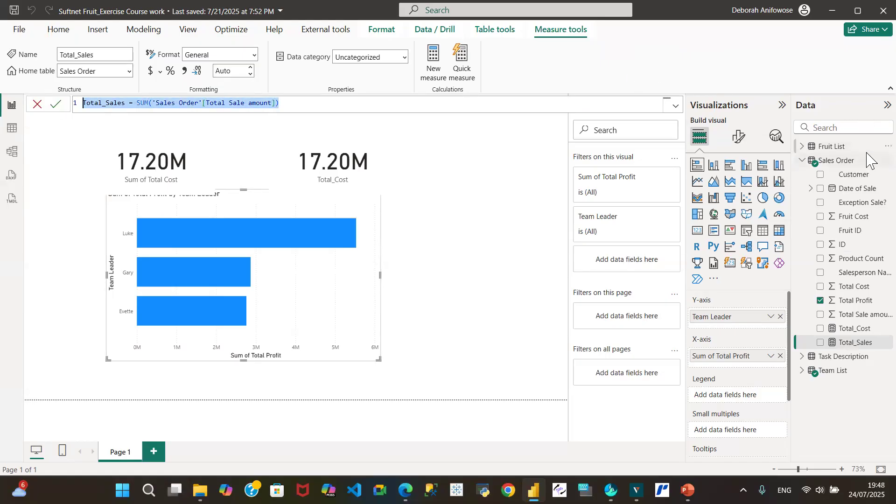
{"action": "left_click", "coordinate": [888, 160]}
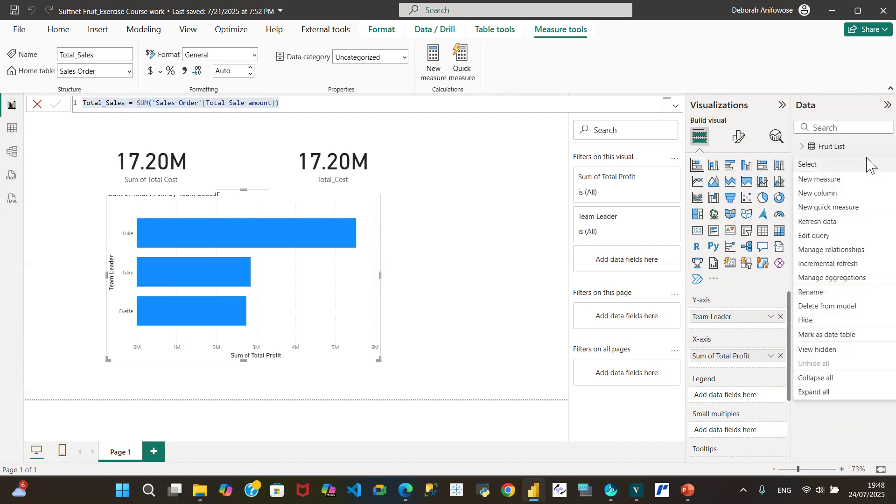
{"action": "left_click", "coordinate": [830, 179]}
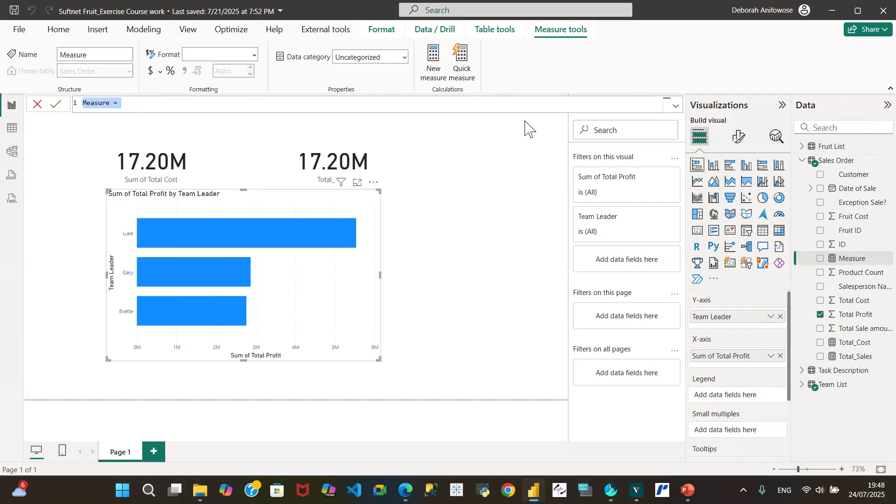
{"action": "key", "text": "ctrl+v"}
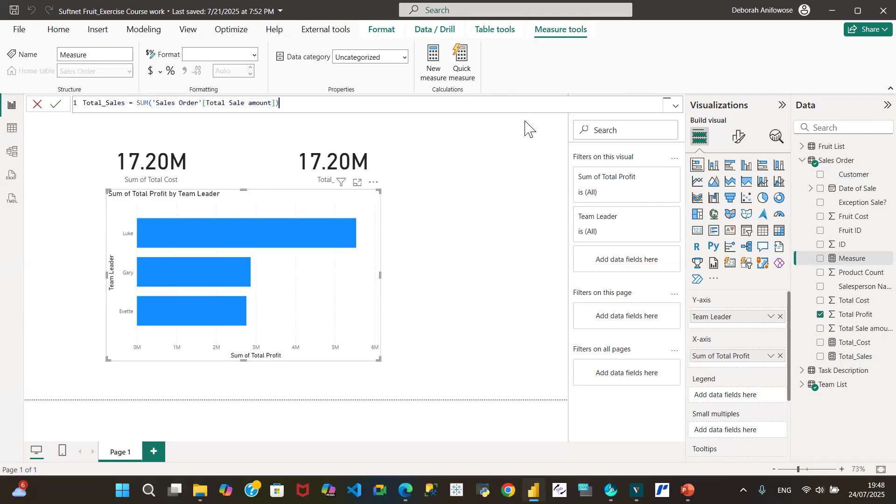
{"action": "double_click", "coordinate": [123, 103]}
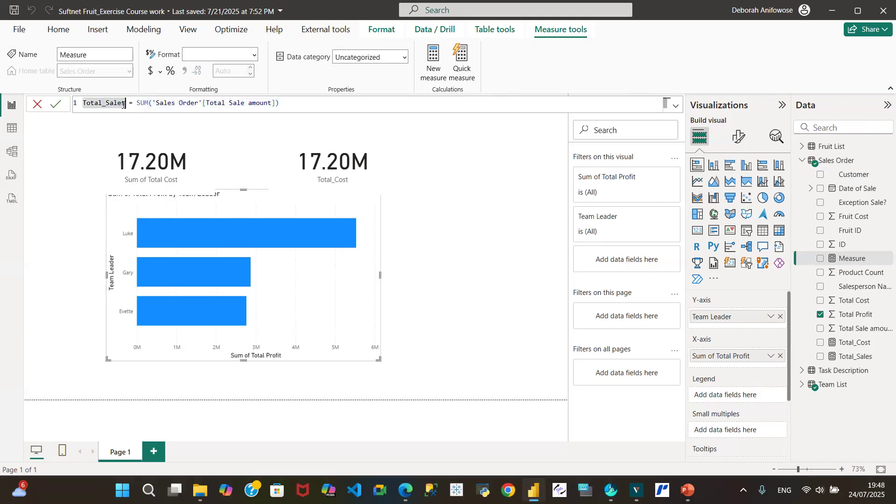
{"action": "type", "text": "Total_S"}
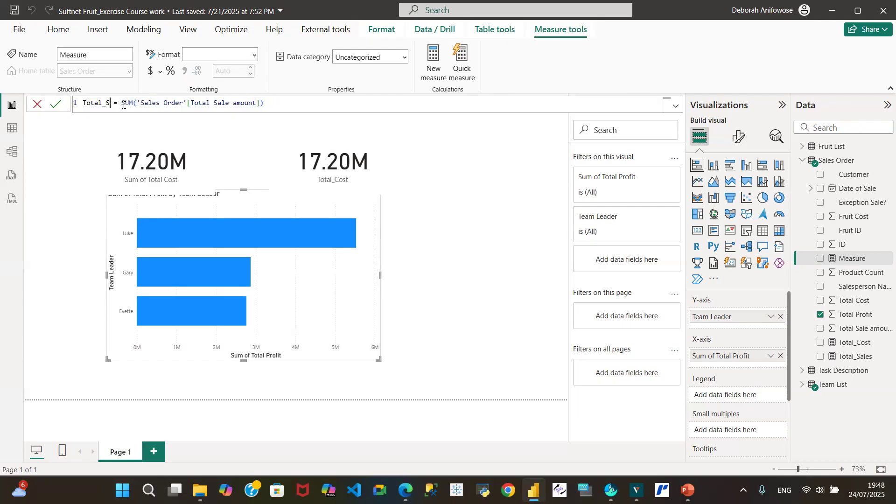
{"action": "key", "text": "BackSpace"}
{"action": "type", "text": "Profit"}
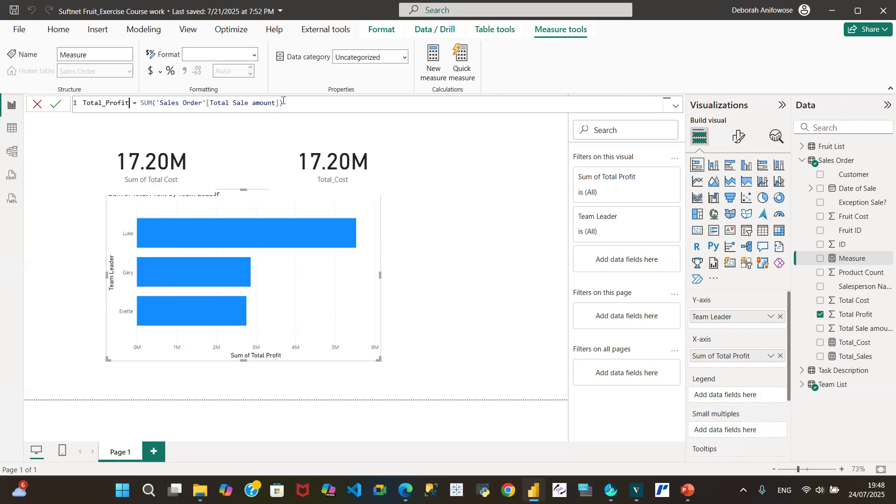
Step: Change the column summed by Total_Profit to 'Sales Order'[Total Profit], commit the measure and save the report
{"action": "left_click", "coordinate": [275, 103]}
{"action": "key", "text": "BackSpace"}
{"action": "key", "text": "BackSpace"}
{"action": "key", "text": "BackSpace"}
{"action": "key", "text": "BackSpace"}
{"action": "key", "text": "BackSpace"}
{"action": "key", "text": "BackSpace"}
{"action": "key", "text": "BackSpace"}
{"action": "key", "text": "BackSpace"}
{"action": "key", "text": "BackSpace"}
{"action": "key", "text": "BackSpace"}
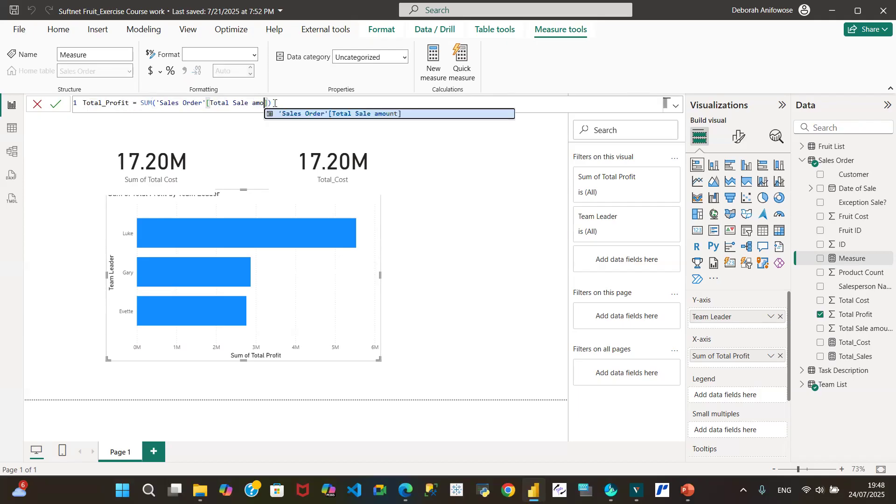
{"action": "key", "text": "BackSpace"}
{"action": "key", "text": "BackSpace"}
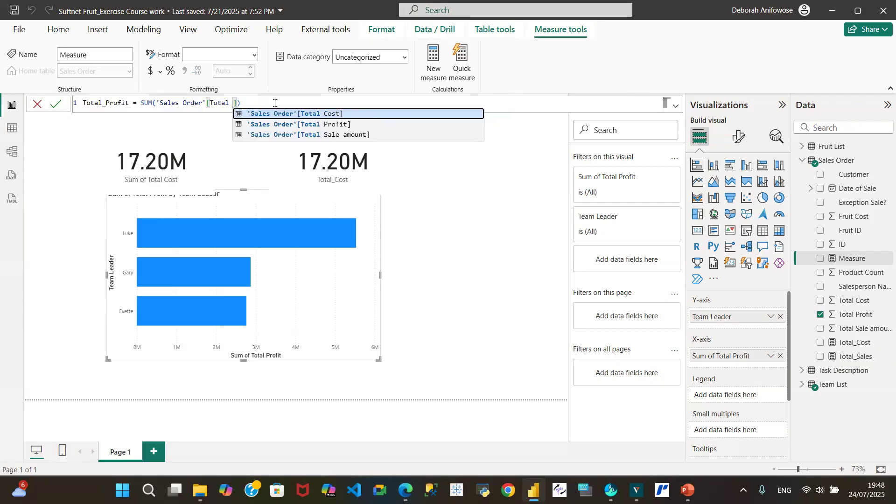
{"action": "left_click", "coordinate": [305, 127]}
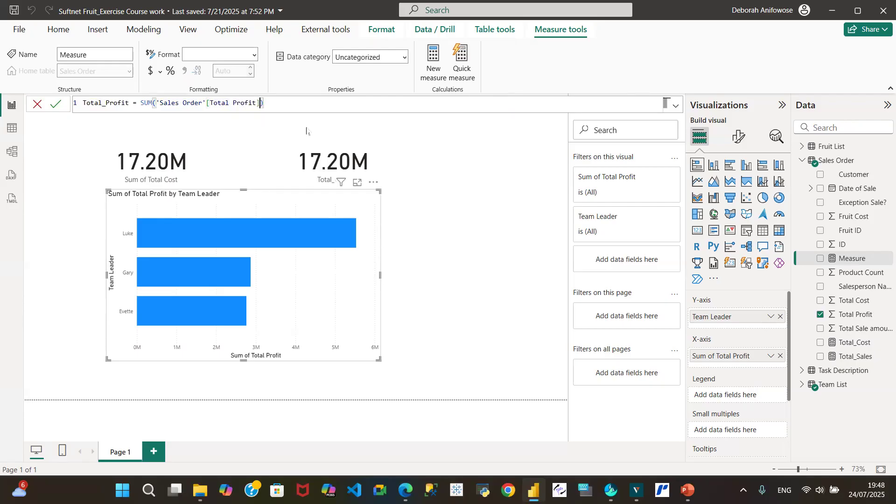
{"action": "left_click", "coordinate": [57, 105]}
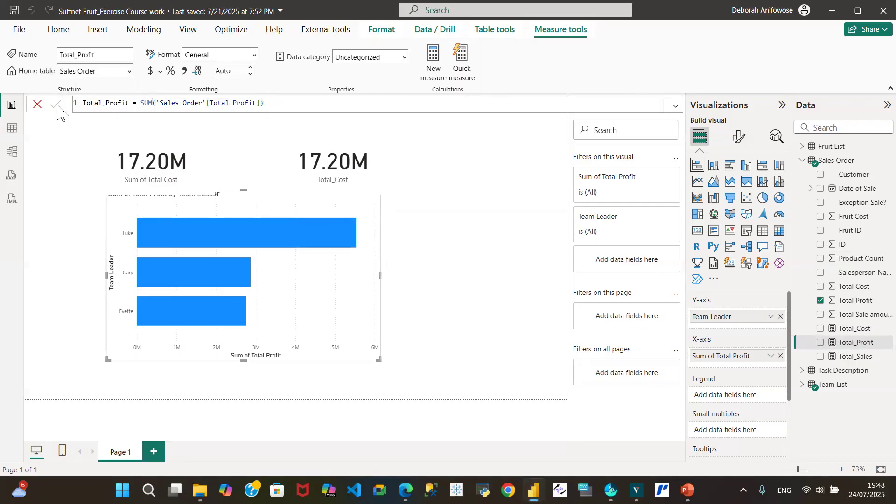
{"action": "left_click", "coordinate": [13, 15]}
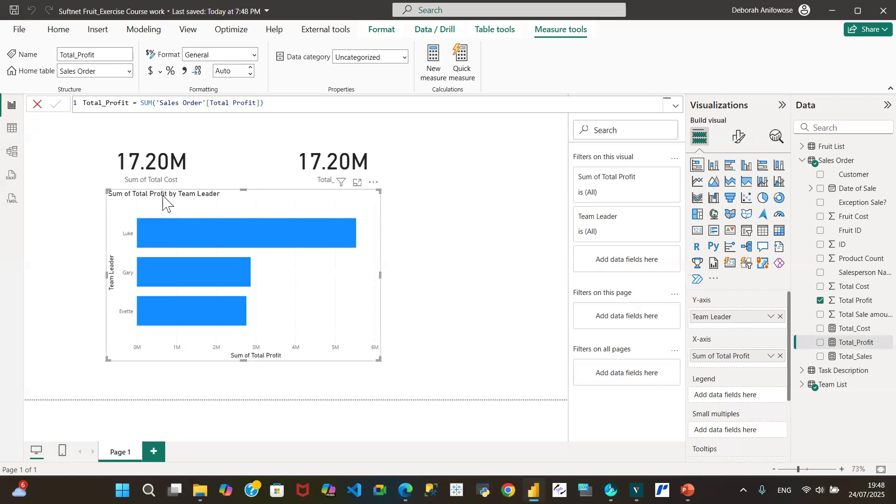
Step: Shrink the Total Profit by Team Leader chart, move it to the page's lower-left area, and place both cards just above it
{"action": "left_click_drag", "start_coordinate": [108, 188], "coordinate": [182, 241]}
{"action": "left_click_drag", "start_coordinate": [296, 247], "coordinate": [164, 276]}
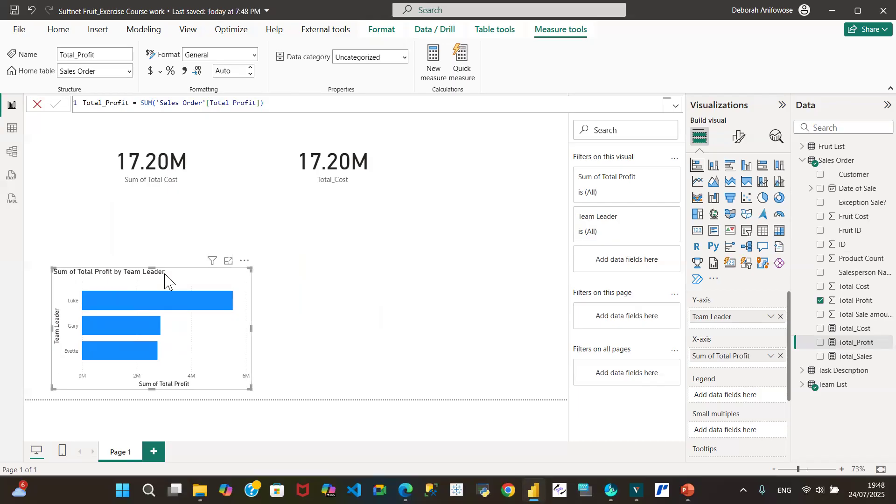
{"action": "left_click", "coordinate": [146, 154]}
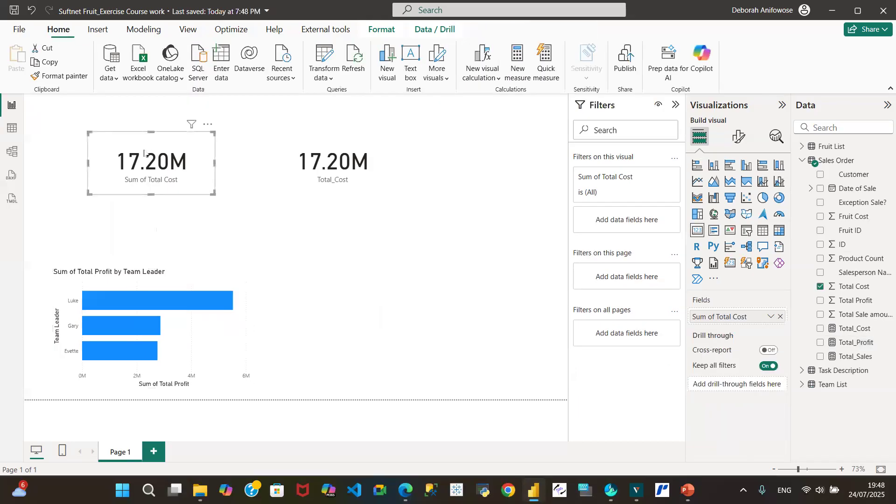
{"action": "left_click_drag", "start_coordinate": [143, 153], "coordinate": [121, 216]}
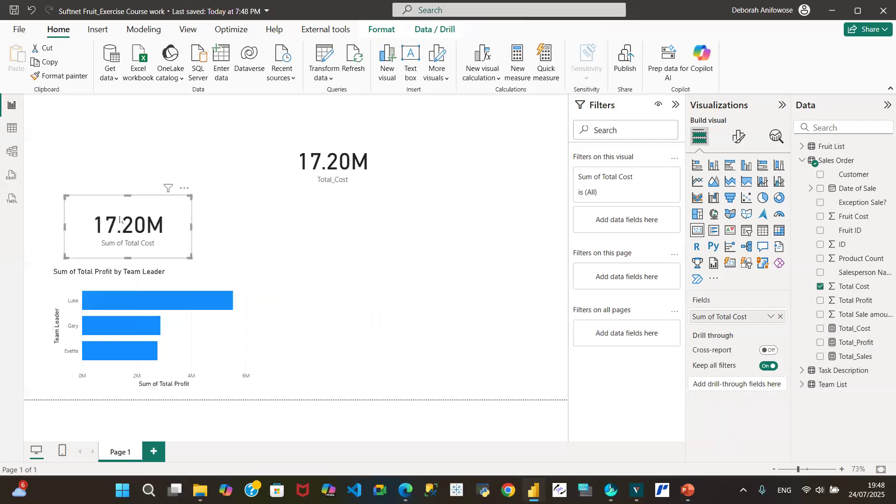
{"action": "left_click_drag", "start_coordinate": [323, 146], "coordinate": [265, 211]}
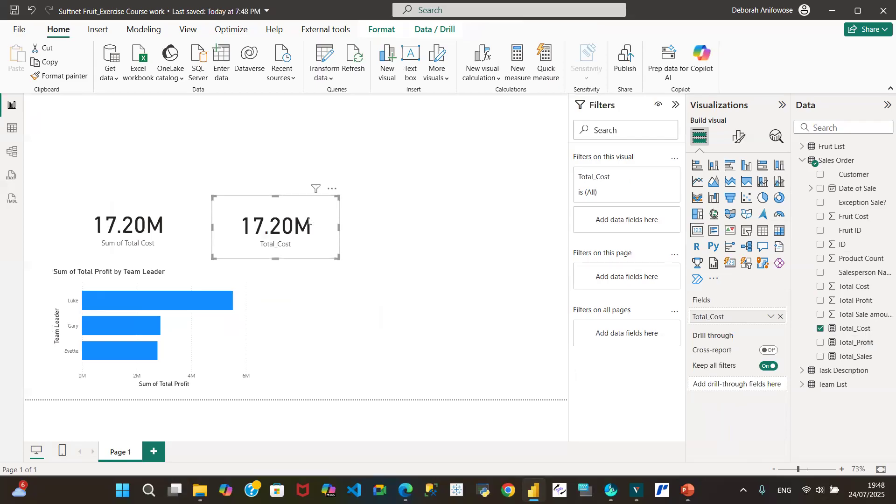
Step: Review the data of the Sales Order and Team List tables and the questions in the Task Description table
{"action": "left_click", "coordinate": [12, 129]}
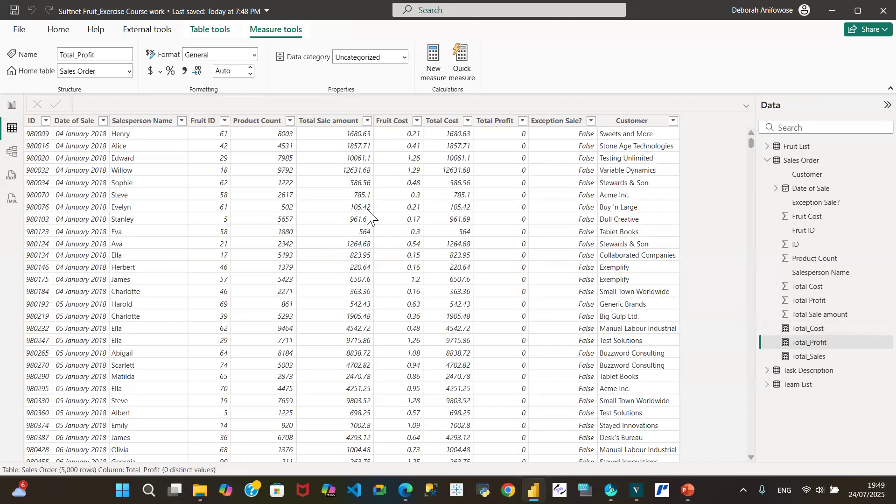
{"action": "left_click", "coordinate": [773, 164]}
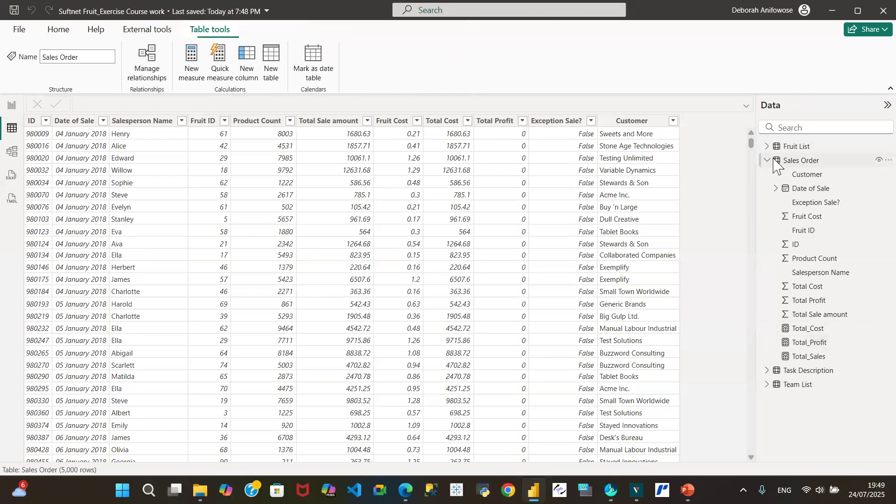
{"action": "left_click", "coordinate": [769, 162]}
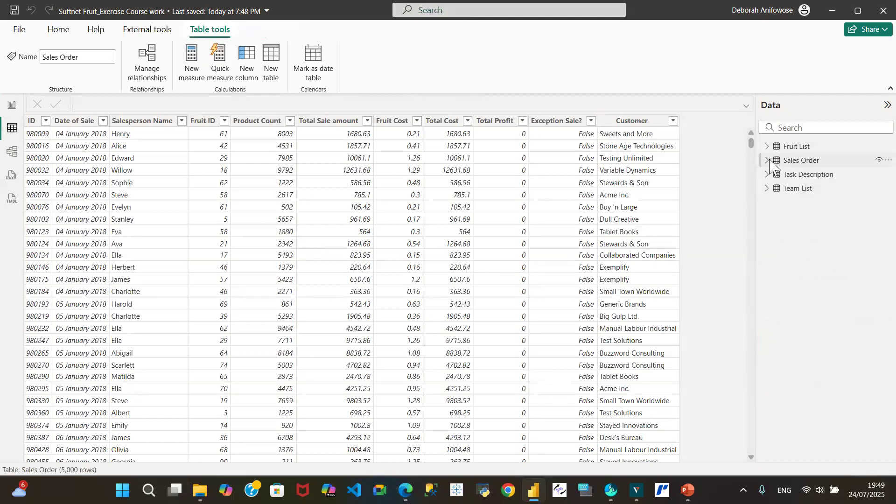
{"action": "left_click", "coordinate": [805, 189]}
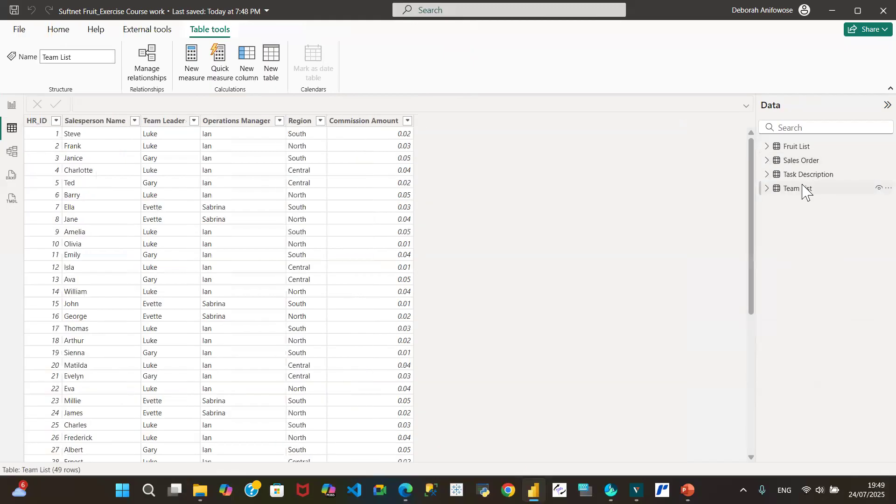
{"action": "left_click", "coordinate": [805, 176]}
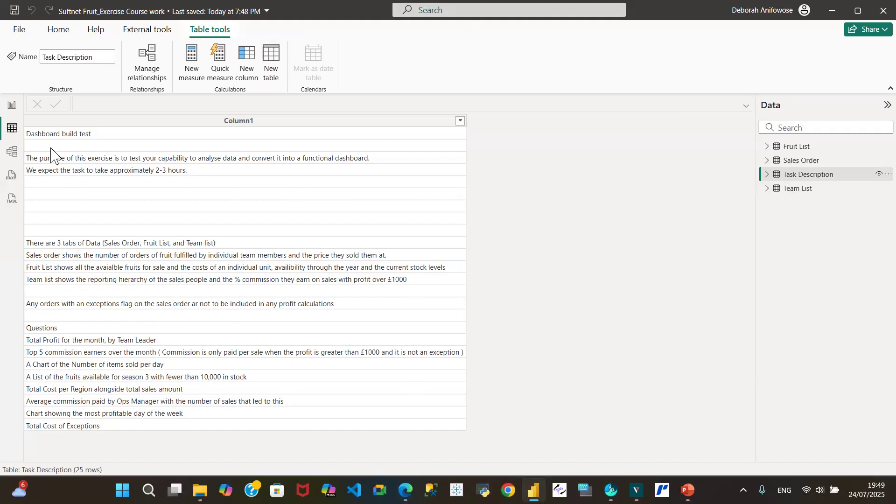
Step: Replace the Total_Cost measure in the second card on Page 1 with the Total_Profit measure
{"action": "left_click", "coordinate": [11, 107]}
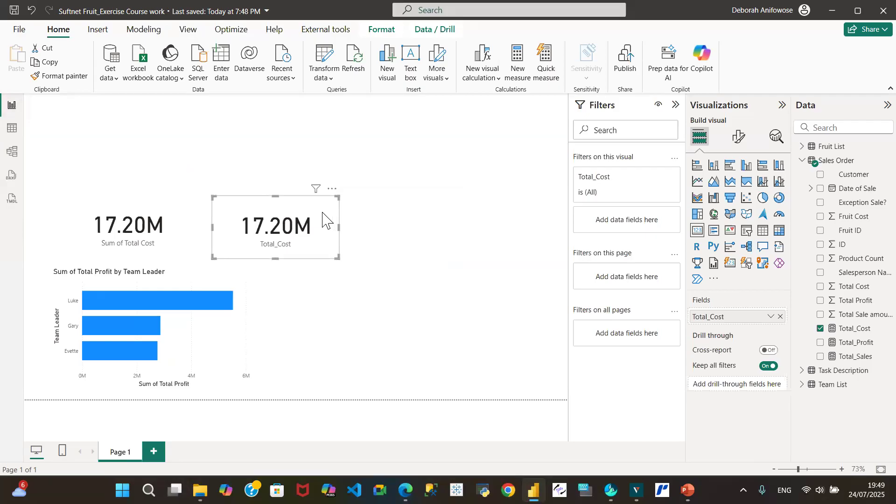
{"action": "left_click", "coordinate": [779, 317]}
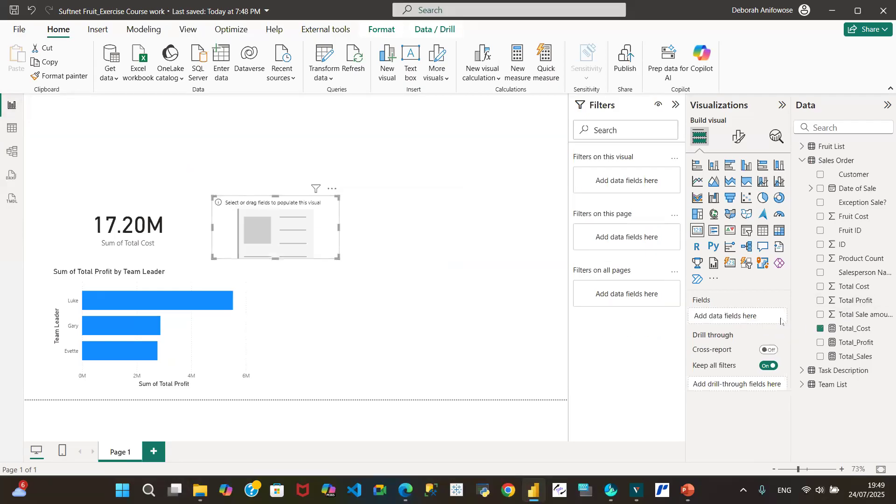
{"action": "left_click", "coordinate": [821, 343]}
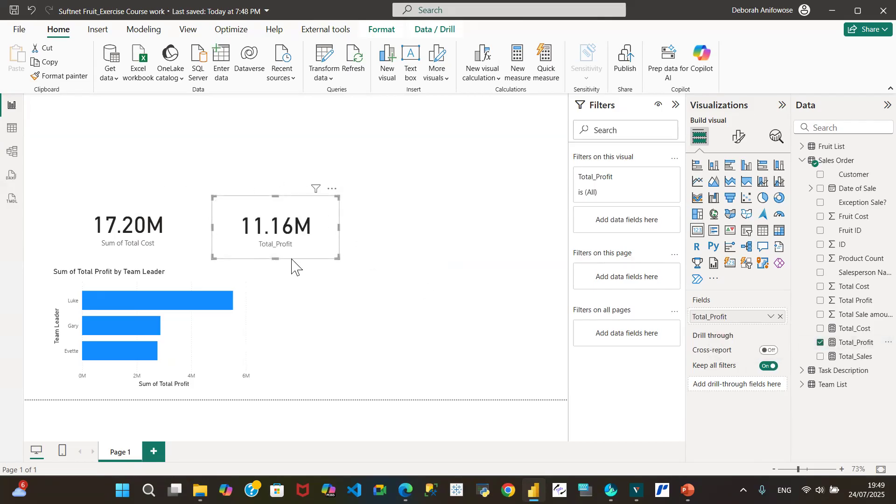
Step: Review the exercise instructions in the Task Description table and the filter values of the Sales Order table's Exception Sale? column
{"action": "left_click", "coordinate": [7, 129]}
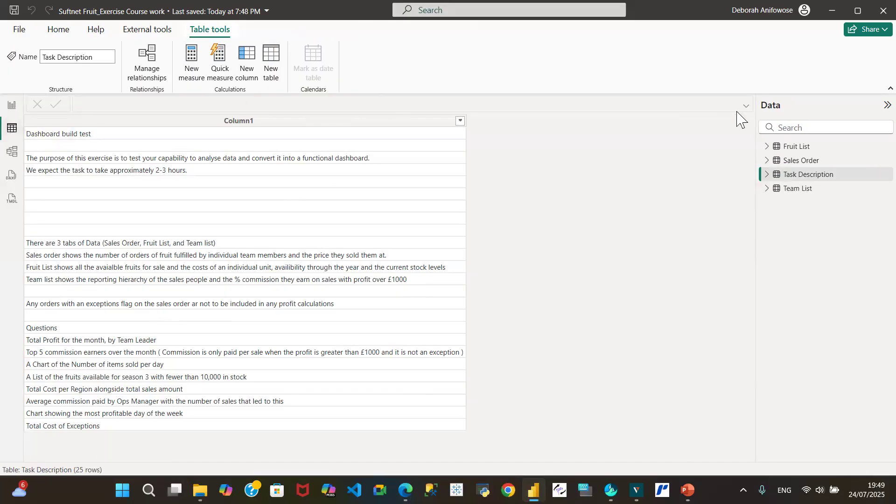
{"action": "left_click", "coordinate": [799, 163]}
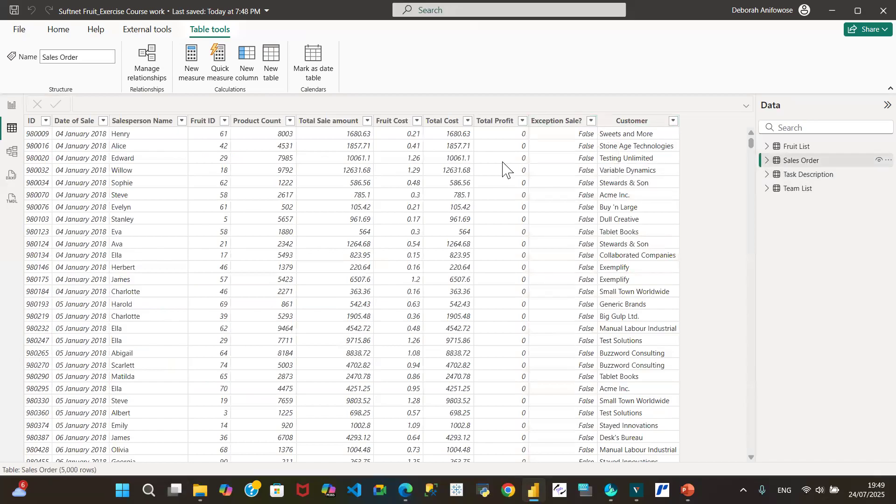
{"action": "left_click", "coordinate": [591, 125]}
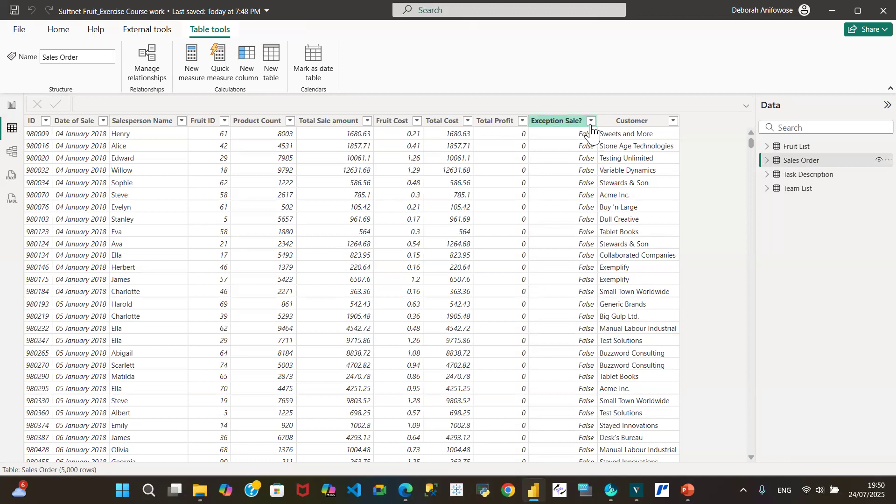
{"action": "left_click", "coordinate": [598, 125]}
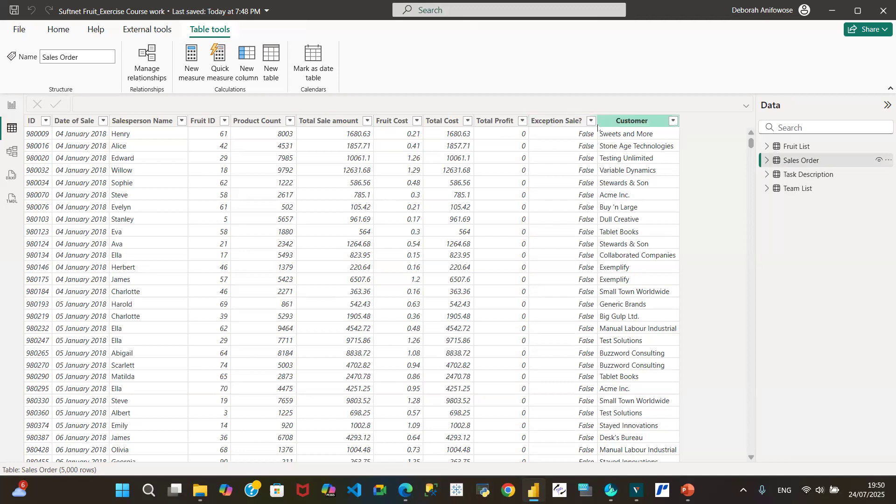
{"action": "left_click", "coordinate": [591, 122]}
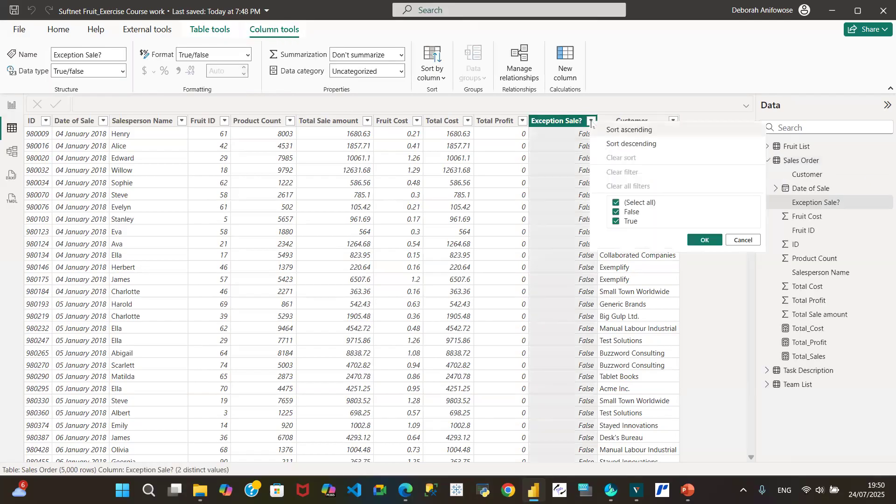
{"action": "left_click", "coordinate": [742, 240]}
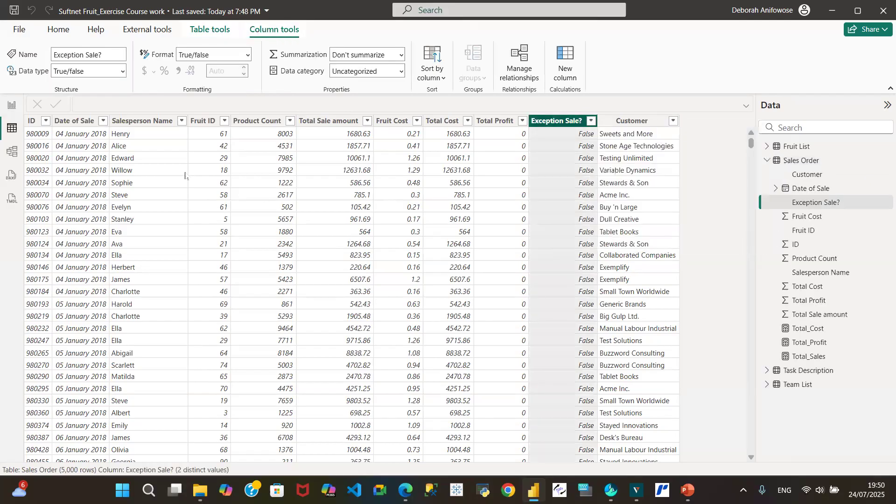
{"action": "left_click", "coordinate": [12, 105]}
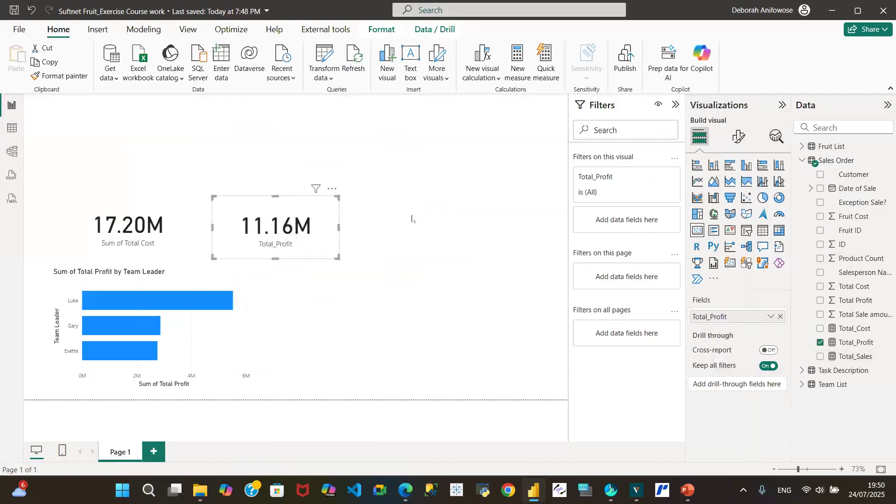
{"action": "left_click_drag", "start_coordinate": [285, 222], "coordinate": [325, 236]}
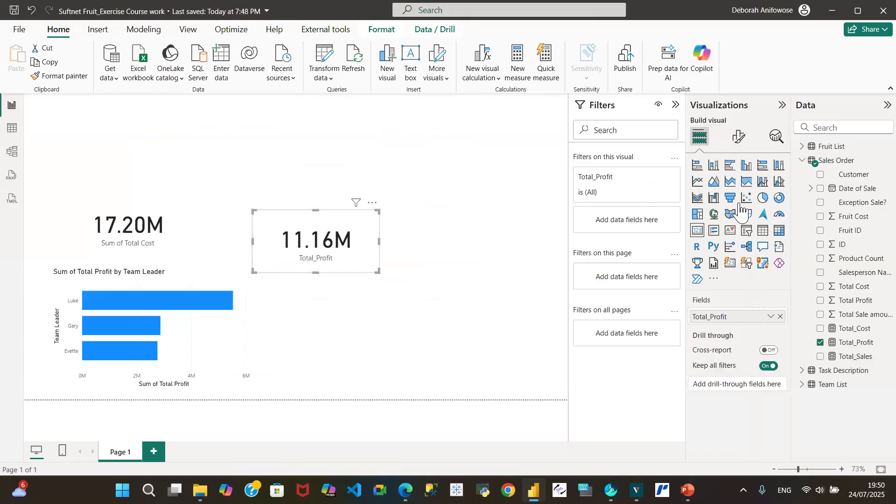
{"action": "left_click", "coordinate": [481, 188]}
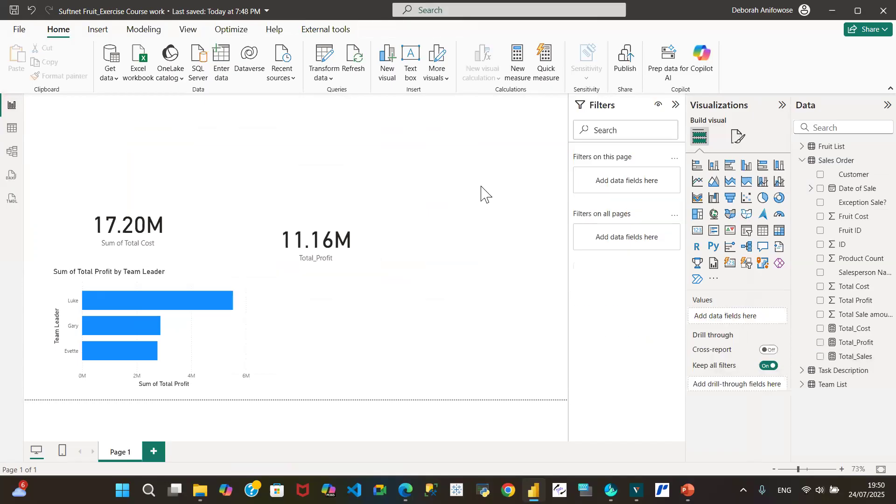
{"action": "left_click", "coordinate": [698, 233]}
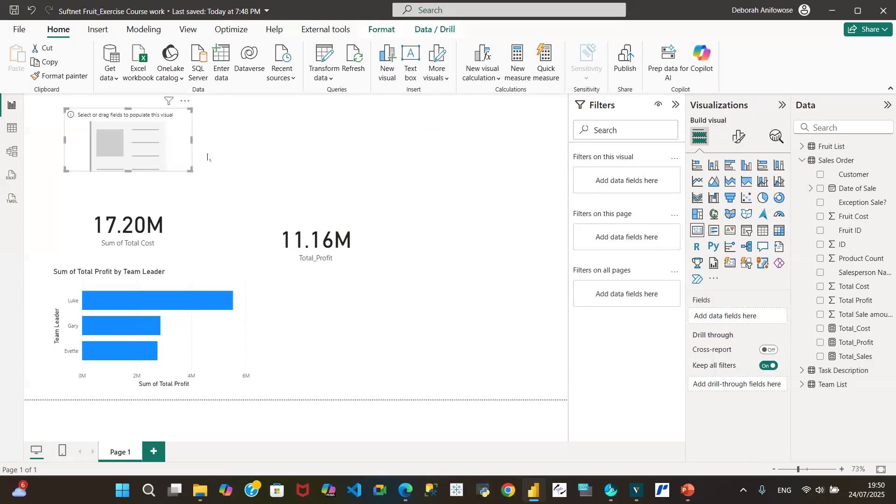
{"action": "left_click", "coordinate": [186, 102]}
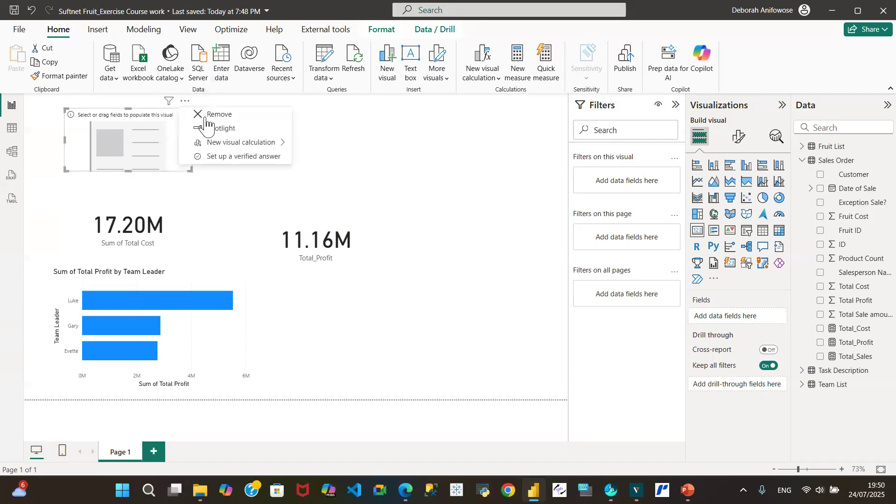
{"action": "left_click", "coordinate": [234, 120]}
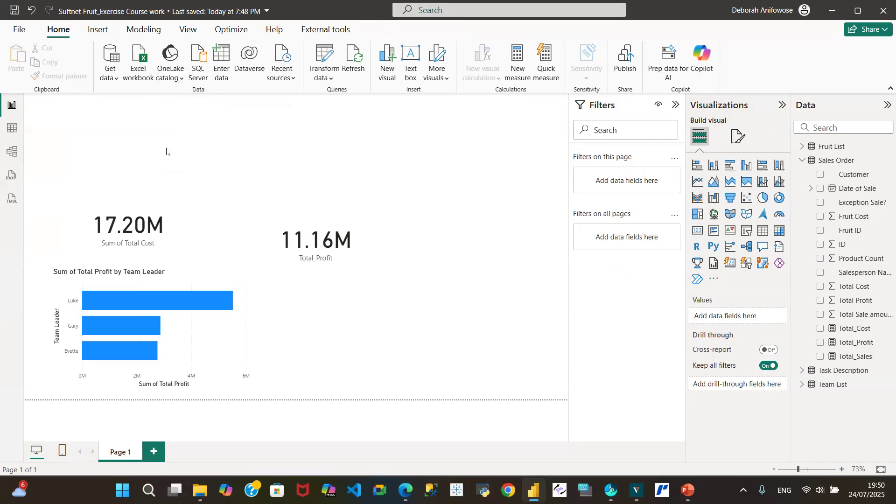
Step: Replace Total Cost with the Total Profit column in the first card and align the Total_Profit card beside it
{"action": "left_click", "coordinate": [130, 223]}
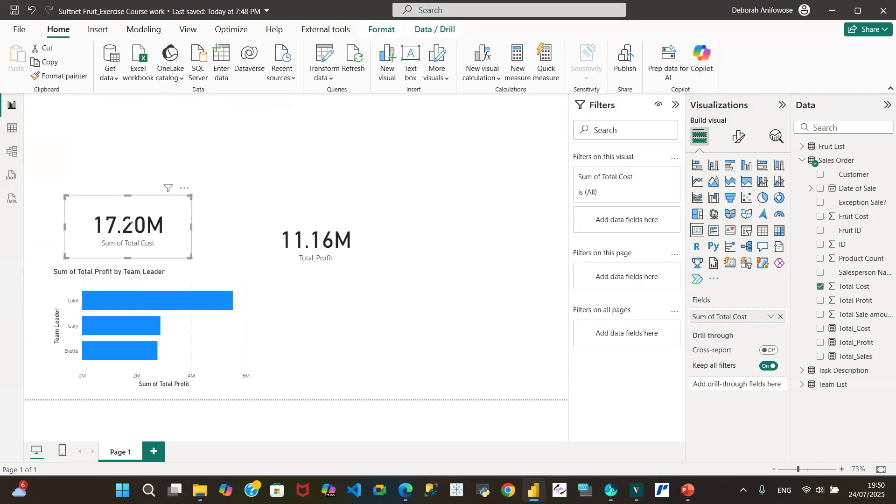
{"action": "left_click", "coordinate": [779, 318]}
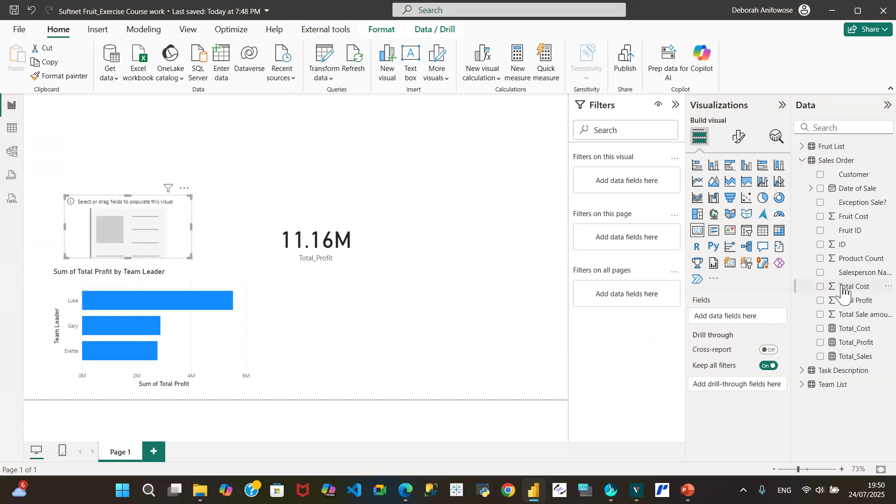
{"action": "left_click", "coordinate": [821, 301]}
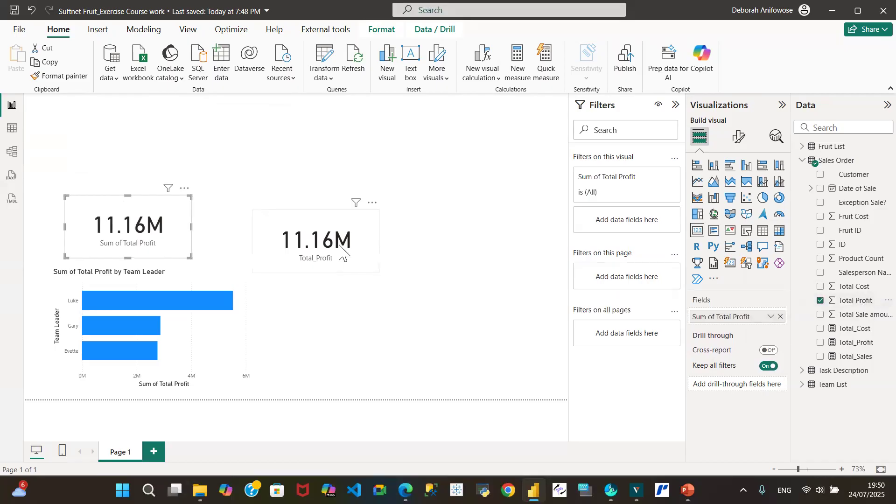
{"action": "left_click_drag", "start_coordinate": [298, 227], "coordinate": [260, 212]}
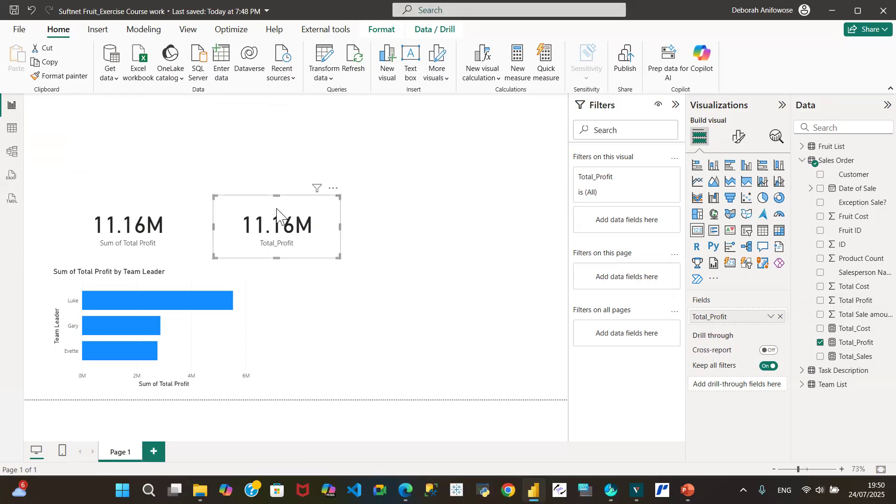
Step: Wrap the SUM expression of the Total_Profit measure in a CALCULATE function
{"action": "left_click", "coordinate": [857, 304]}
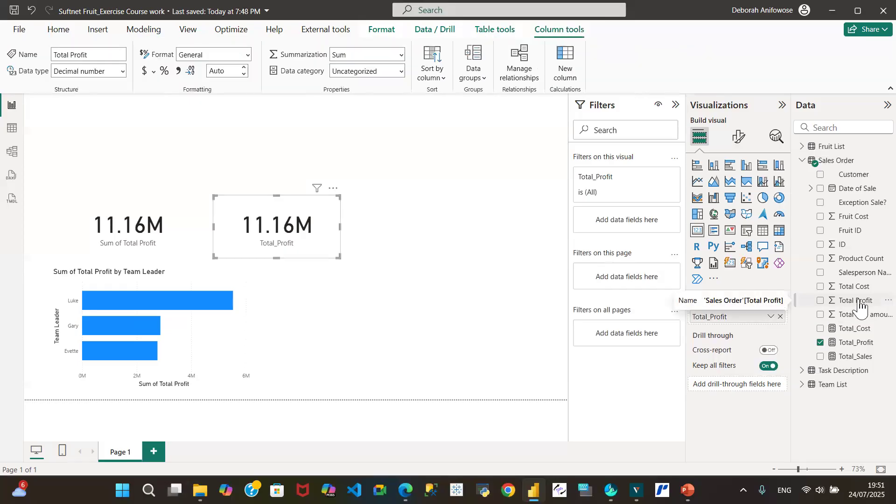
{"action": "left_click", "coordinate": [855, 343]}
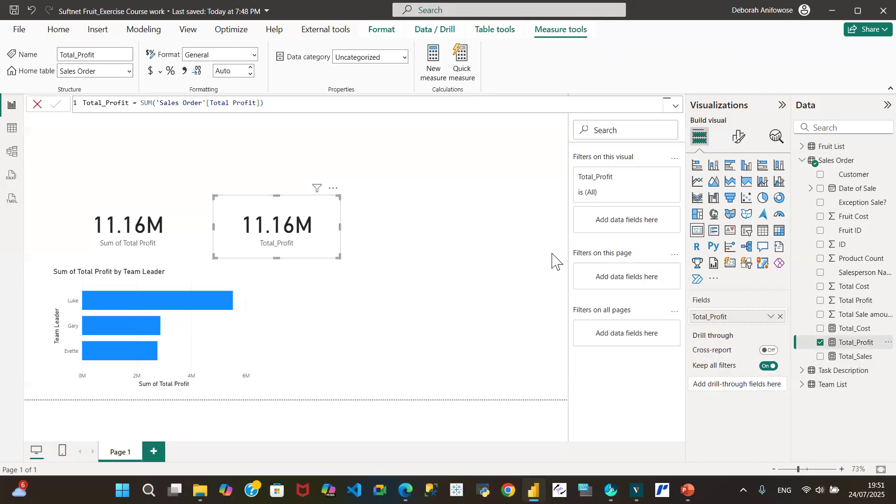
{"action": "double_click", "coordinate": [140, 106]}
{"action": "left_click", "coordinate": [139, 104]}
{"action": "type", "text": "CAL"}
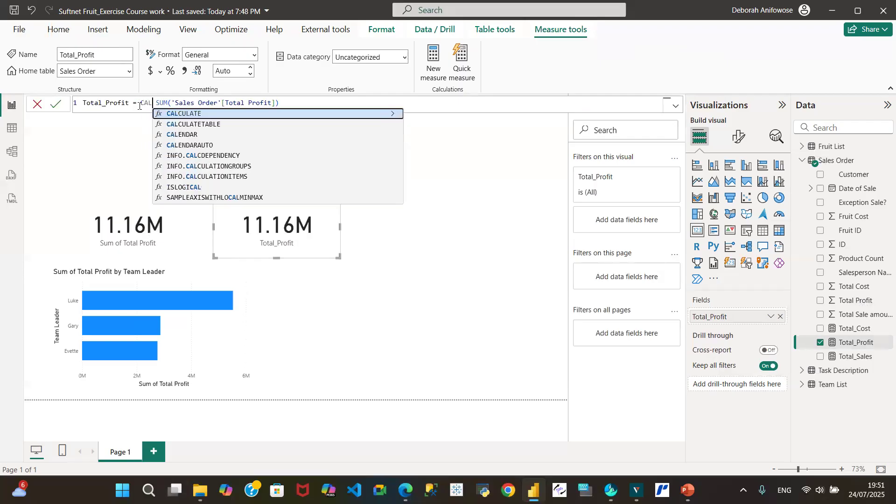
{"action": "key", "text": "Tab"}
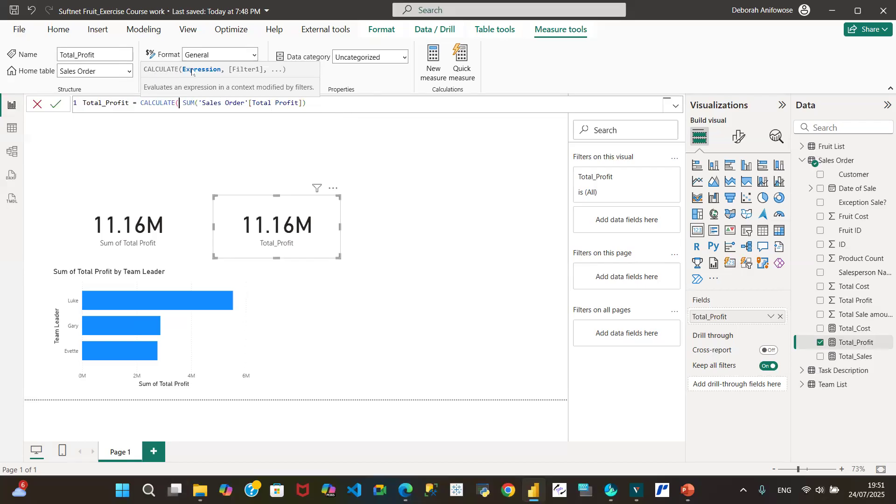
Step: Add the filter 'Sales Order'[Exception Sale?] = "False" to the CALCULATE in Total_Profit, close the function and commit the measure
{"action": "left_click", "coordinate": [316, 102]}
{"action": "type", "text": ","}
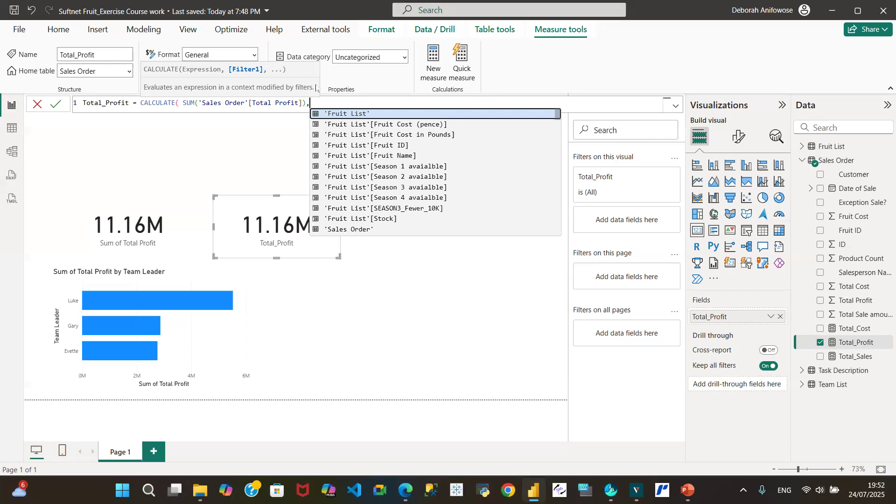
{"action": "type", "text": "Sa"}
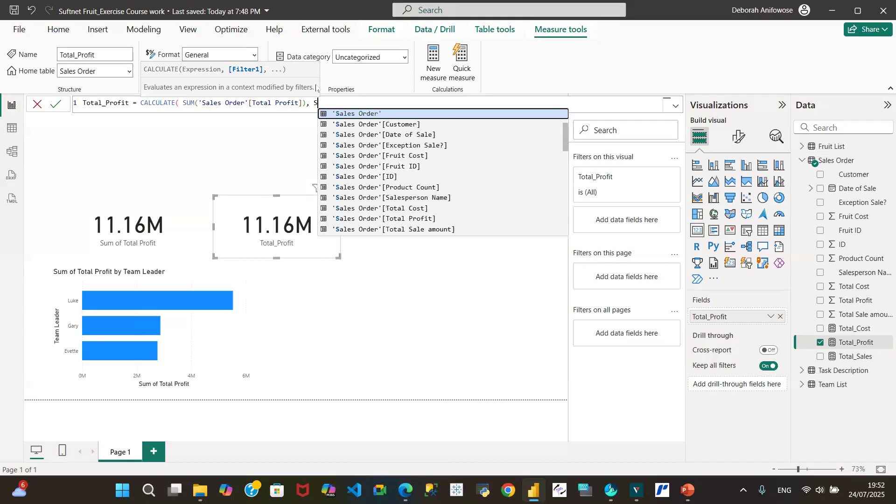
{"action": "type", "text": "l"}
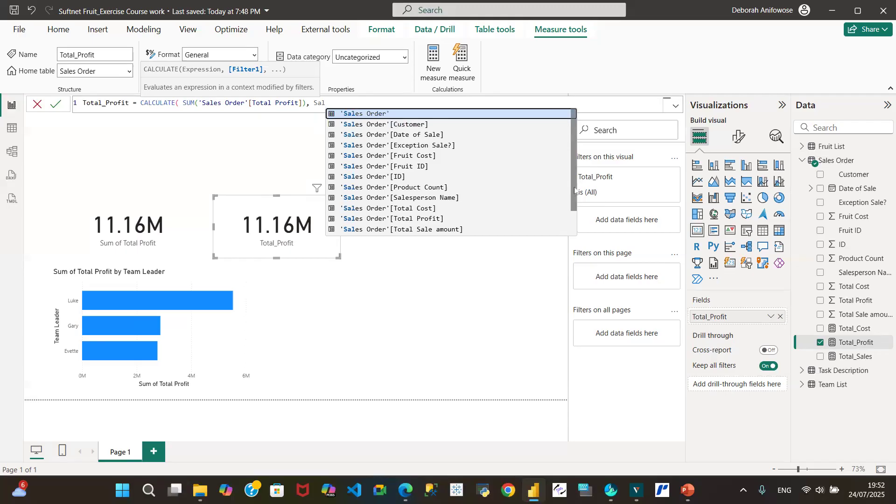
{"action": "left_click_drag", "start_coordinate": [575, 190], "coordinate": [577, 219]}
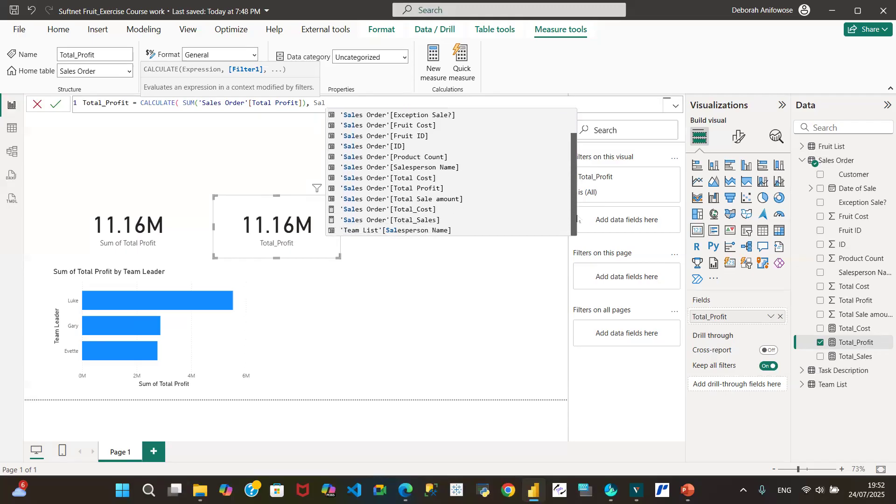
{"action": "left_click_drag", "start_coordinate": [578, 219], "coordinate": [574, 176]}
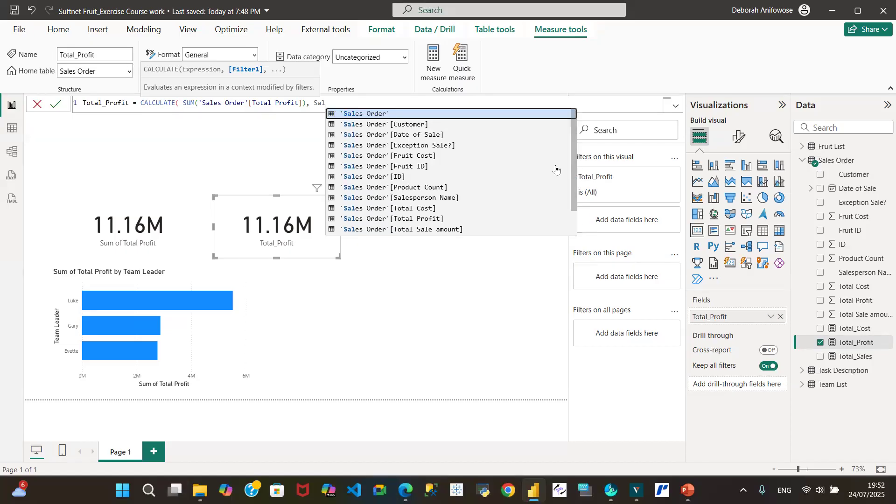
{"action": "left_click", "coordinate": [416, 147]}
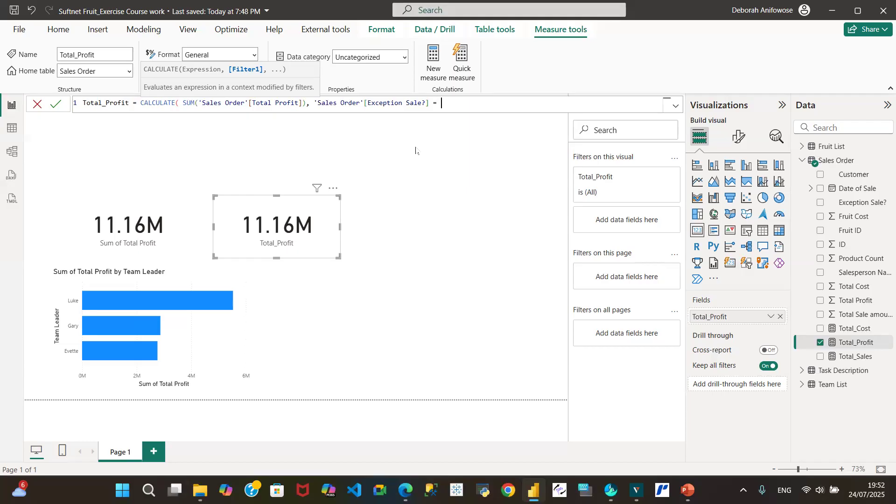
{"action": "type", "text": "\"False\""}
{"action": "type", "text": ")"}
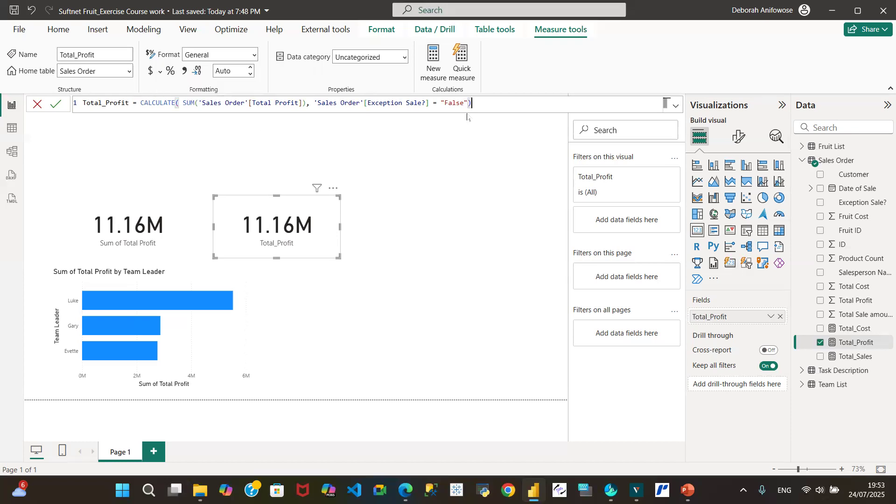
{"action": "left_click", "coordinate": [53, 106]}
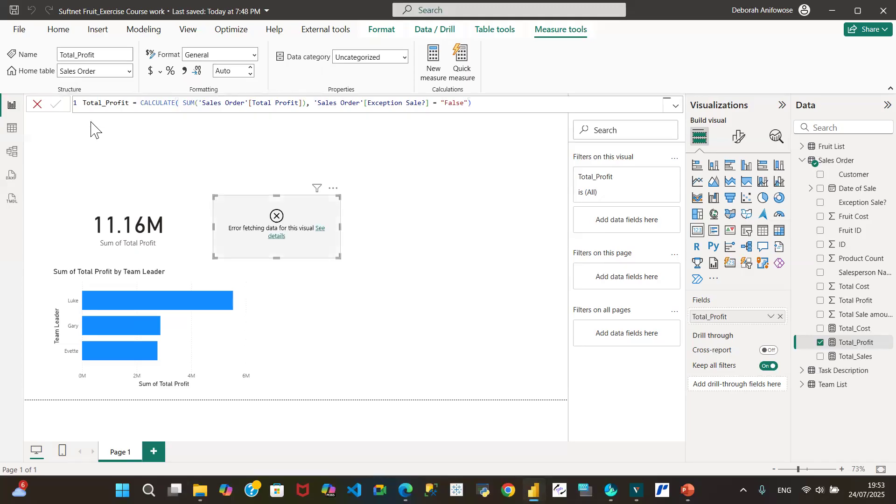
Step: Check the error details of the Total_Profit card, and remove and re-add the measure in that card
{"action": "left_click", "coordinate": [278, 241]}
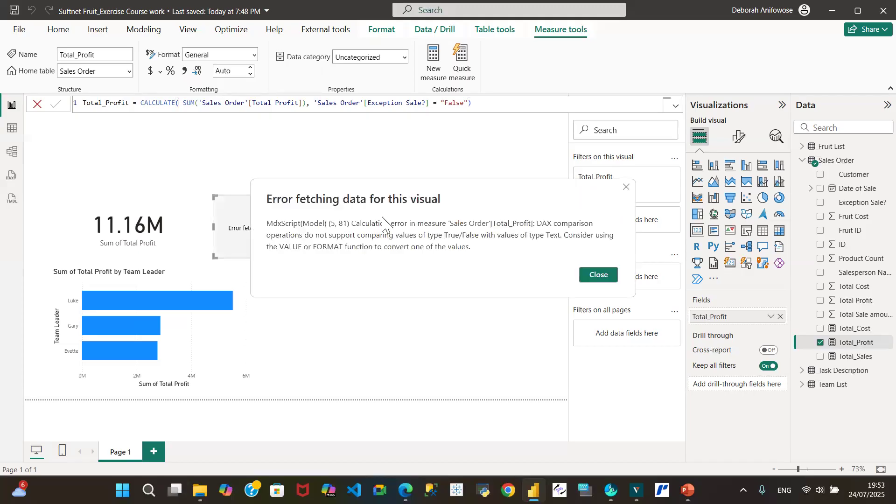
{"action": "left_click", "coordinate": [602, 275]}
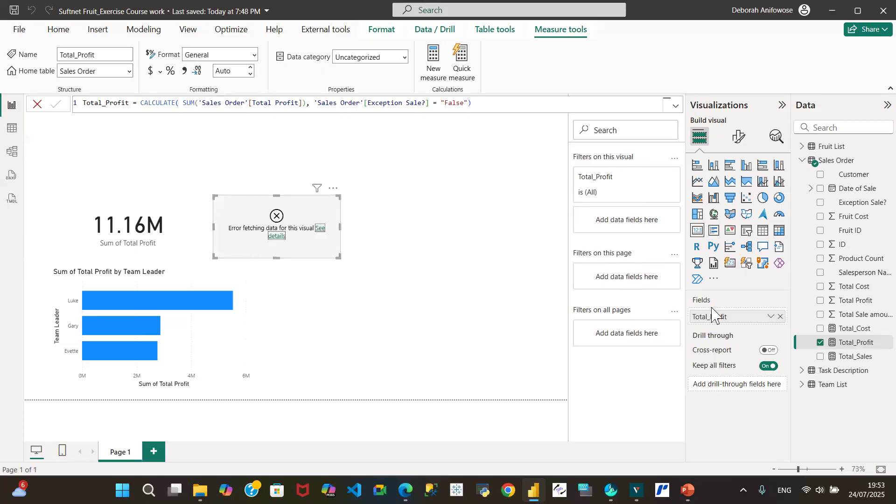
{"action": "left_click", "coordinate": [780, 317]}
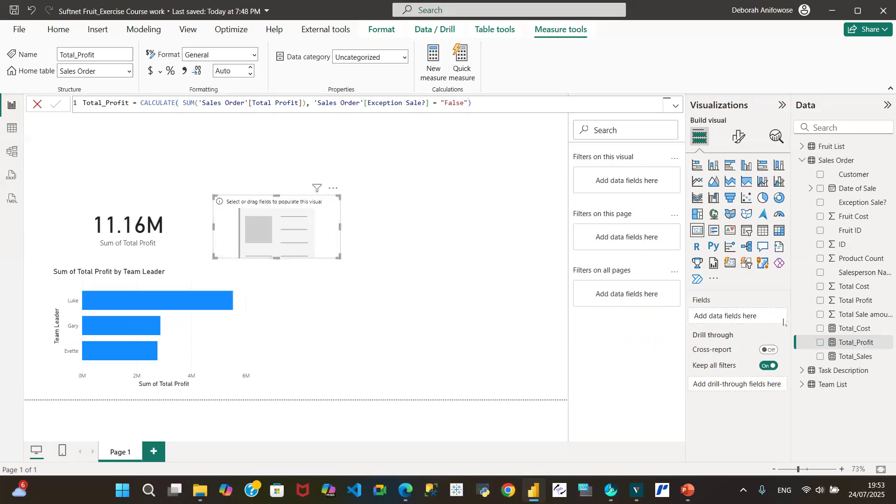
{"action": "left_click", "coordinate": [821, 343]}
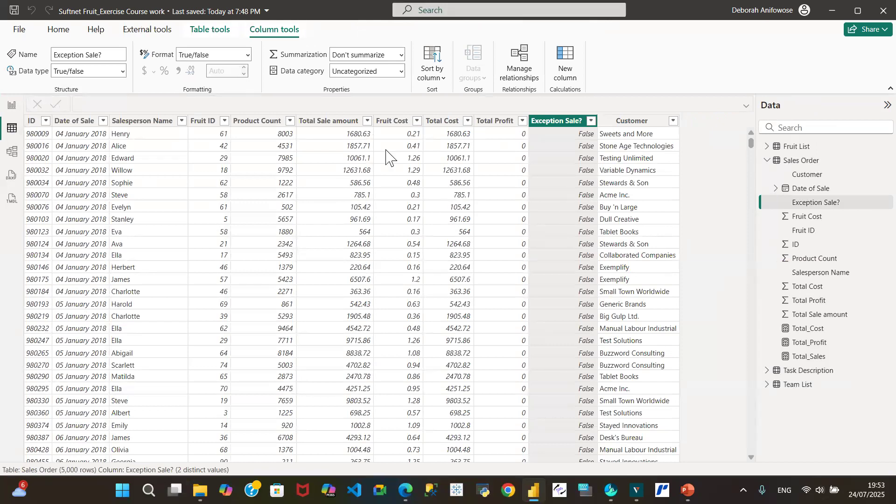
Step: Review the exceptions rule in the Task Description table and the Exception Sale? values in the Sales Order table
{"action": "left_click", "coordinate": [769, 162]}
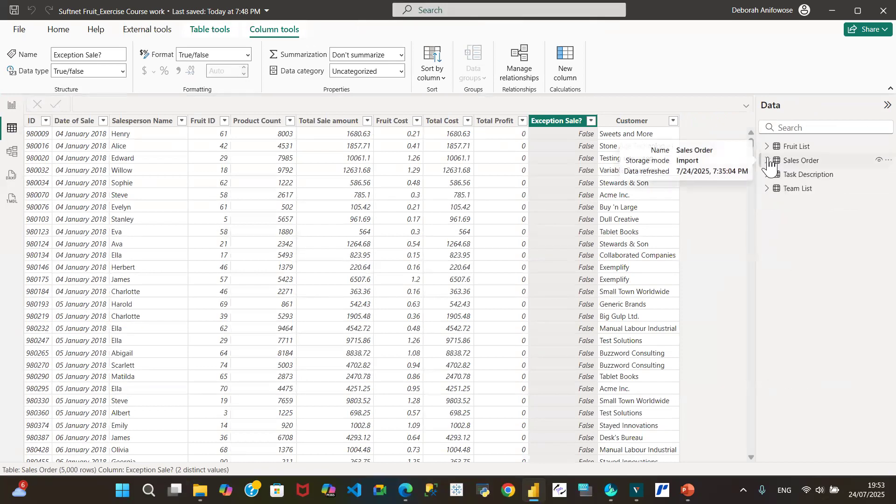
{"action": "left_click", "coordinate": [808, 175]}
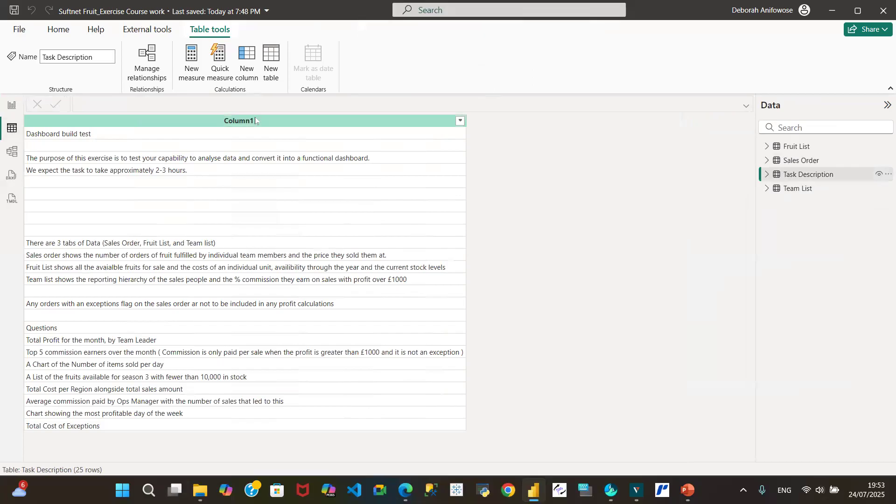
{"action": "left_click", "coordinate": [793, 163]}
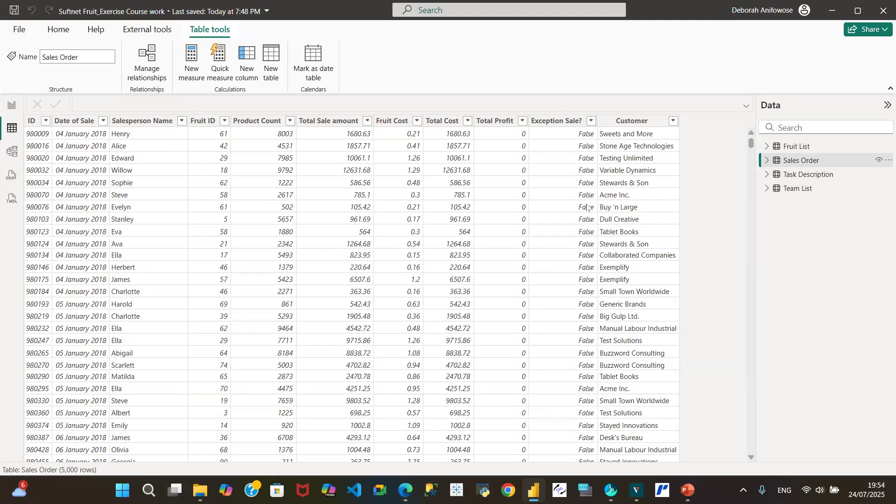
Step: Inspect the filter values of the Exception Sale? column in the Sales Order table and return to the report view
{"action": "left_click", "coordinate": [593, 122]}
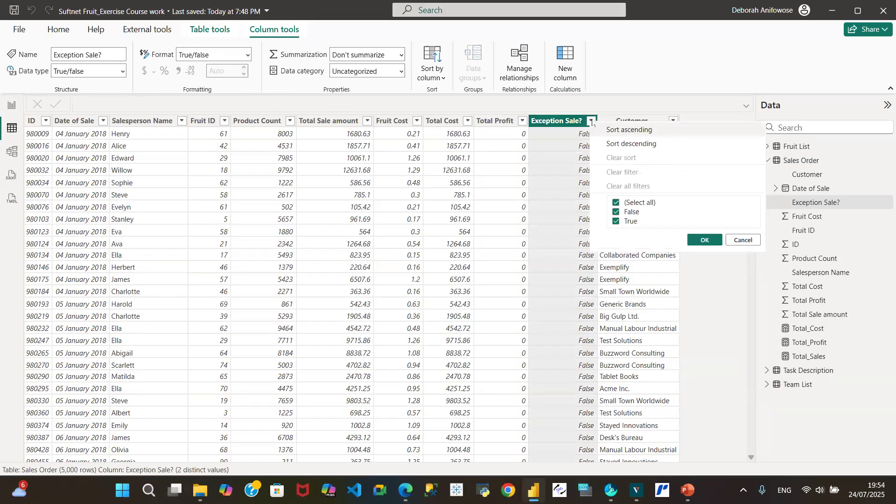
{"action": "left_click", "coordinate": [741, 240]}
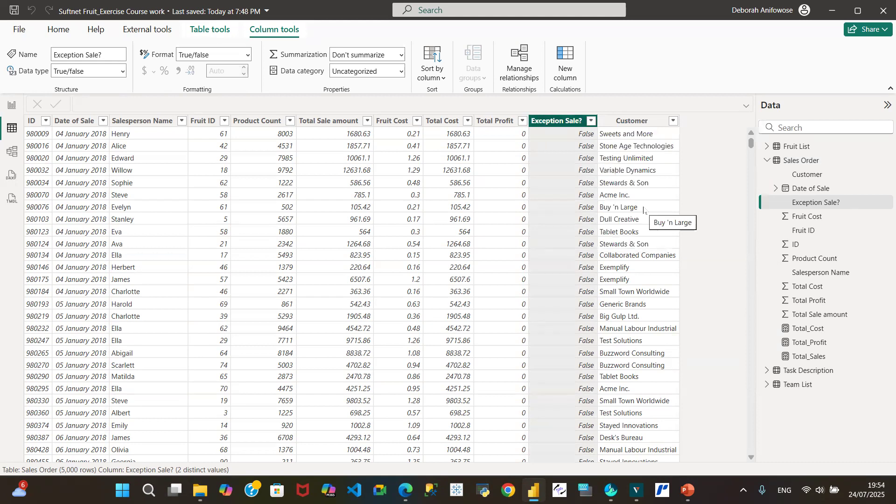
{"action": "left_click", "coordinate": [11, 105]}
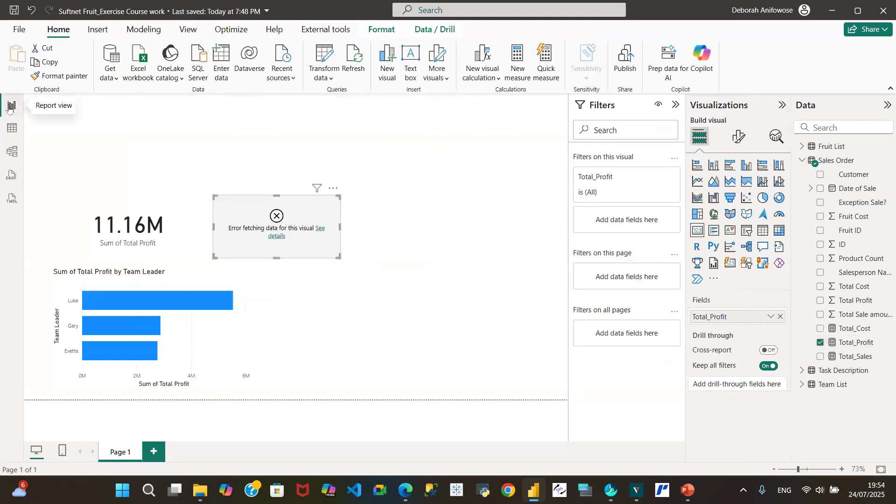
Step: Display the Total_Profit measure formula and read the error details of its card visual
{"action": "left_click", "coordinate": [858, 344]}
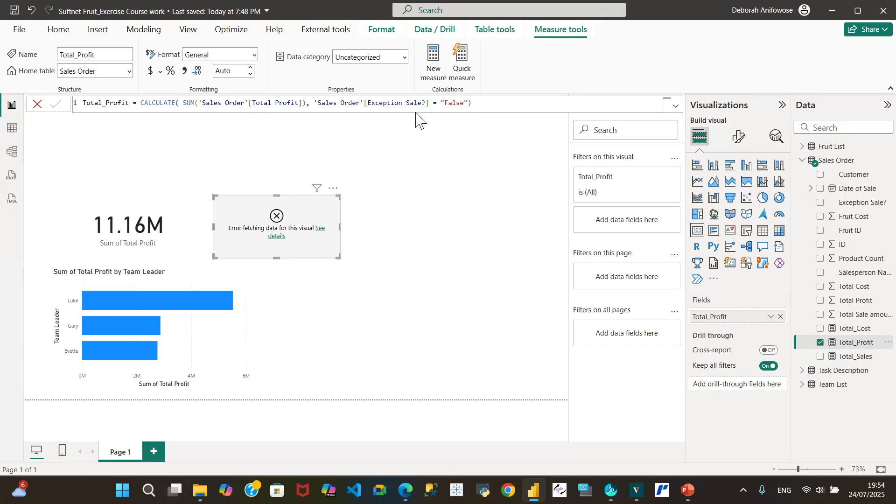
{"action": "left_click", "coordinate": [277, 236]}
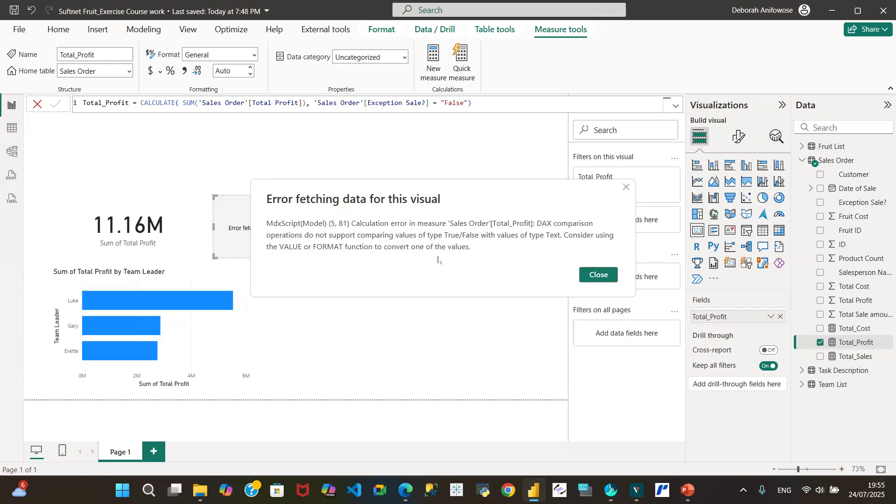
{"action": "left_click", "coordinate": [609, 278]}
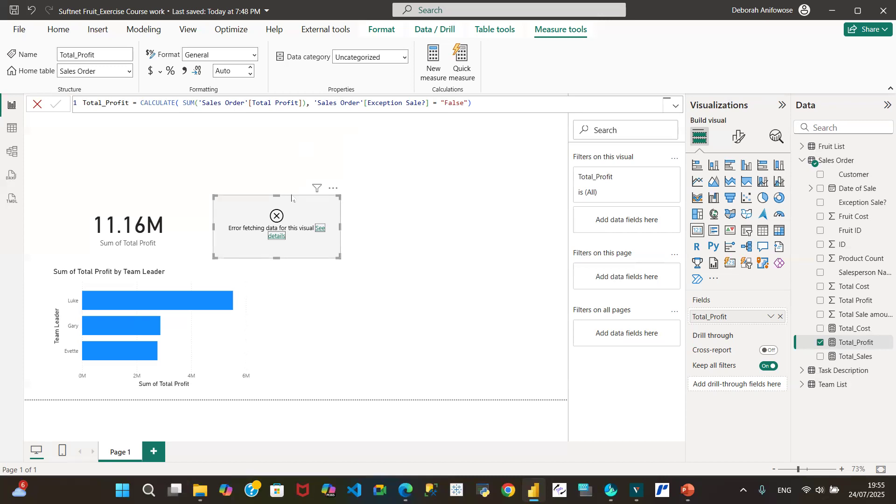
{"action": "left_click", "coordinate": [279, 238]}
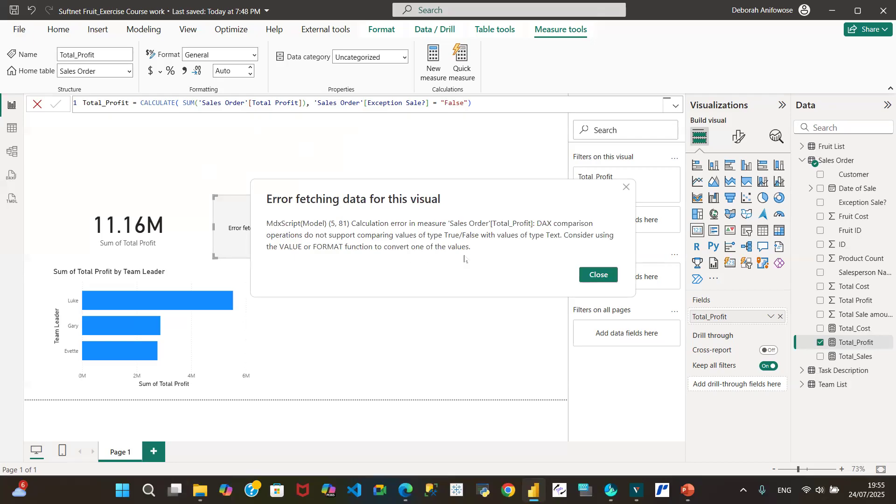
{"action": "left_click", "coordinate": [587, 278]}
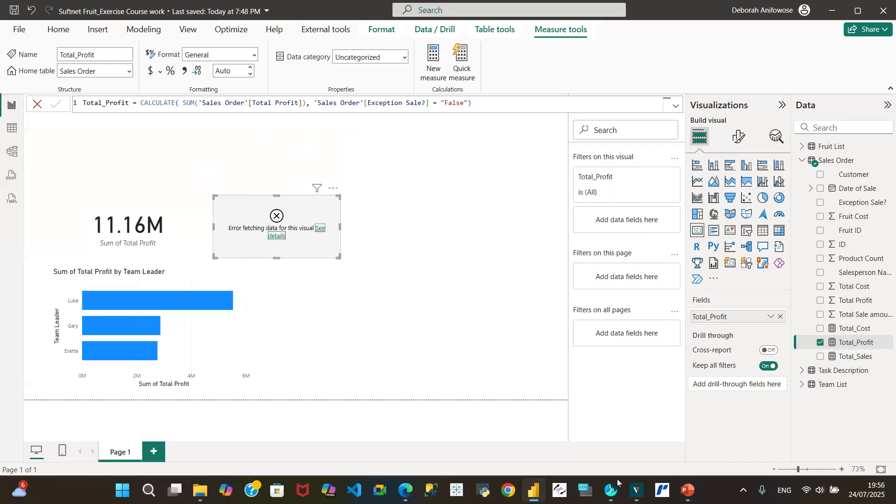
{"action": "mouse_move", "coordinate": [611, 490]}
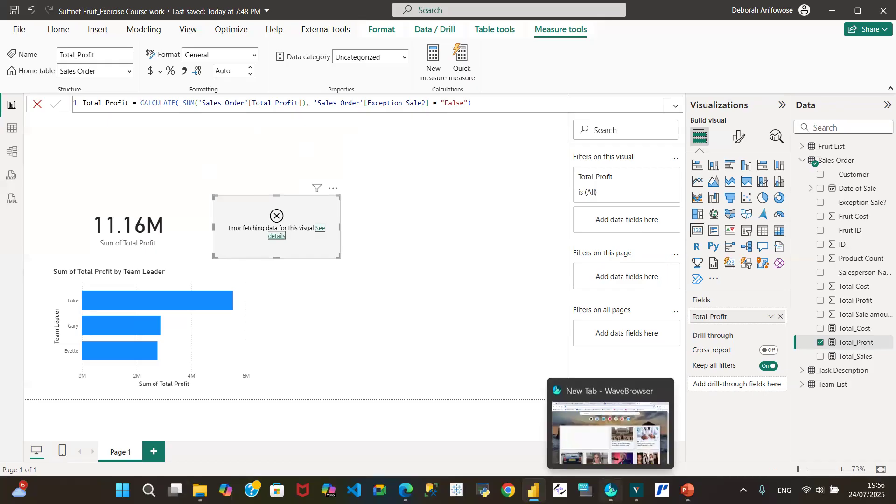
{"action": "left_click", "coordinate": [611, 490]}
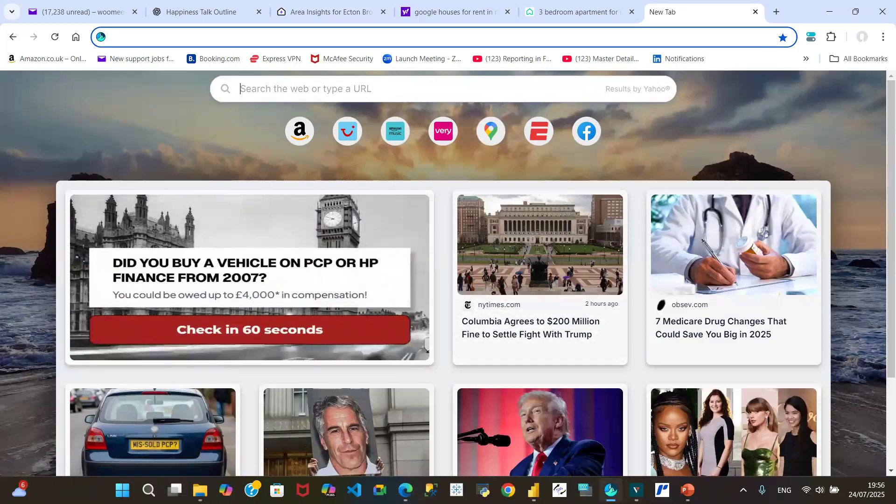
{"action": "mouse_move", "coordinate": [611, 490]}
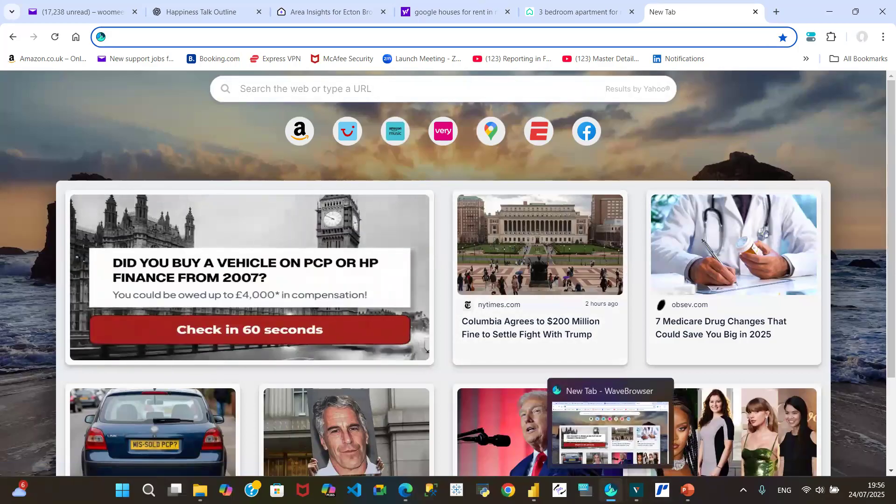
{"action": "left_click", "coordinate": [534, 490]}
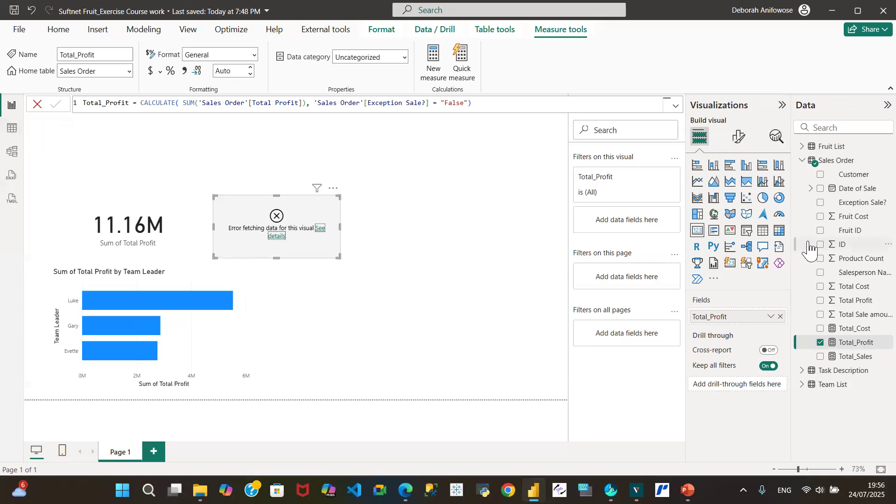
Step: Open the Sales Order query for editing in Power Query and select the first Exception Sale? value
{"action": "left_click", "coordinate": [803, 161]}
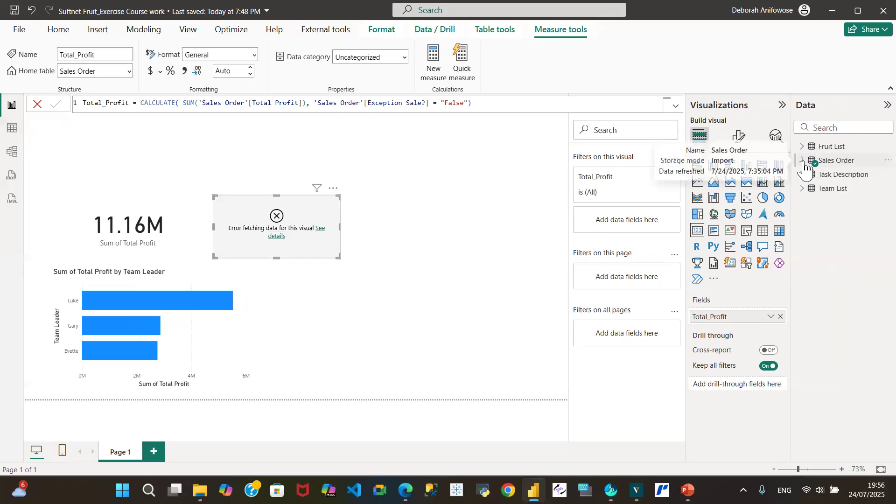
{"action": "left_click", "coordinate": [803, 162]}
{"action": "left_click", "coordinate": [803, 161]}
{"action": "left_click", "coordinate": [803, 161]}
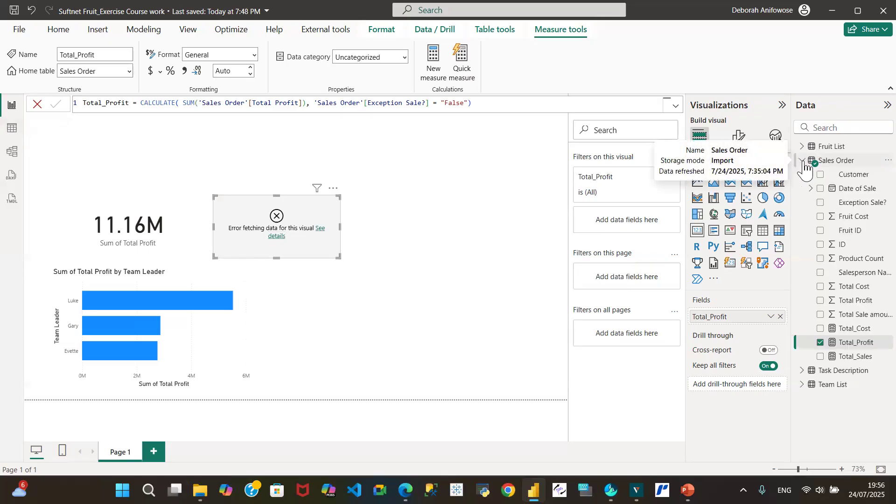
{"action": "left_click", "coordinate": [885, 164]}
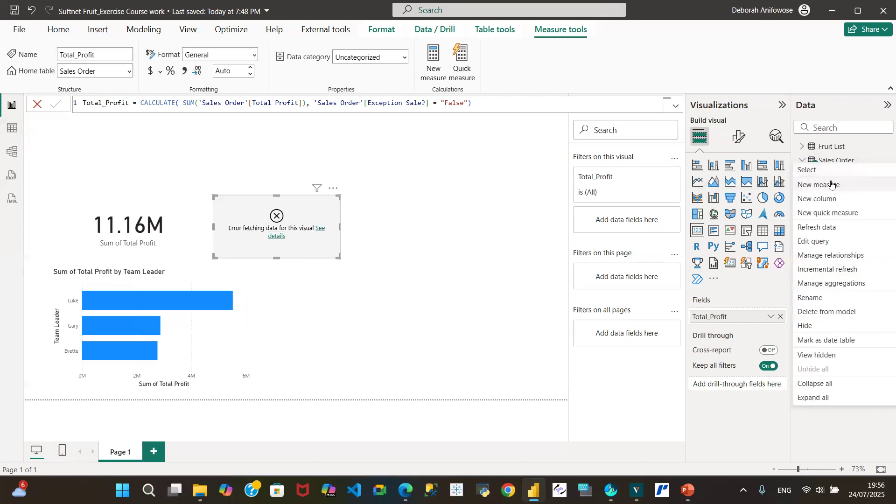
{"action": "left_click", "coordinate": [814, 241]}
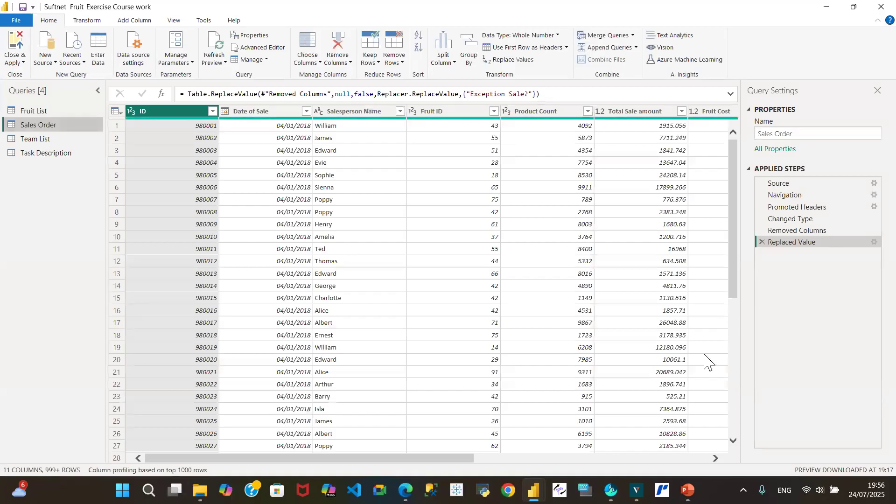
{"action": "left_click", "coordinate": [715, 458]}
{"action": "left_click_drag", "start_coordinate": [713, 462], "coordinate": [713, 462]}
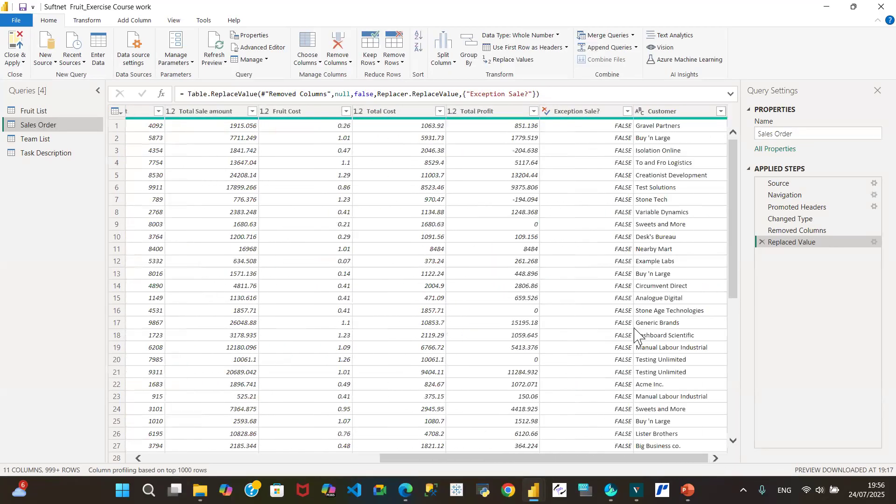
{"action": "left_click", "coordinate": [610, 127]}
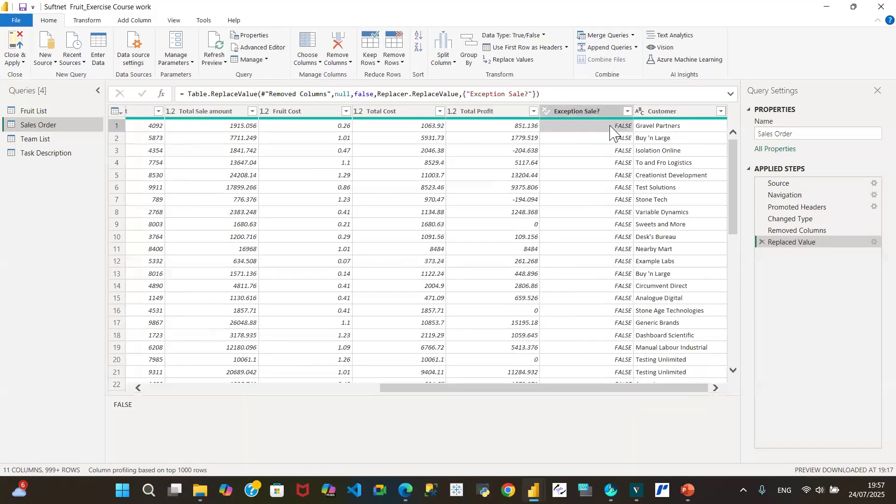
{"action": "right_click", "coordinate": [610, 132]}
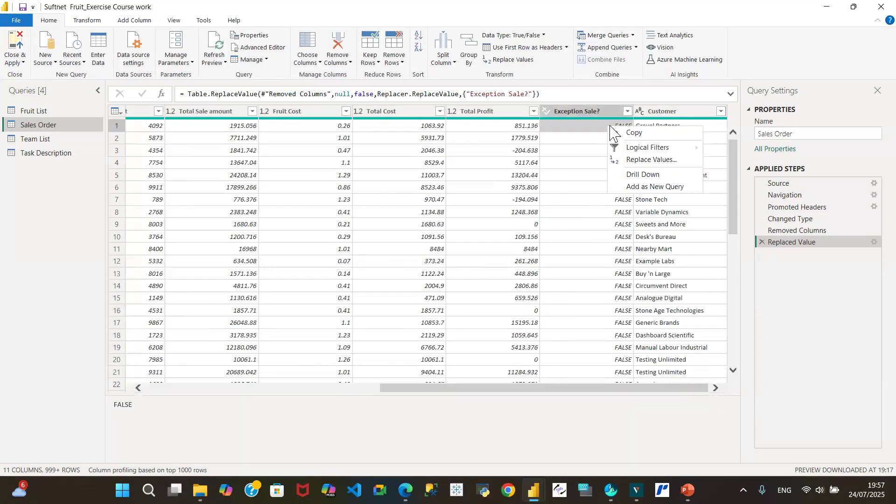
{"action": "left_click", "coordinate": [812, 282]}
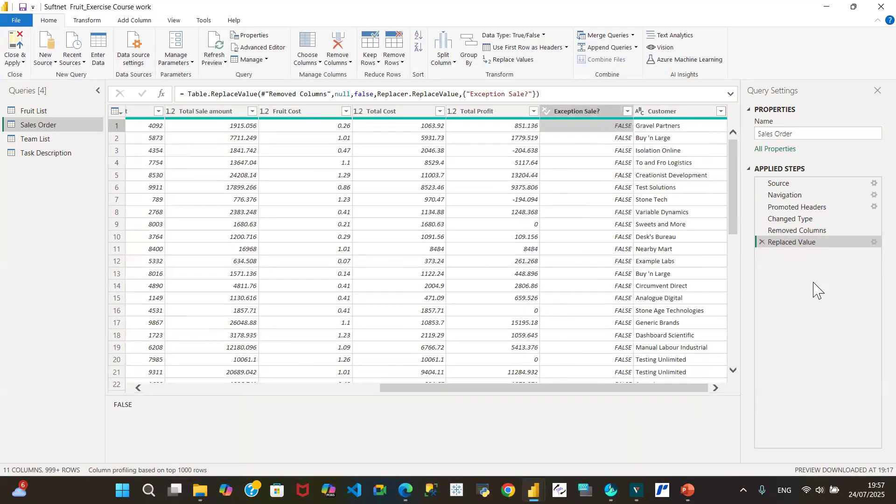
Step: Try to change the replacement value of the Replaced Value applied step to 0, and cancel the edit
{"action": "left_click", "coordinate": [868, 243]}
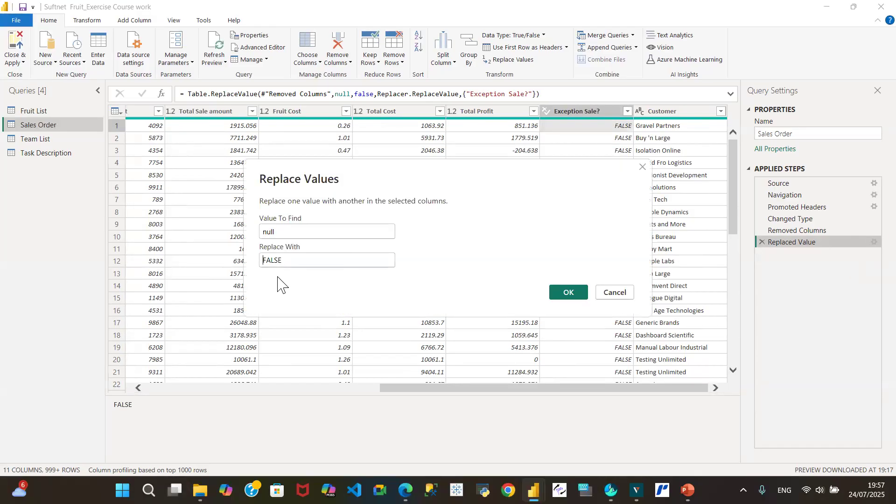
{"action": "left_click", "coordinate": [286, 260]}
{"action": "key", "text": "BackSpace"}
{"action": "key", "text": "BackSpace"}
{"action": "key", "text": "BackSpace"}
{"action": "key", "text": "BackSpace"}
{"action": "key", "text": "BackSpace"}
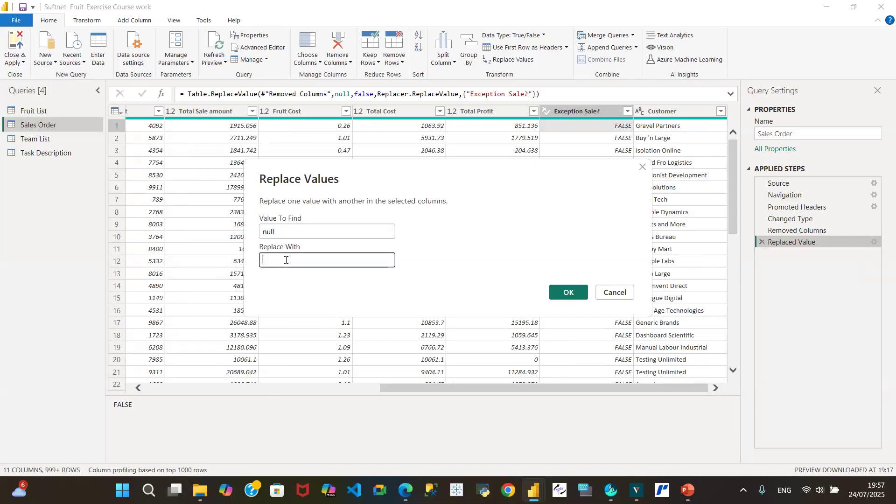
{"action": "type", "text": "0"}
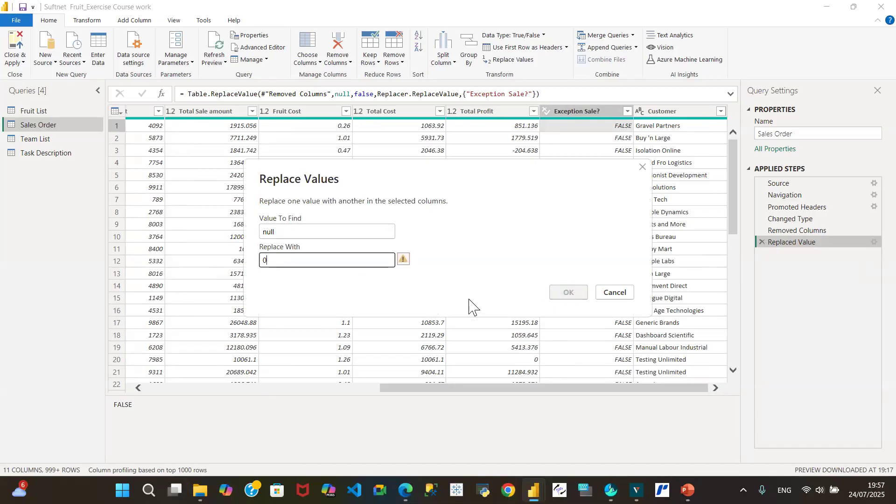
{"action": "left_click", "coordinate": [402, 261]}
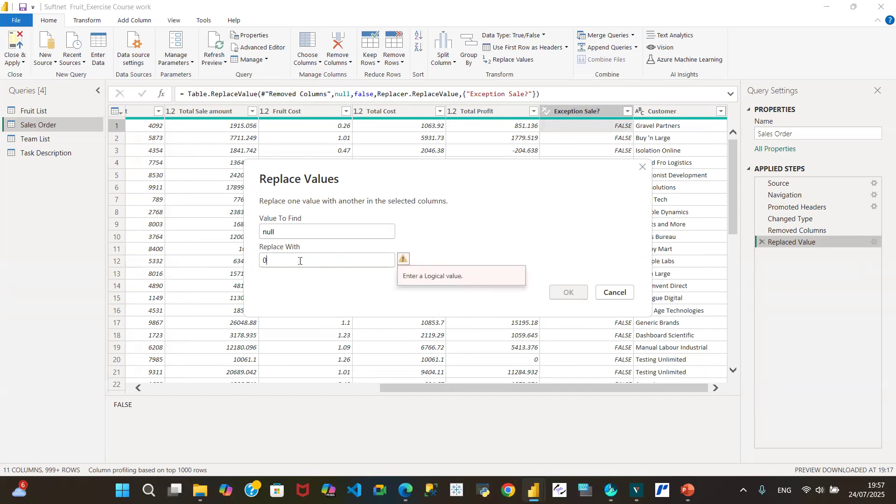
{"action": "left_click", "coordinate": [622, 297]}
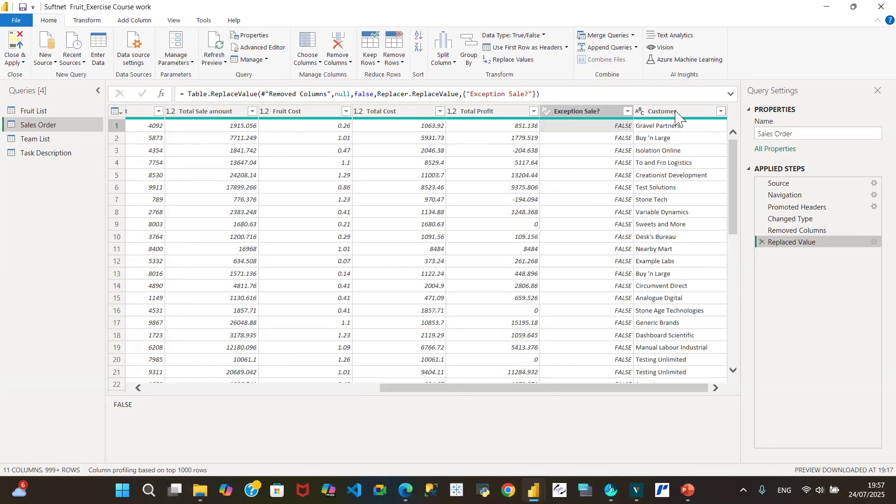
Step: Try to replace FALSE in the Exception Sale? column with 0 and with 1, and cancel the replacement
{"action": "left_click", "coordinate": [609, 140]}
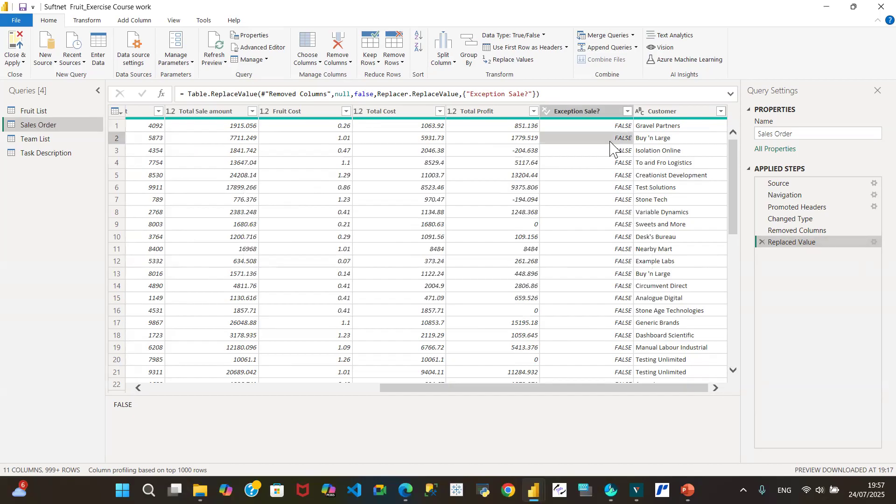
{"action": "left_click", "coordinate": [602, 126]}
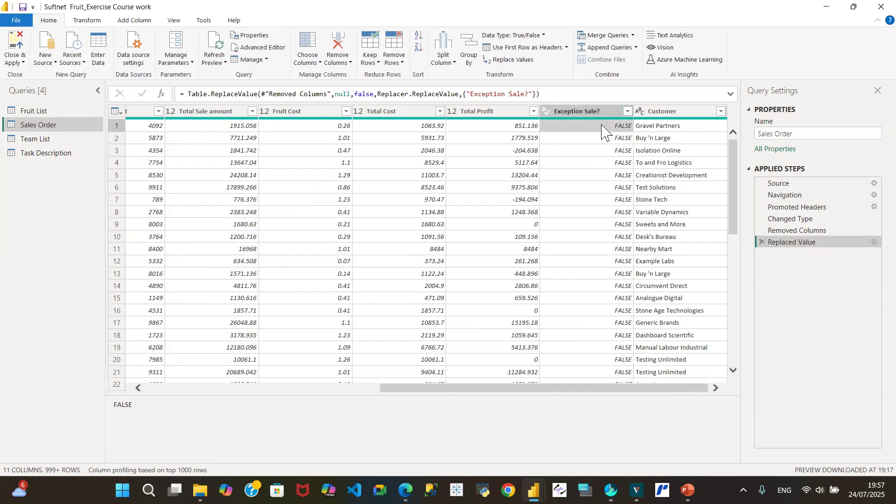
{"action": "right_click", "coordinate": [602, 128]}
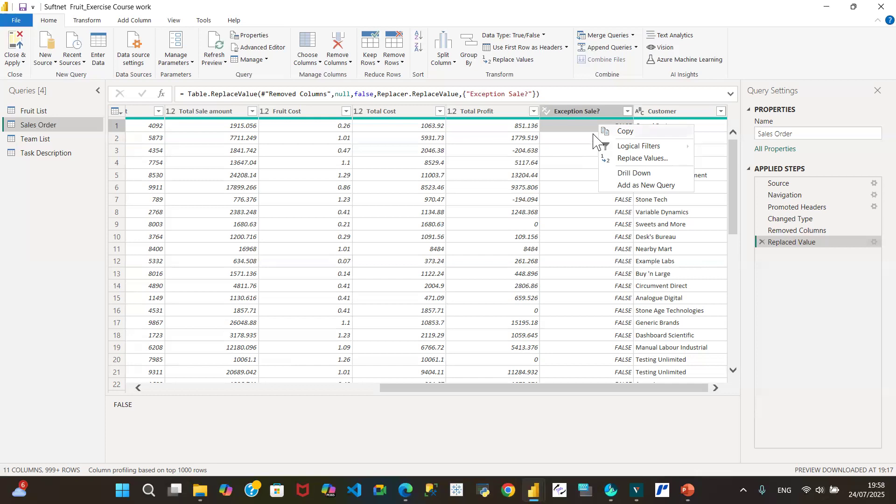
{"action": "left_click", "coordinate": [574, 129]}
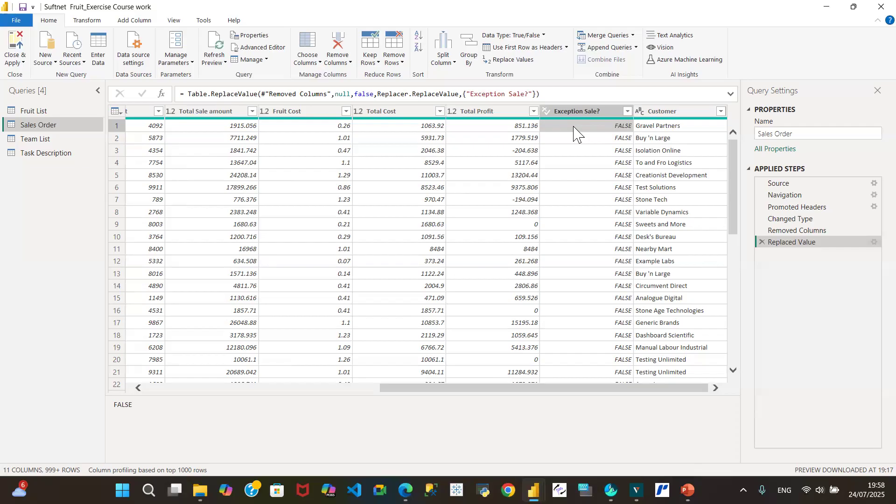
{"action": "right_click", "coordinate": [574, 133]}
{"action": "left_click", "coordinate": [602, 161]}
{"action": "type", "text": "0"}
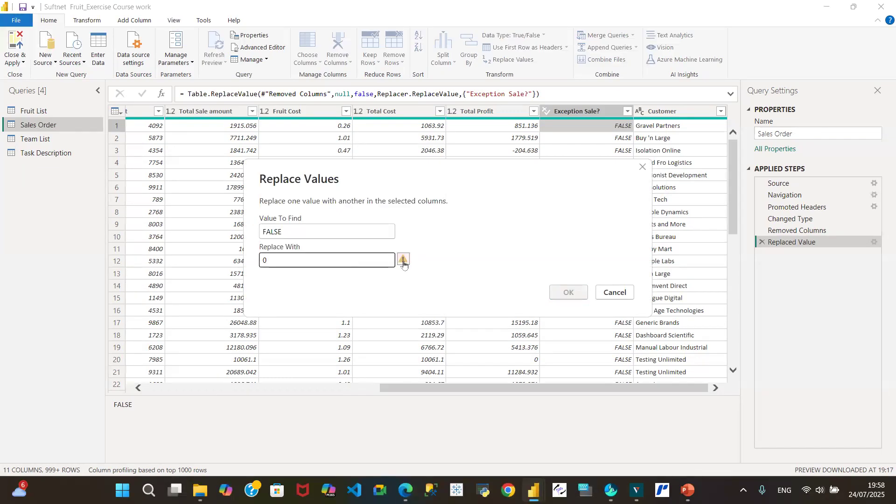
{"action": "key", "text": "BackSpace"}
{"action": "type", "text": "1"}
{"action": "left_click", "coordinate": [403, 264]}
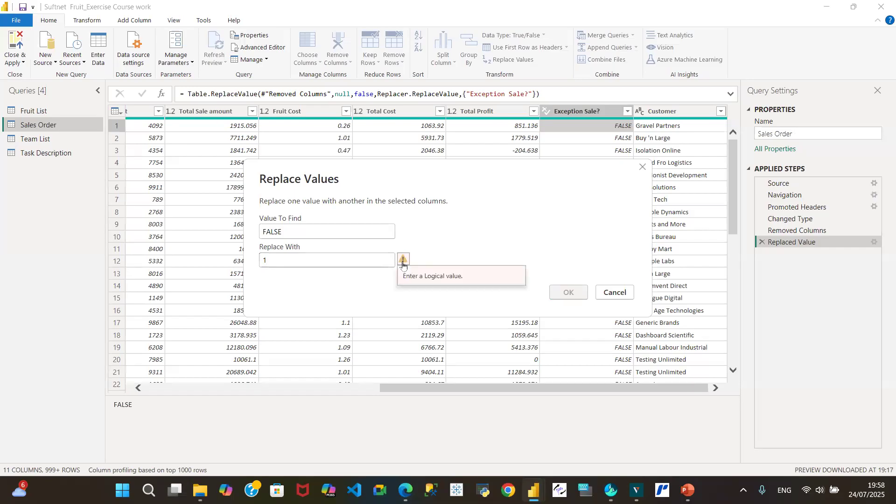
{"action": "left_click", "coordinate": [613, 293]}
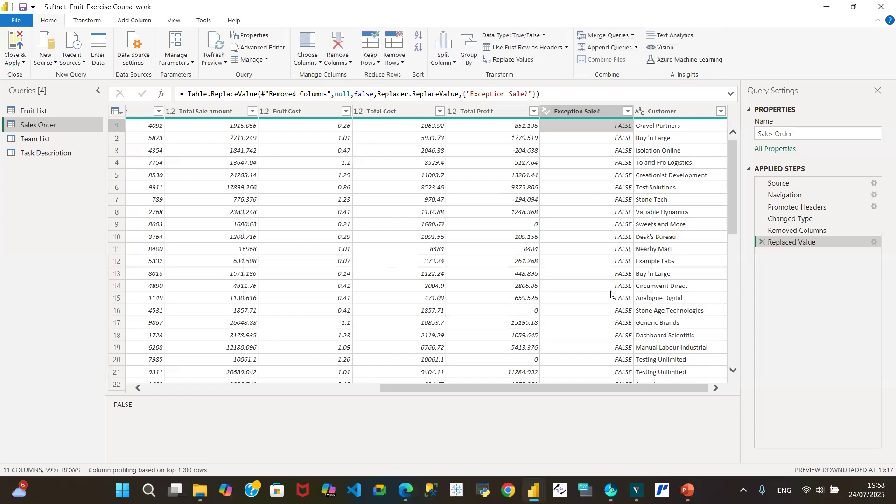
Step: Change the data type of the Exception Sale? column to Text and select its first value
{"action": "left_click", "coordinate": [546, 112]}
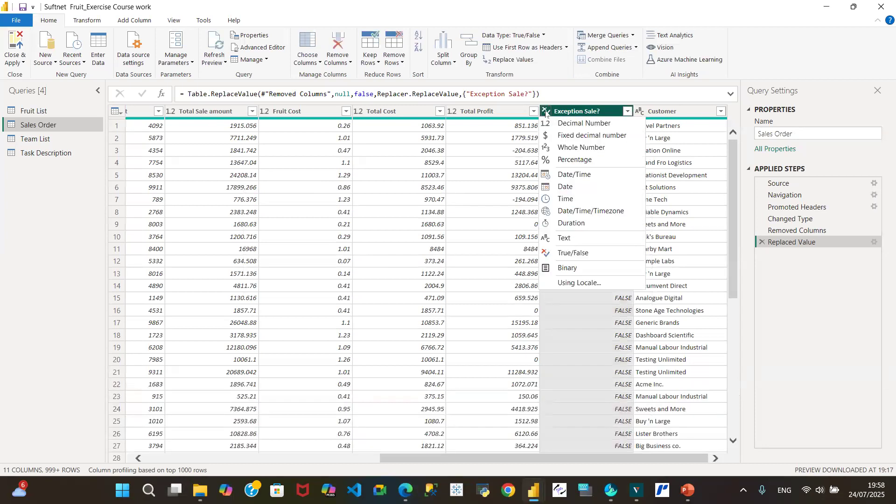
{"action": "left_click", "coordinate": [580, 240]}
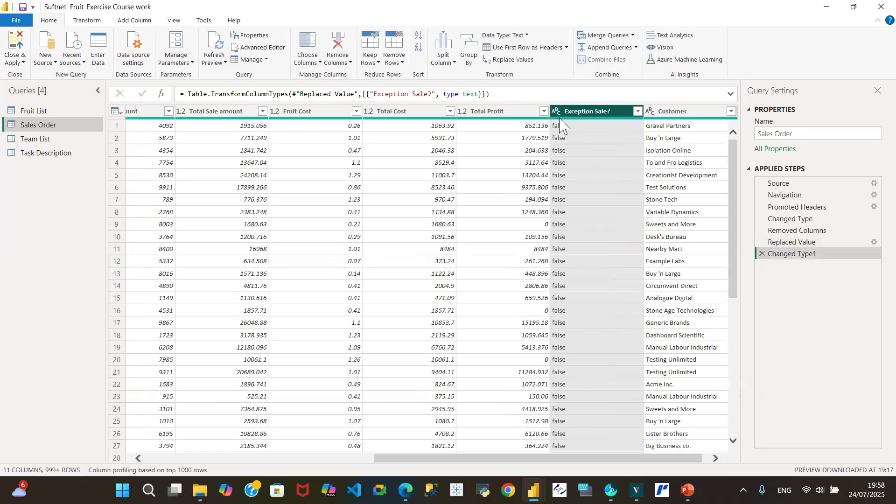
{"action": "left_click", "coordinate": [566, 126]}
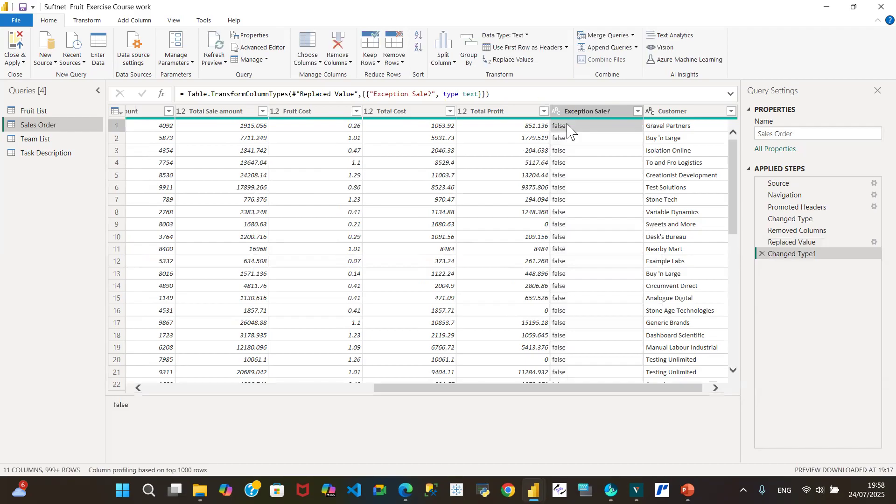
Step: Replace the value false with 0 in the Exception Sale? column and check the replacement settings without changing them
{"action": "right_click", "coordinate": [567, 126]}
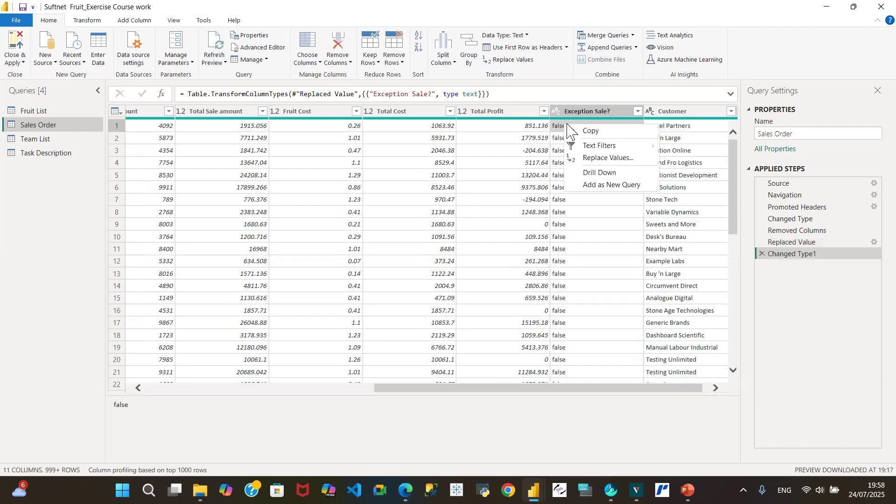
{"action": "left_click", "coordinate": [604, 159]}
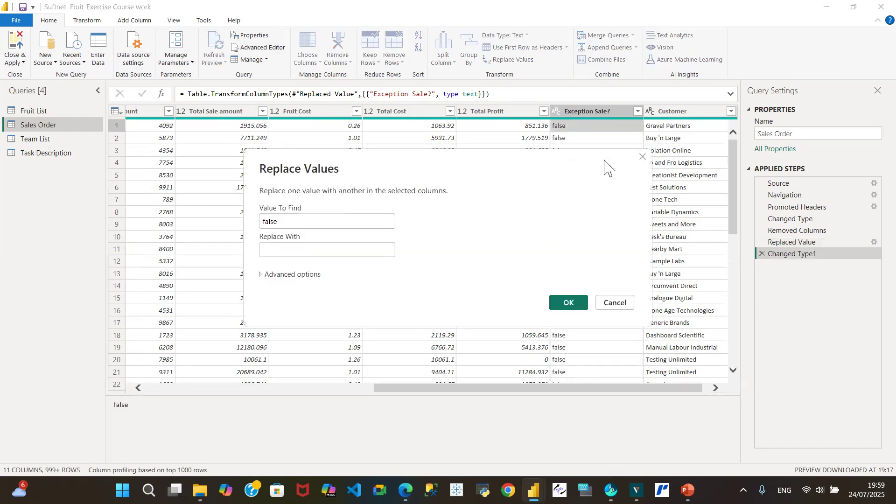
{"action": "type", "text": "0"}
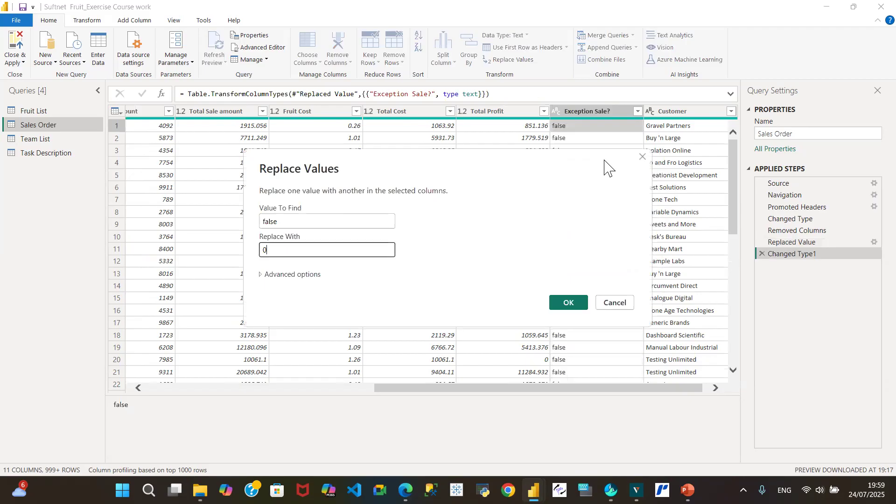
{"action": "left_click", "coordinate": [567, 301]}
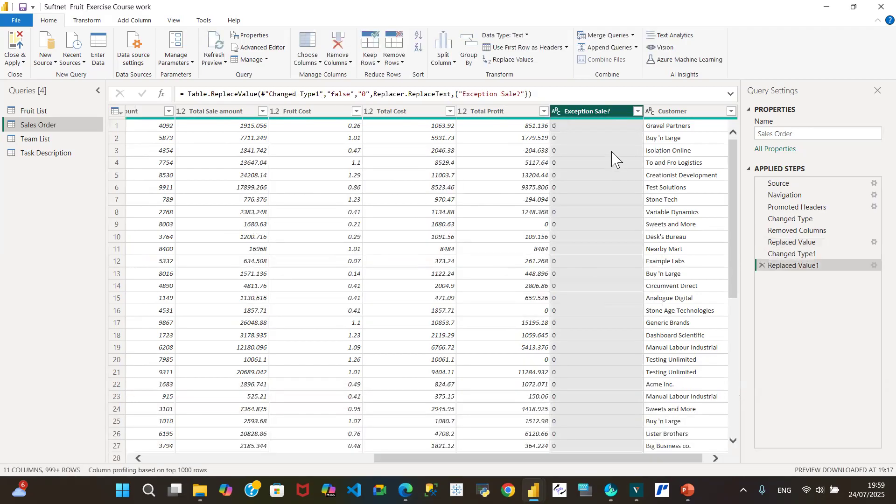
{"action": "left_click_drag", "start_coordinate": [734, 213], "coordinate": [699, 98]}
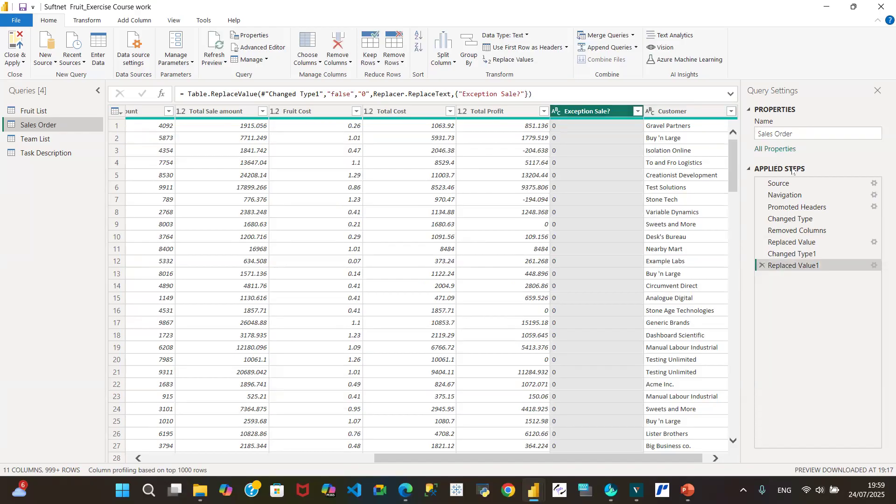
{"action": "left_click", "coordinate": [868, 267]}
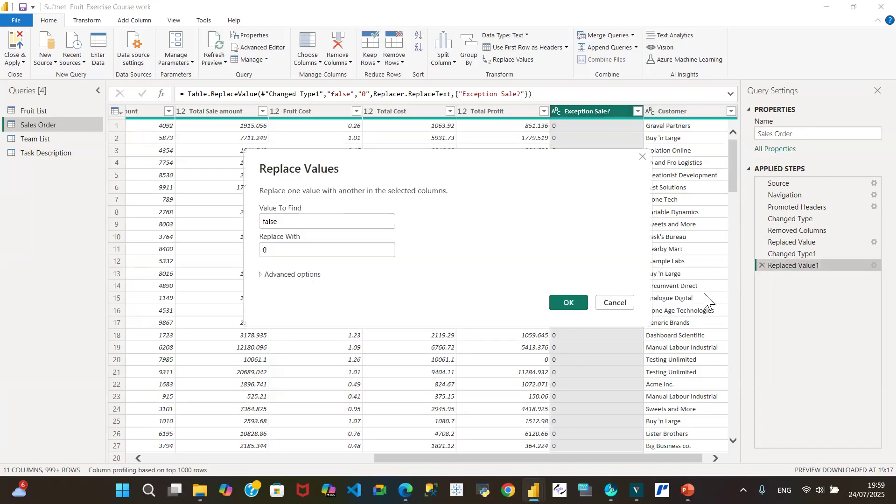
{"action": "left_click", "coordinate": [629, 304]}
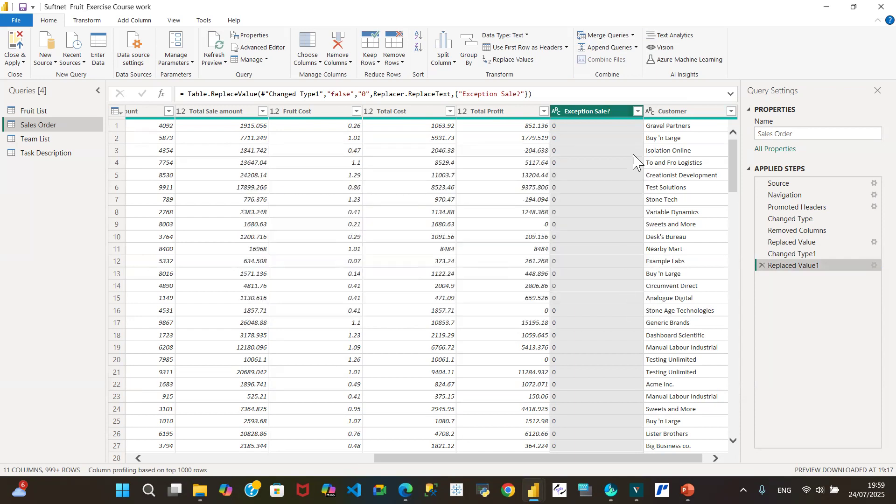
Step: Replace the value true with 1 in the Exception Sale? column
{"action": "right_click", "coordinate": [591, 117]}
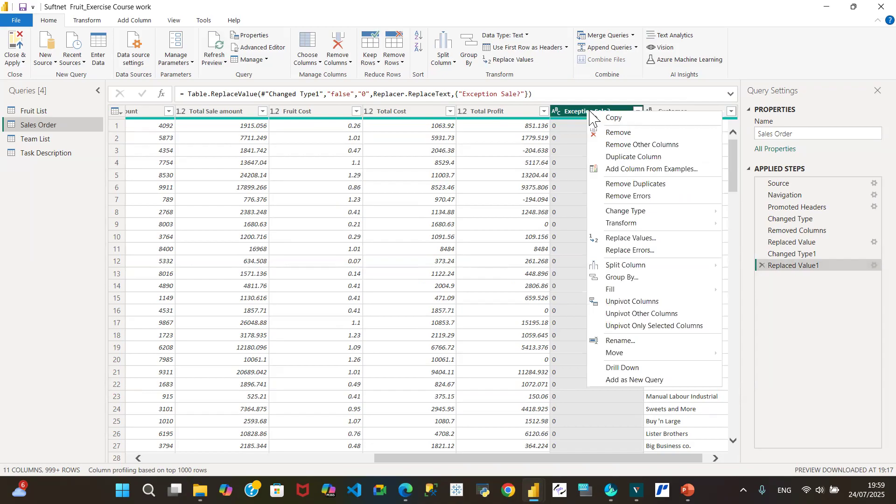
{"action": "left_click", "coordinate": [627, 238]}
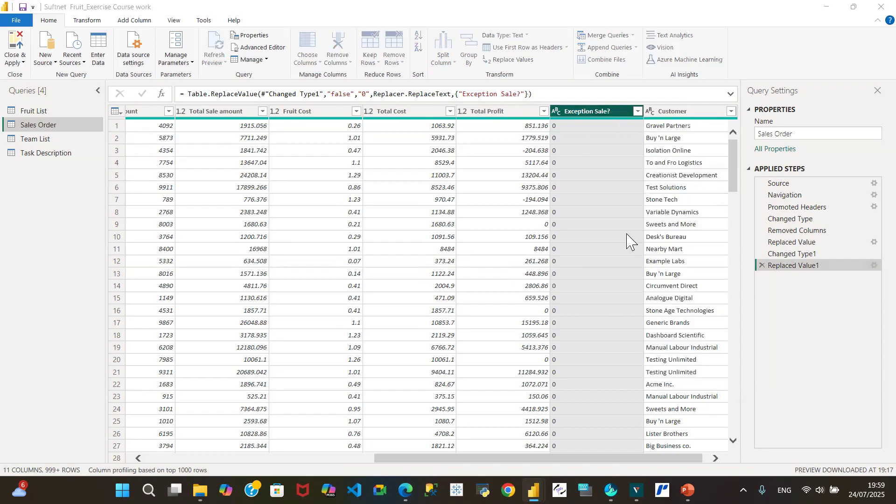
{"action": "type", "text": "true"}
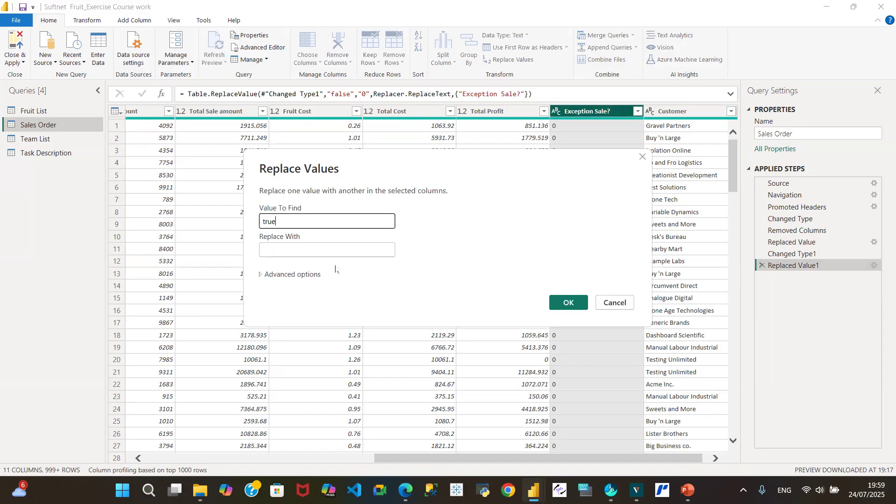
{"action": "left_click", "coordinate": [328, 254]}
{"action": "type", "text": "1"}
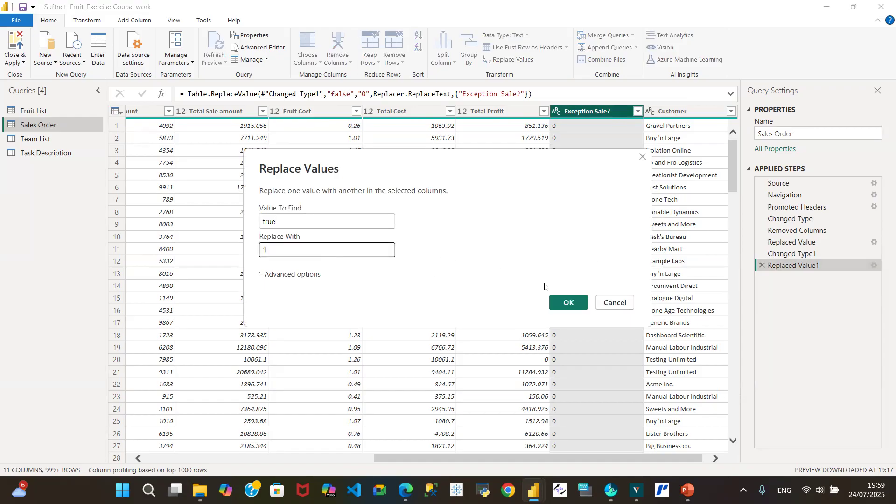
{"action": "left_click", "coordinate": [569, 302]}
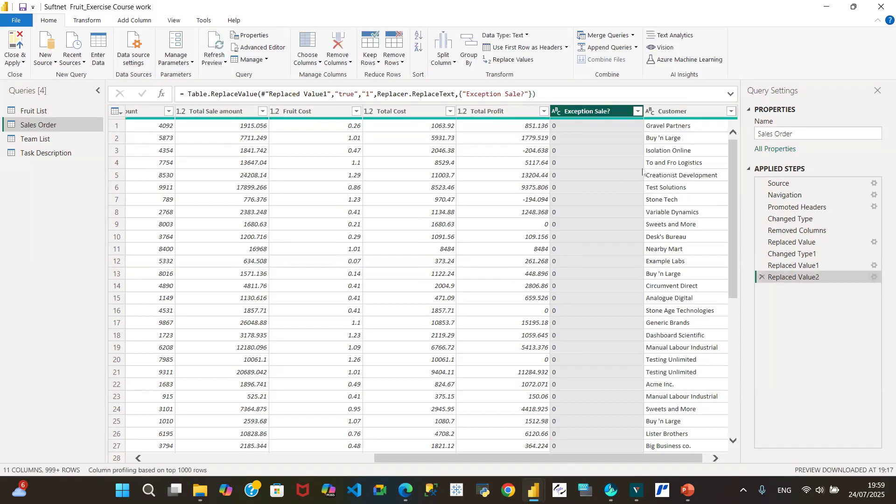
Step: Examine the distinct values of the Exception Sale? column and compare its contents across the applied steps from Replaced Value to Replaced Value2
{"action": "left_click", "coordinate": [638, 111]}
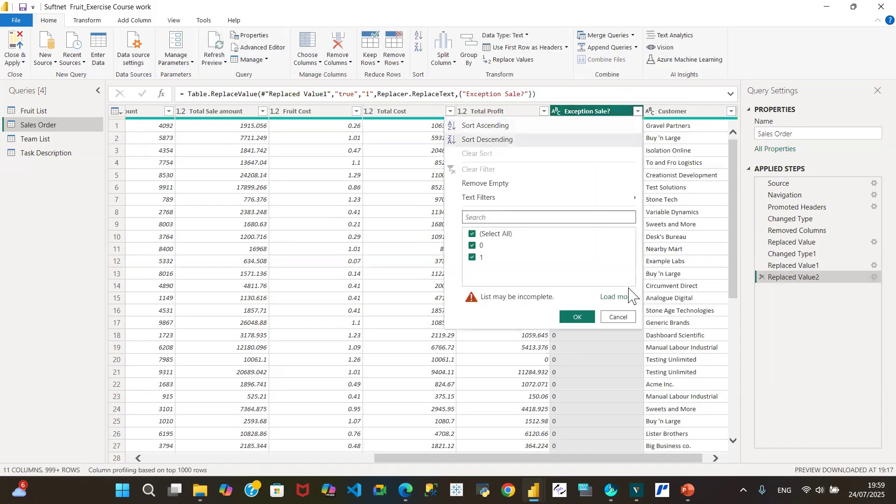
{"action": "left_click", "coordinate": [619, 297]}
{"action": "left_click", "coordinate": [618, 299]}
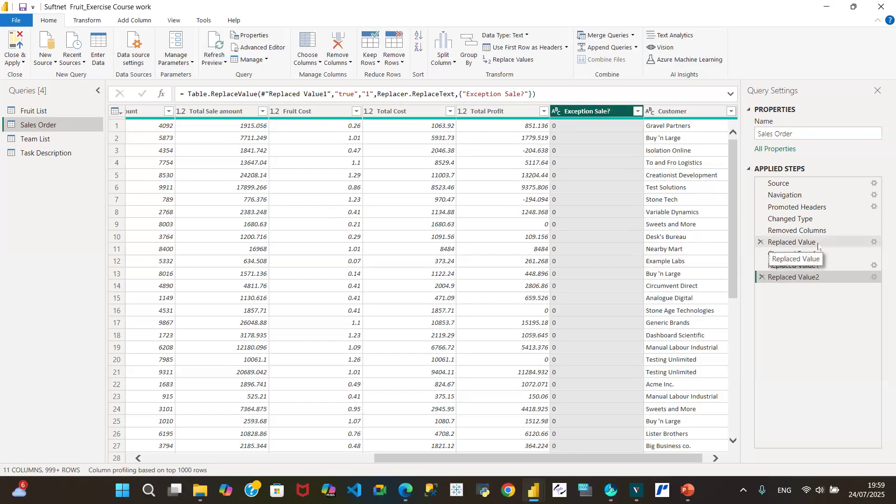
{"action": "left_click", "coordinate": [818, 246]}
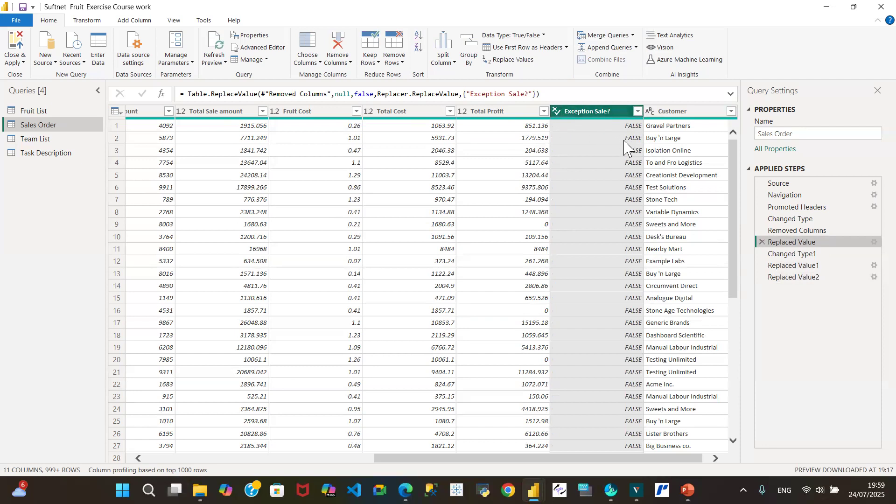
{"action": "left_click", "coordinate": [794, 255]}
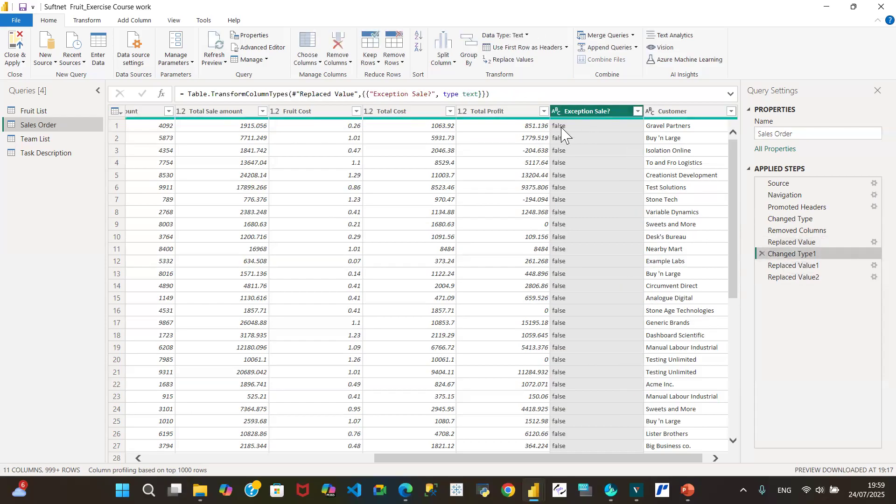
{"action": "left_click", "coordinate": [798, 267]}
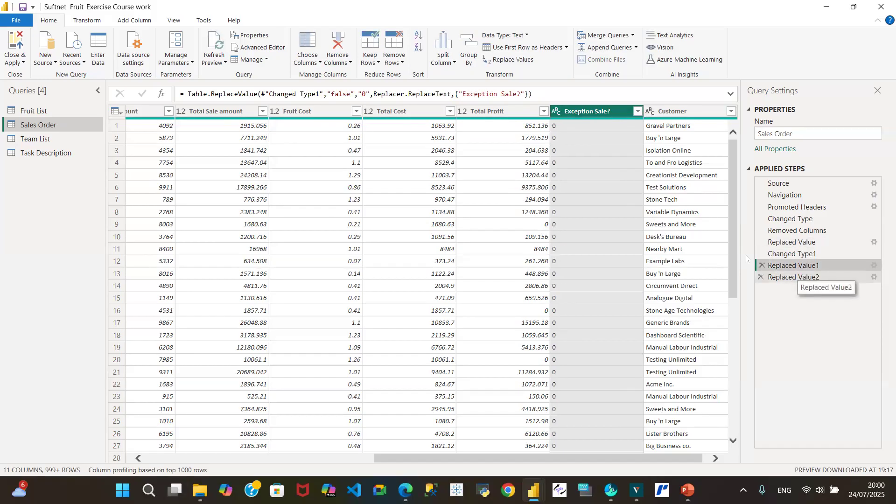
{"action": "left_click", "coordinate": [638, 111]}
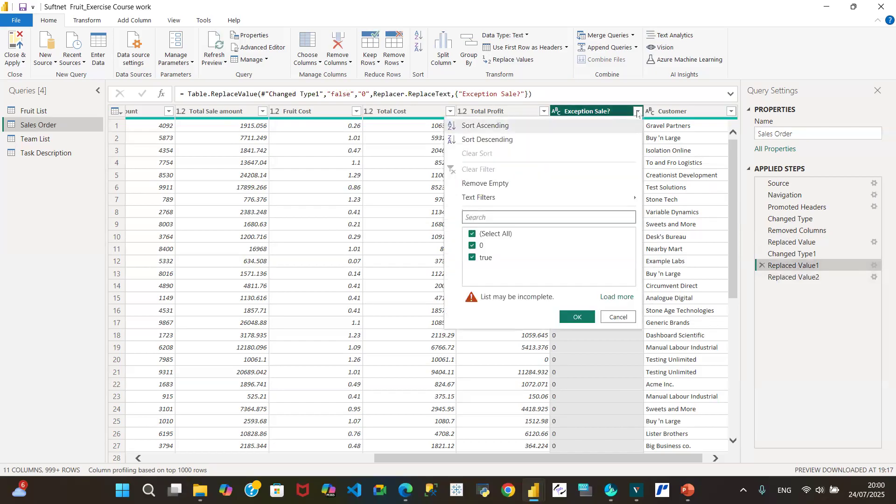
{"action": "left_click", "coordinate": [619, 317]}
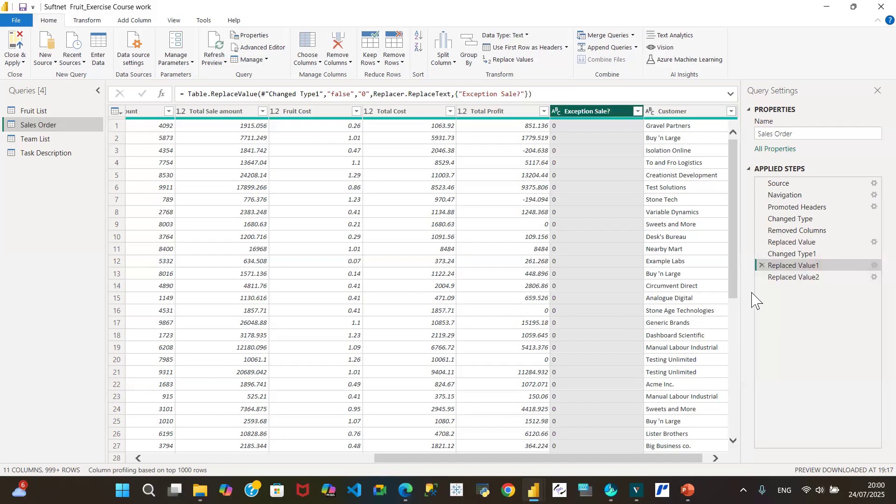
{"action": "left_click", "coordinate": [793, 279]}
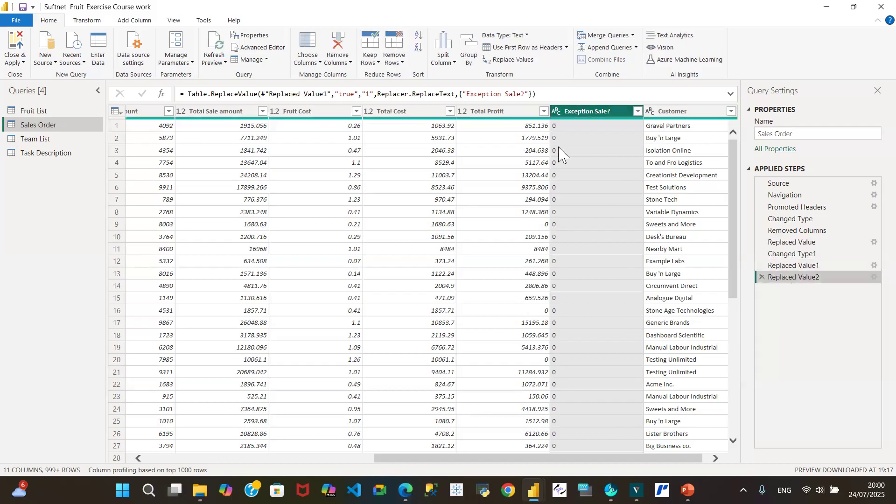
Step: Change the data type of the Exception Sale? column to Whole Number, check its distinct values, and apply the query changes to the report
{"action": "left_click", "coordinate": [555, 113]}
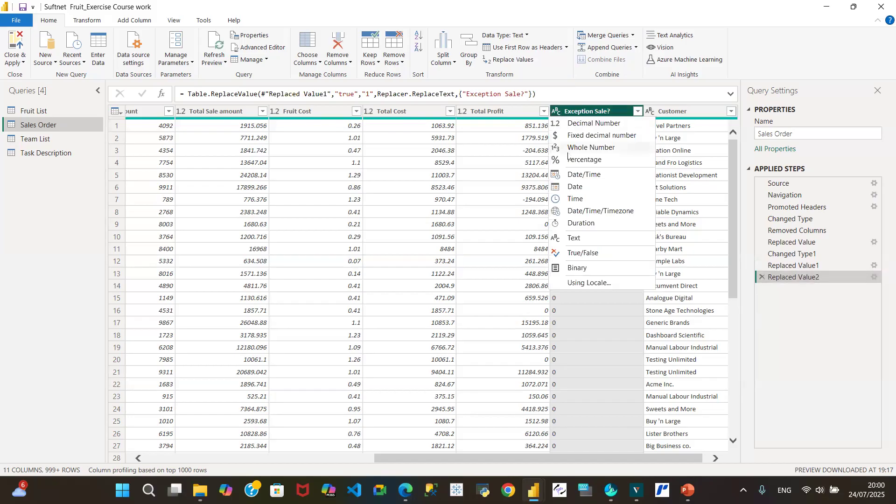
{"action": "left_click", "coordinate": [609, 149]}
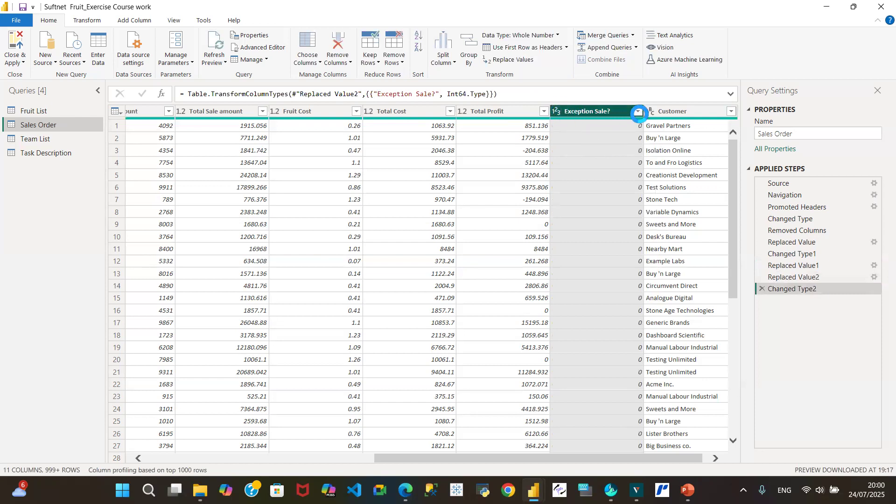
{"action": "left_click", "coordinate": [638, 112]}
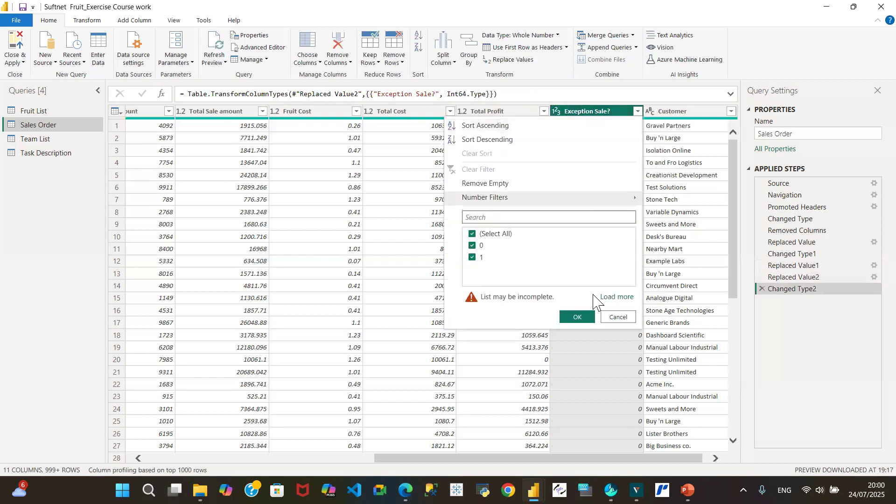
{"action": "left_click", "coordinate": [615, 297]}
{"action": "left_click", "coordinate": [619, 299]}
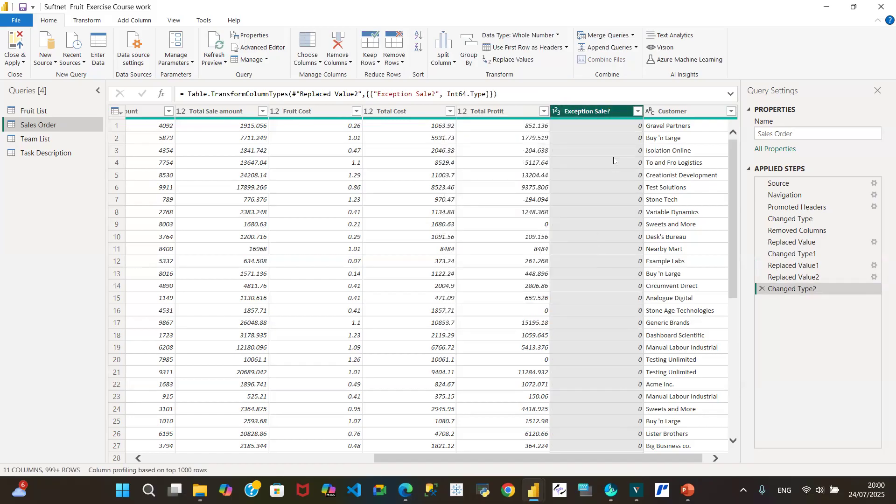
{"action": "left_click", "coordinate": [23, 63]}
{"action": "left_click", "coordinate": [45, 75]}
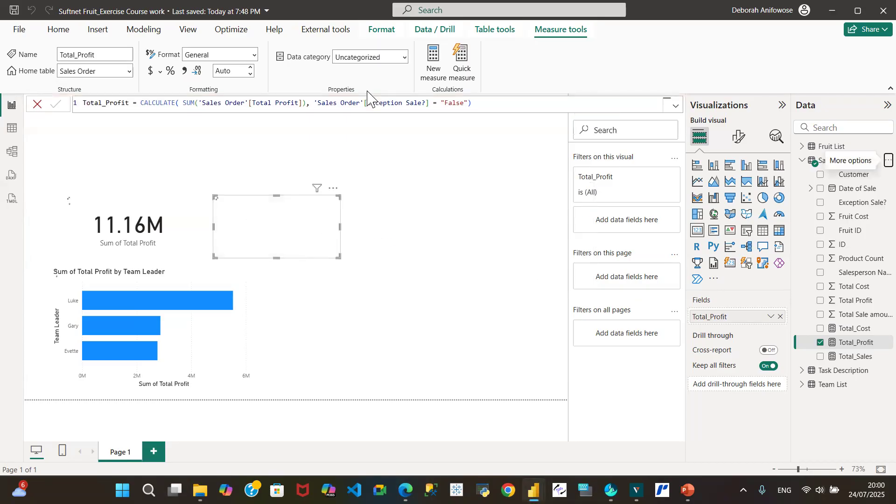
Step: Change the Total_Profit measure's filter condition to 'Sales Order'[Exception Sale?] = 0 and commit the formula
{"action": "left_click", "coordinate": [467, 106]}
{"action": "key", "text": "BackSpace"}
{"action": "key", "text": "BackSpace"}
{"action": "key", "text": "BackSpace"}
{"action": "key", "text": "BackSpace"}
{"action": "key", "text": "BackSpace"}
{"action": "key", "text": "BackSpace"}
{"action": "key", "text": "BackSpace"}
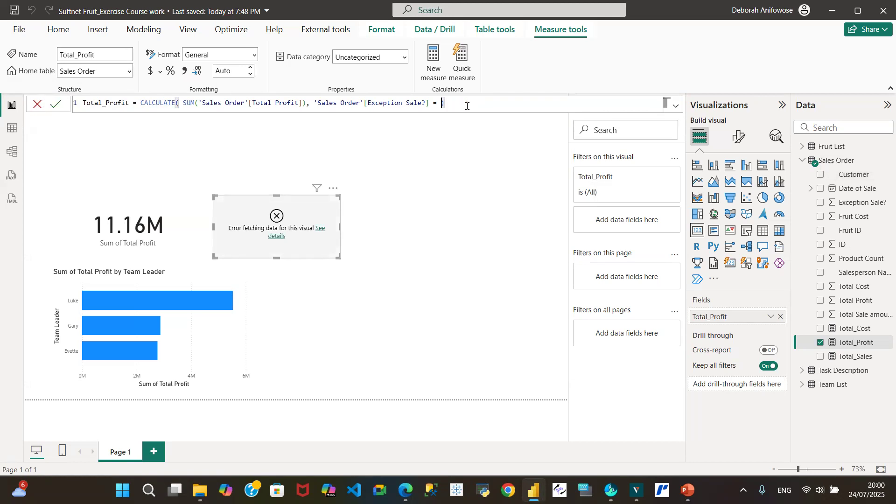
{"action": "type", "text": "0"}
{"action": "left_click", "coordinate": [57, 105]}
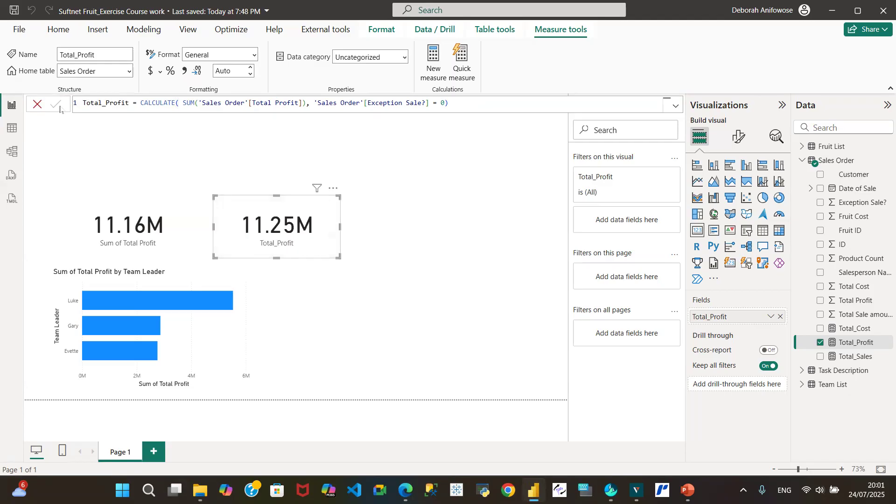
Step: Move the Total_Profit card away from the Sum of Total Profit card, widen the latter, and align their upper edges
{"action": "left_click_drag", "start_coordinate": [247, 215], "coordinate": [307, 224]}
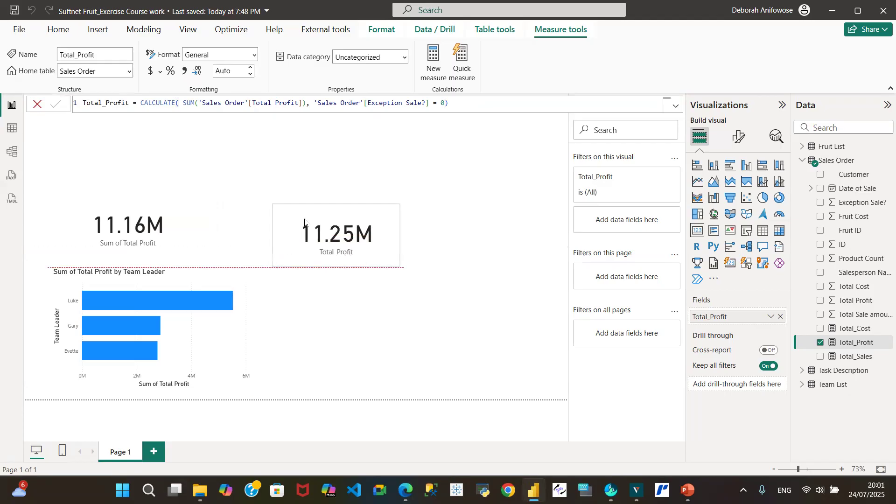
{"action": "left_click", "coordinate": [129, 208]}
{"action": "left_click_drag", "start_coordinate": [193, 228], "coordinate": [239, 232]}
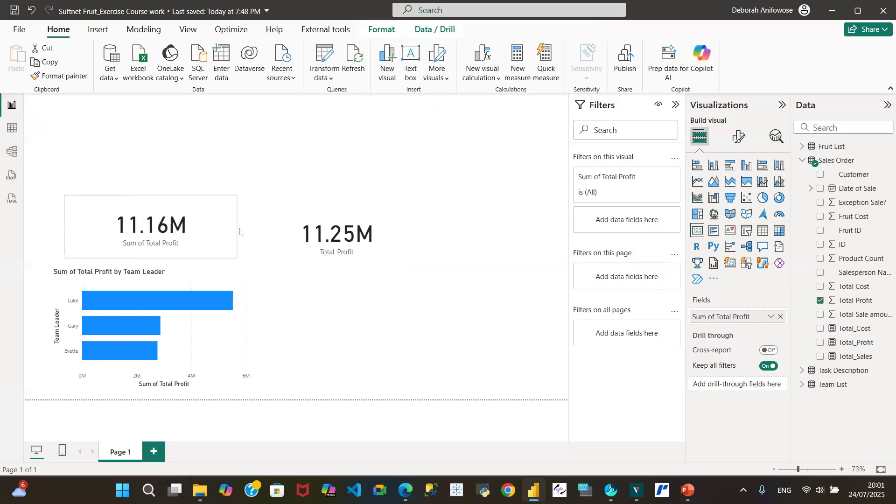
{"action": "left_click", "coordinate": [332, 208], "text": "ctrl"}
{"action": "left_click", "coordinate": [331, 209]}
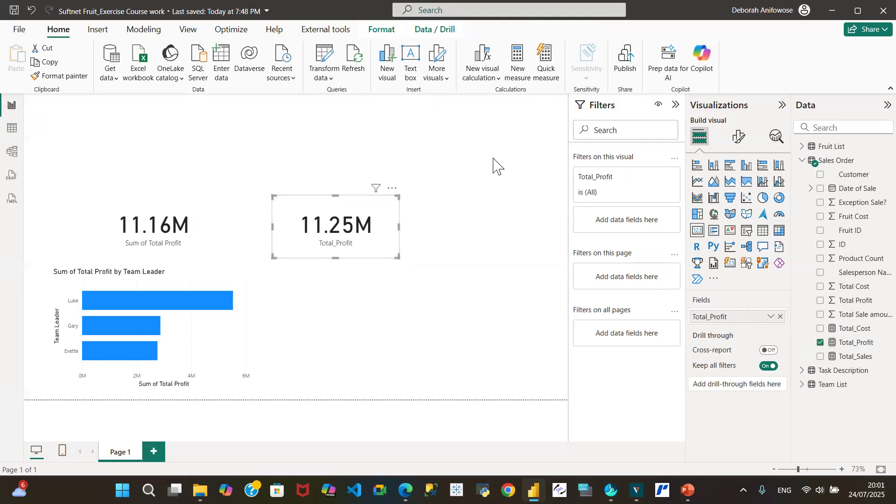
Step: Review the Total_Profit measure's formula and compare the Sum of Total Profit card with the Total_Profit card
{"action": "left_click", "coordinate": [853, 346]}
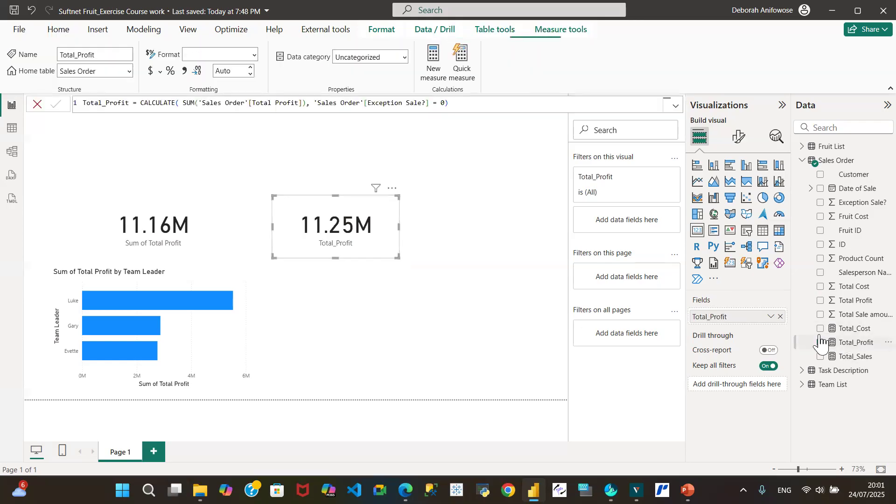
{"action": "left_click", "coordinate": [166, 210]}
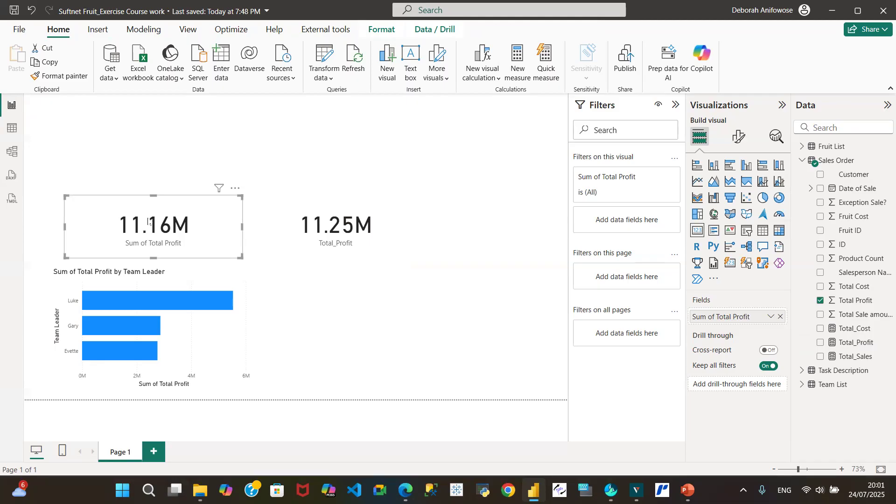
{"action": "left_click", "coordinate": [325, 213]}
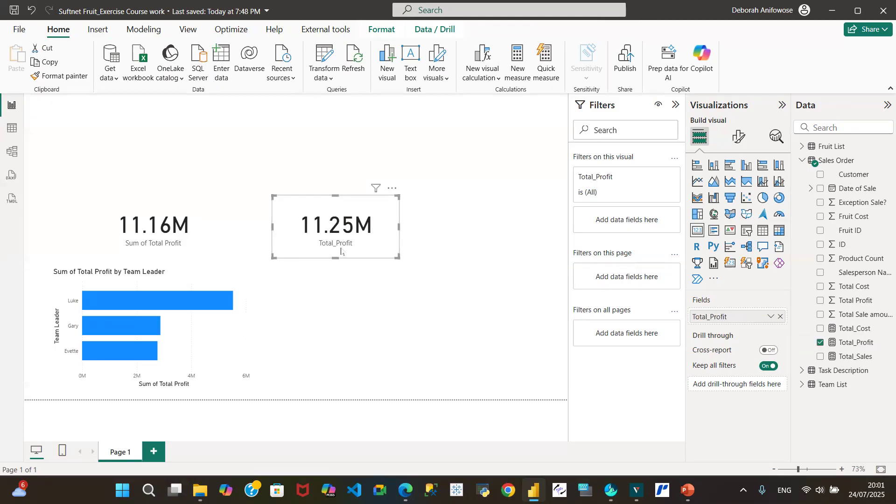
{"action": "left_click", "coordinate": [127, 220]}
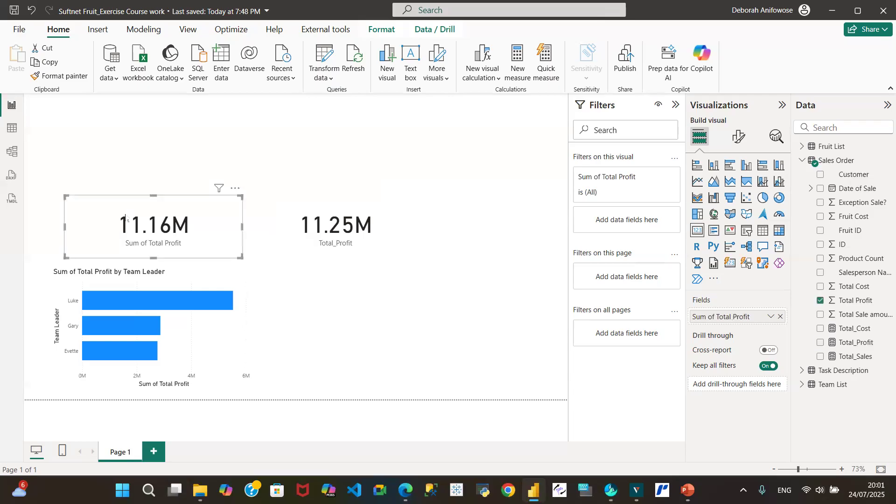
{"action": "left_click", "coordinate": [301, 205]}
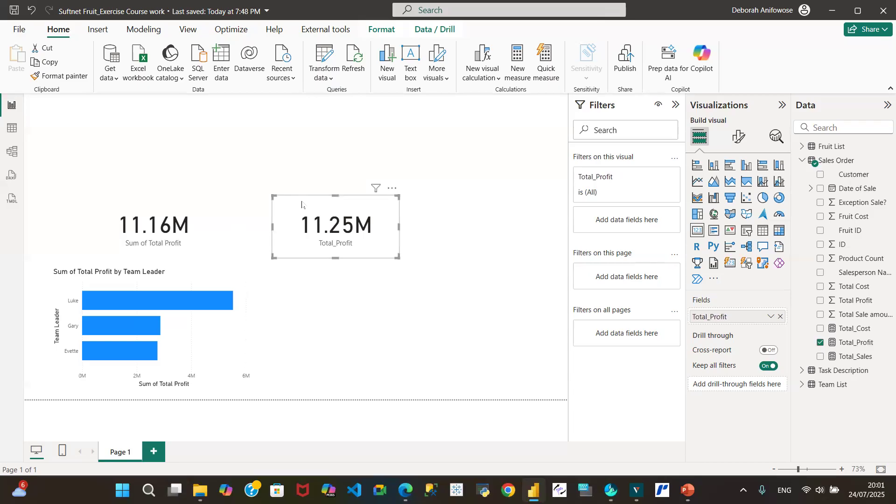
Step: Review the formulas of the Total_Sales, Total_Cost and Total_Profit measures in the Sales Order table
{"action": "left_click", "coordinate": [803, 161]}
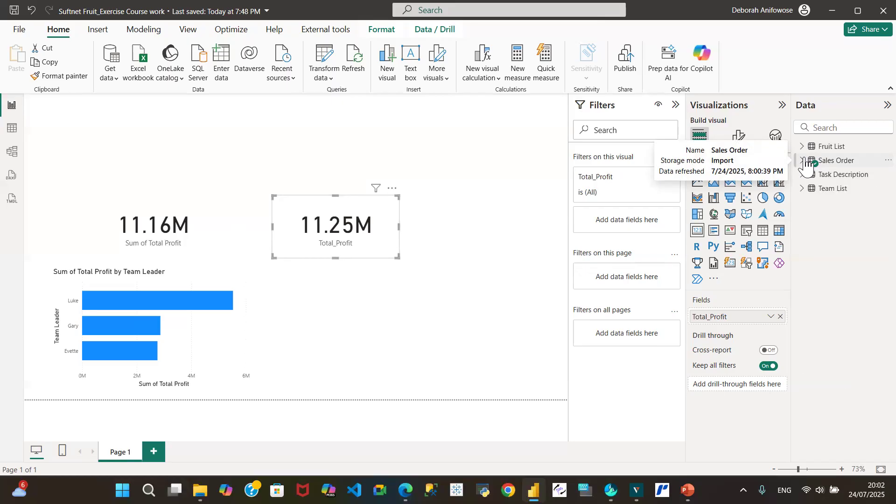
{"action": "left_click", "coordinate": [803, 161]}
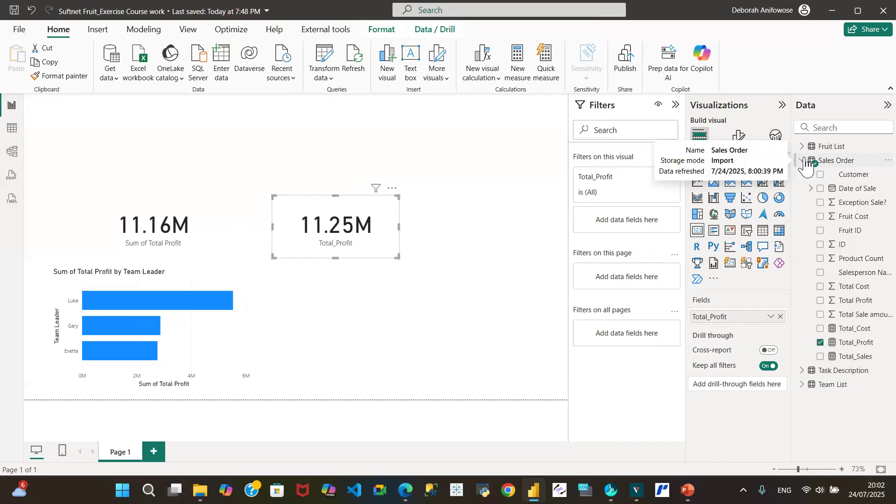
{"action": "left_click", "coordinate": [854, 357]}
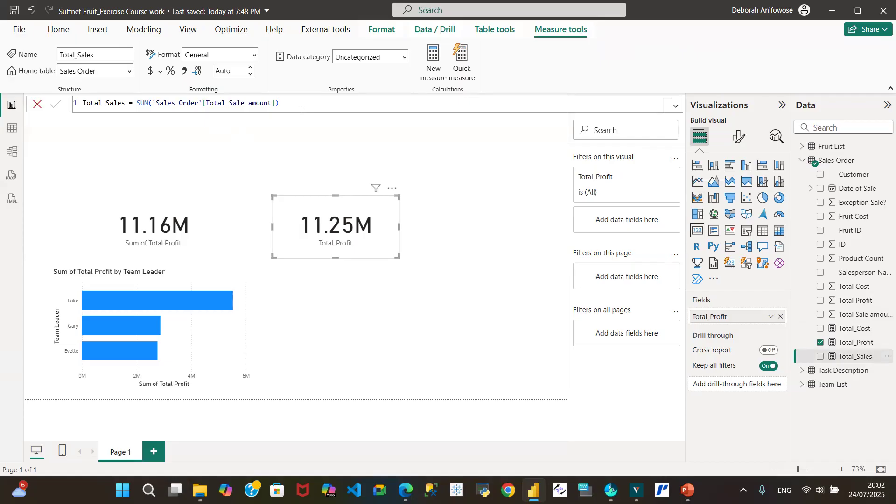
{"action": "left_click", "coordinate": [857, 331]}
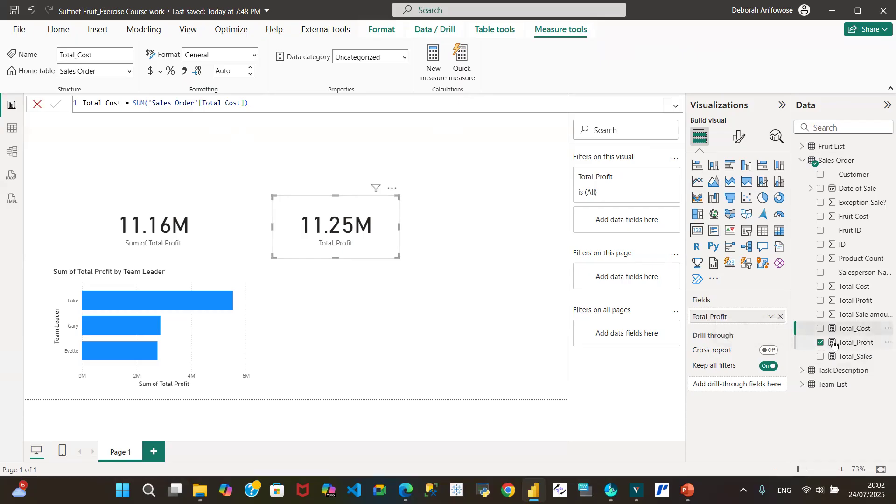
{"action": "left_click", "coordinate": [862, 346]}
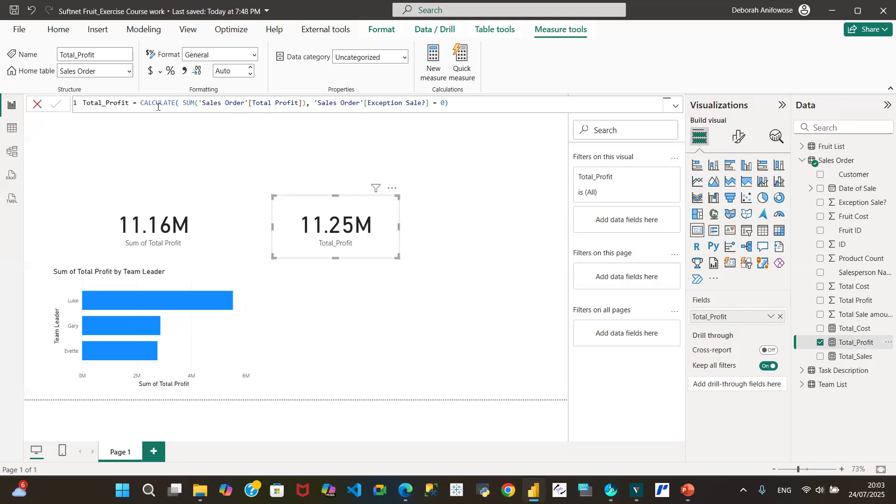
{"action": "double_click", "coordinate": [157, 106]}
{"action": "left_click", "coordinate": [461, 107]}
Step: Replace the Total Profit column with the Total_Profit measure on the X-axis of the Team Leader bar chart
{"action": "left_click", "coordinate": [126, 287]}
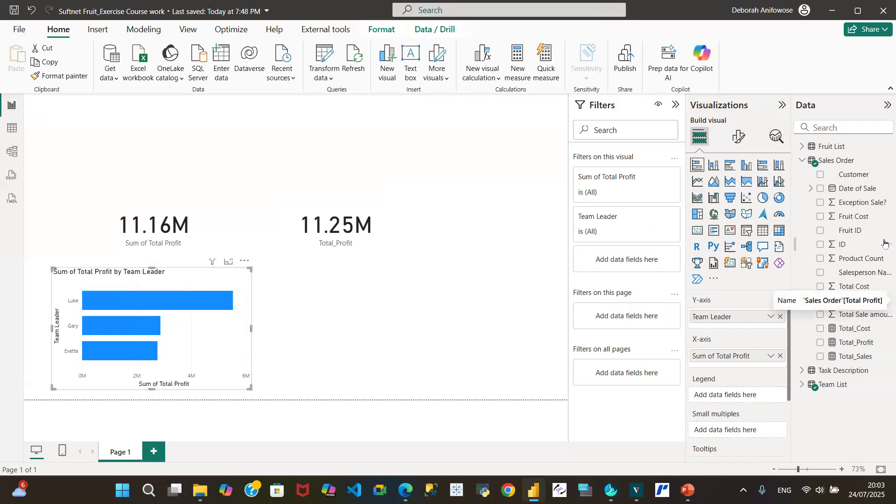
{"action": "left_click", "coordinate": [820, 301]}
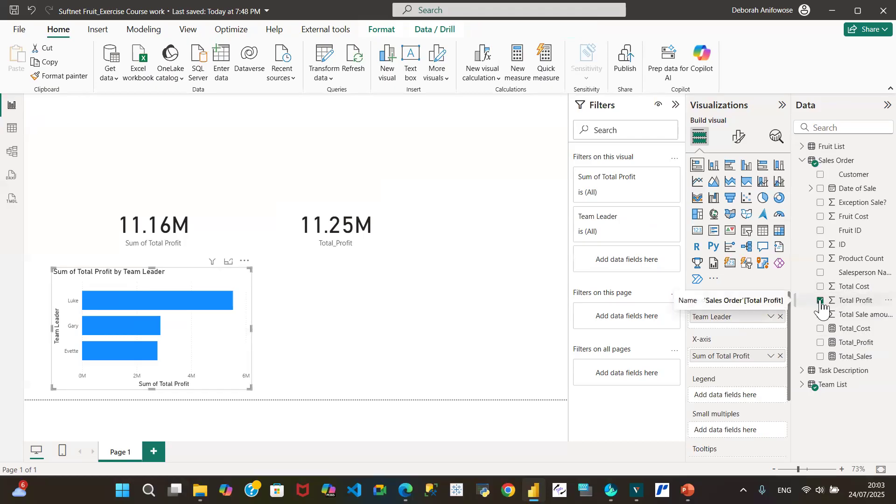
{"action": "left_click", "coordinate": [821, 301]}
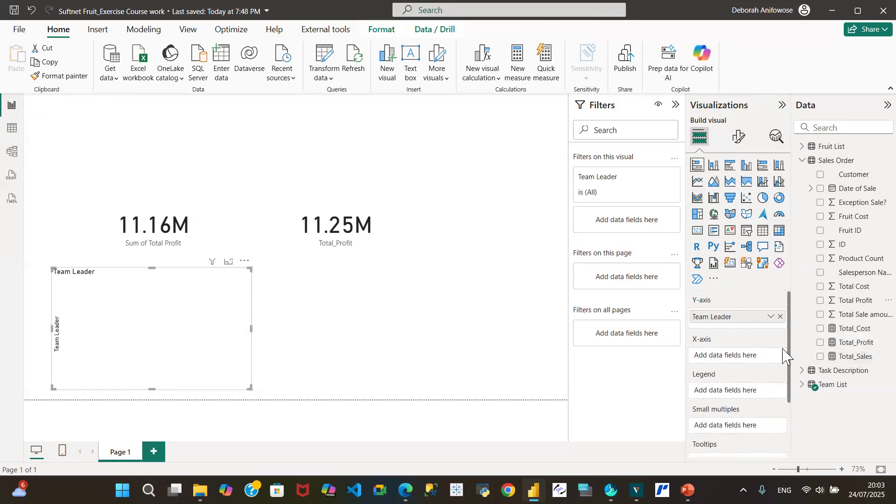
{"action": "left_click", "coordinate": [820, 344]}
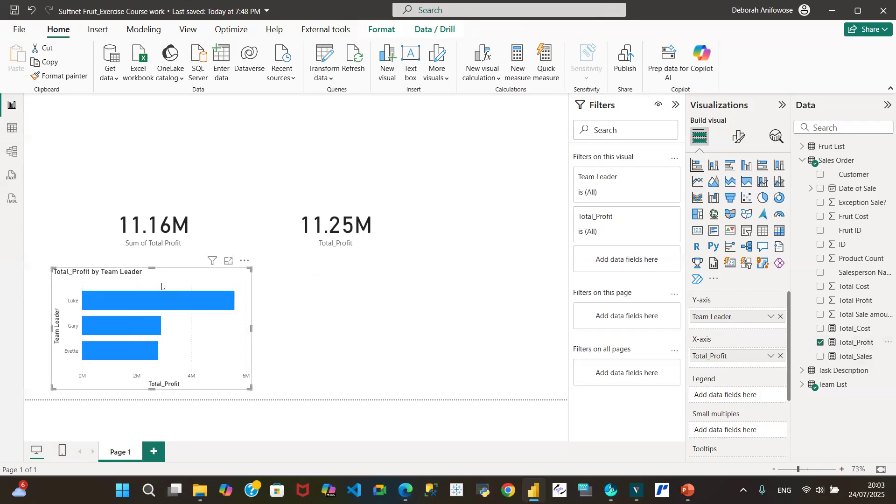
Step: Move the Sum of Total Profit and Total_Profit cards up the page and extend the Team Leader bar chart upward
{"action": "left_click_drag", "start_coordinate": [165, 218], "coordinate": [156, 145]}
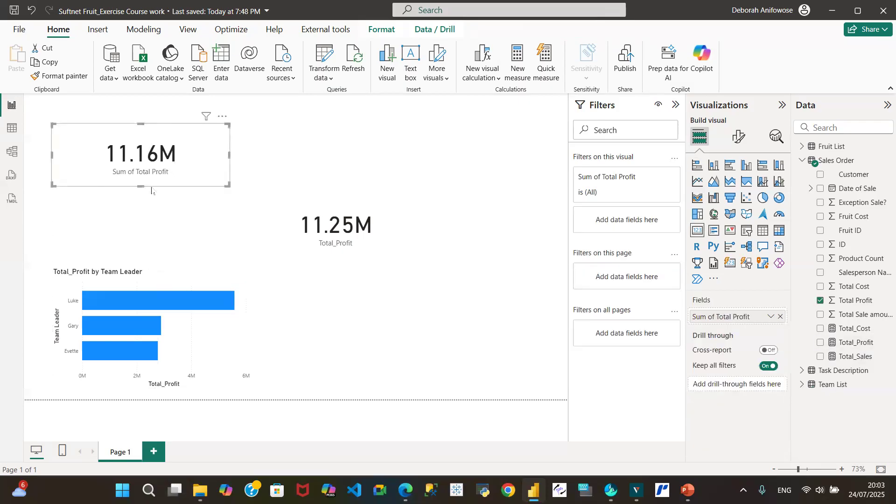
{"action": "left_click", "coordinate": [156, 280]}
{"action": "left_click_drag", "start_coordinate": [153, 268], "coordinate": [156, 211]}
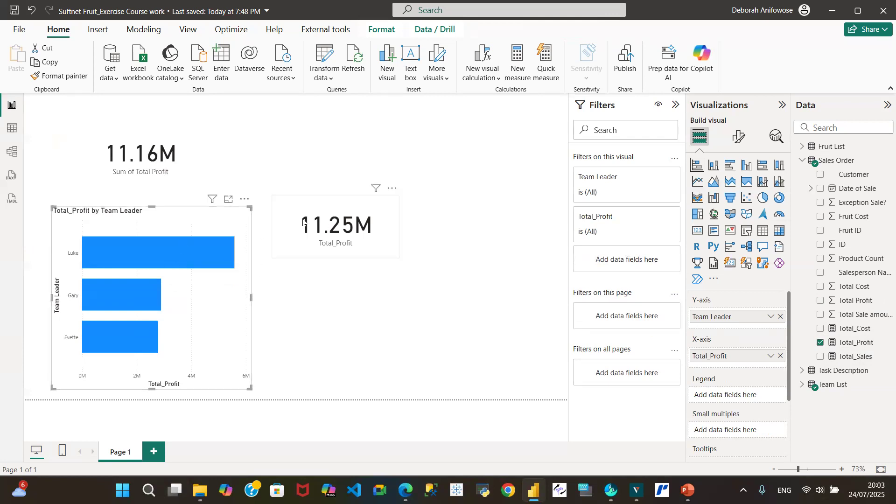
{"action": "left_click_drag", "start_coordinate": [291, 202], "coordinate": [225, 130]}
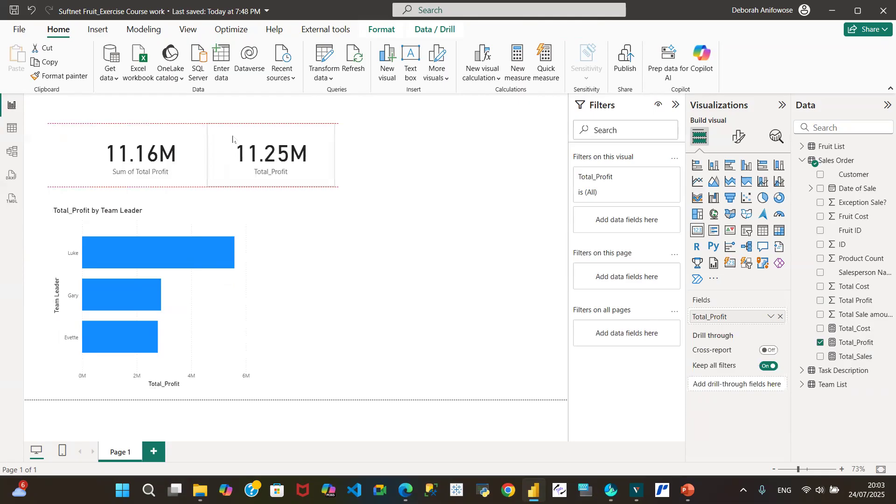
Step: Remove the Sum of Total Profit card and move the Total_Profit card to the upper edge of the report page
{"action": "left_click", "coordinate": [156, 139]}
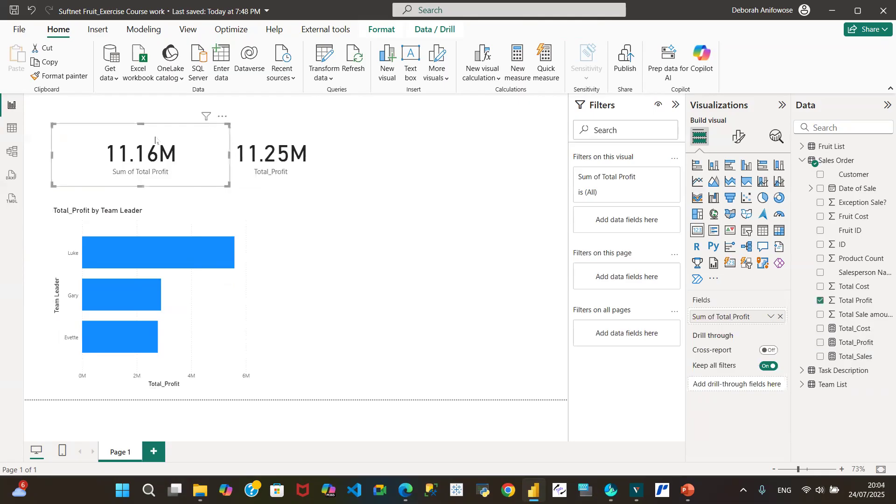
{"action": "left_click", "coordinate": [222, 119]}
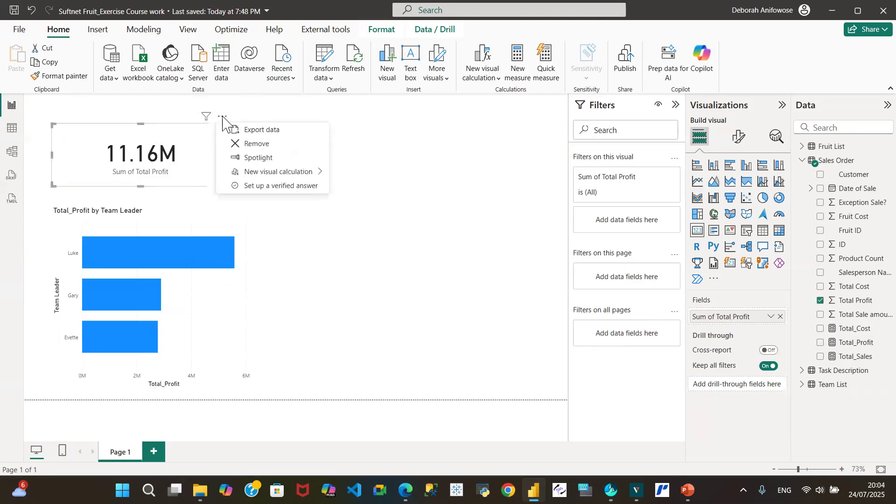
{"action": "left_click", "coordinate": [274, 144]}
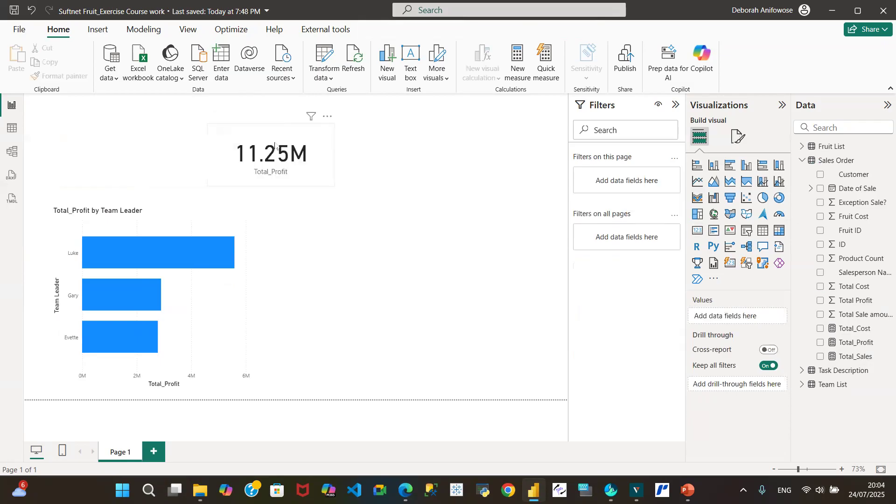
{"action": "mouse_move", "coordinate": [223, 136]}
{"action": "left_mouse_down"}
{"action": "mouse_move", "coordinate": [103, 116]}
{"action": "mouse_move", "coordinate": [222, 124]}
{"action": "left_mouse_up"}
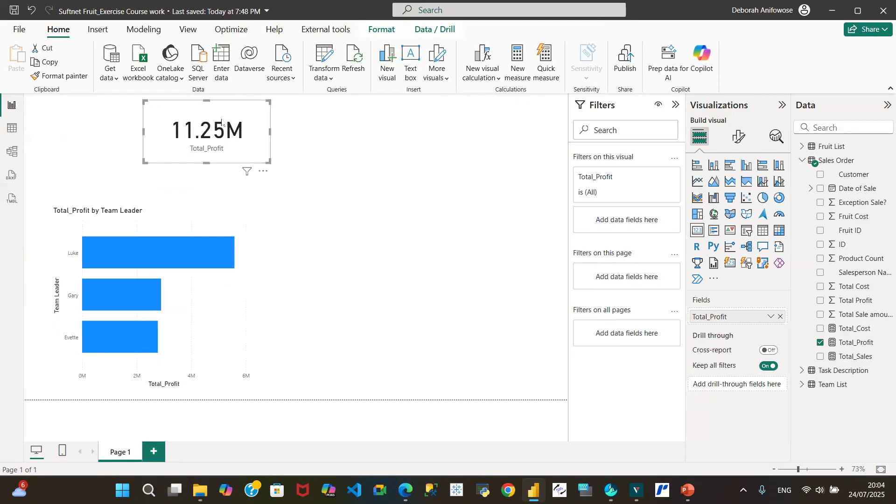
Step: Add a new card visual showing the Total_Sales measure
{"action": "left_click", "coordinate": [392, 122]}
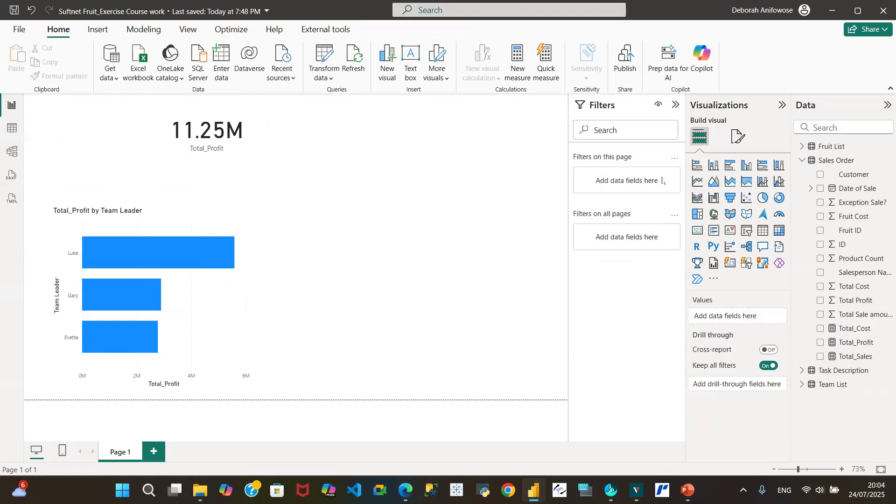
{"action": "left_click", "coordinate": [699, 231]}
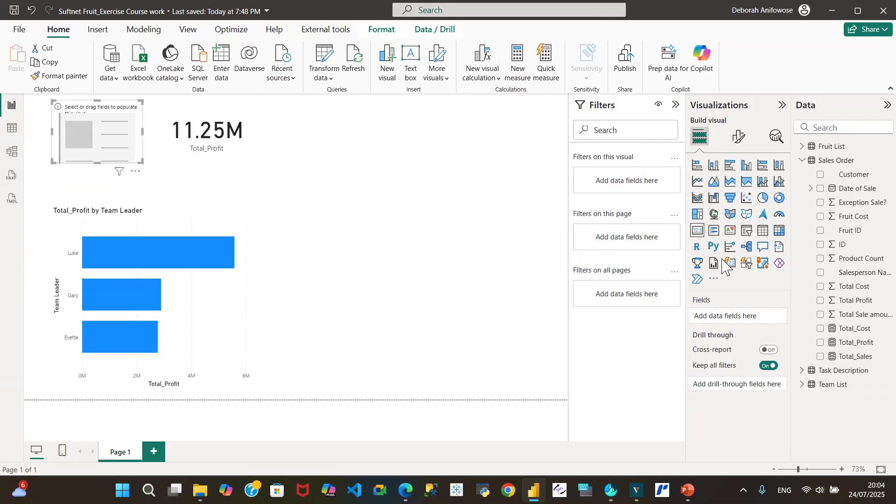
{"action": "left_click", "coordinate": [820, 357]}
Step: Move the Total_Profit card farther from the Total_Sales card, widen the Total_Sales card, and align their upper edges
{"action": "left_click_drag", "start_coordinate": [227, 123], "coordinate": [382, 121]}
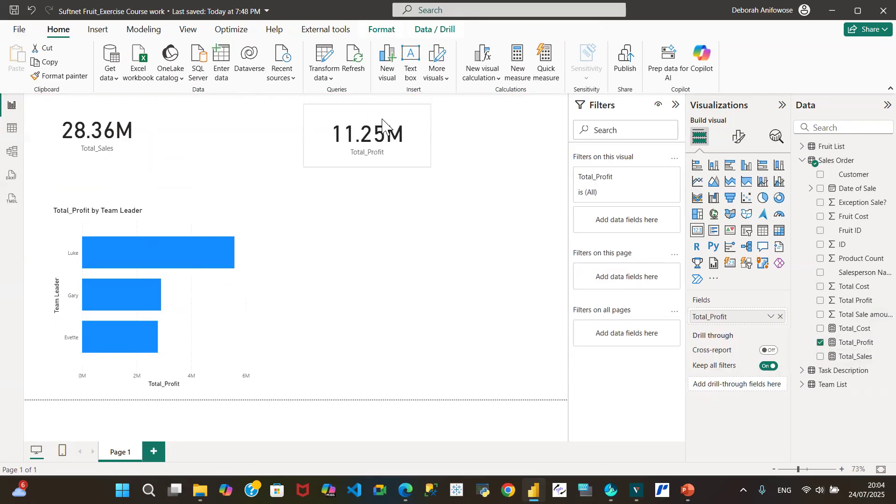
{"action": "left_click", "coordinate": [98, 122]}
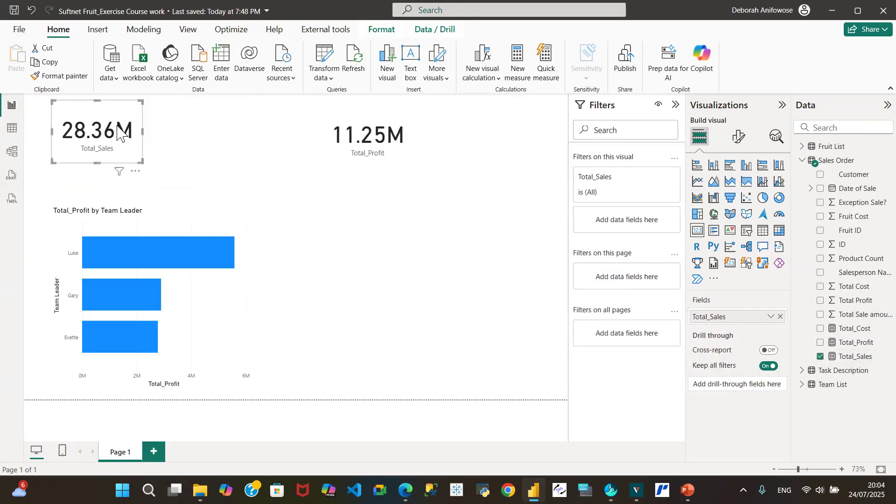
{"action": "left_click_drag", "start_coordinate": [142, 130], "coordinate": [185, 130]}
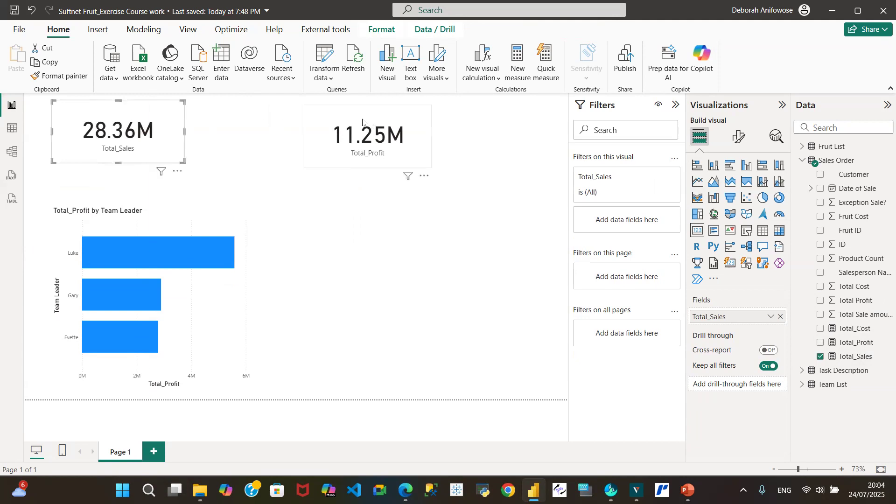
{"action": "left_click_drag", "start_coordinate": [362, 120], "coordinate": [363, 116]}
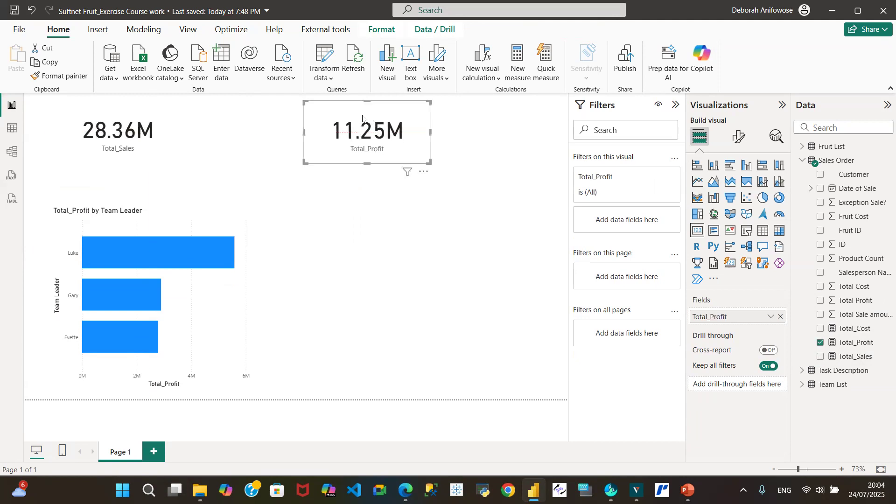
Step: Add a card showing the Total_Cost measure between the Total_Sales and Total_Profit cards and widen it
{"action": "left_click", "coordinate": [411, 213]}
{"action": "left_click", "coordinate": [699, 233]}
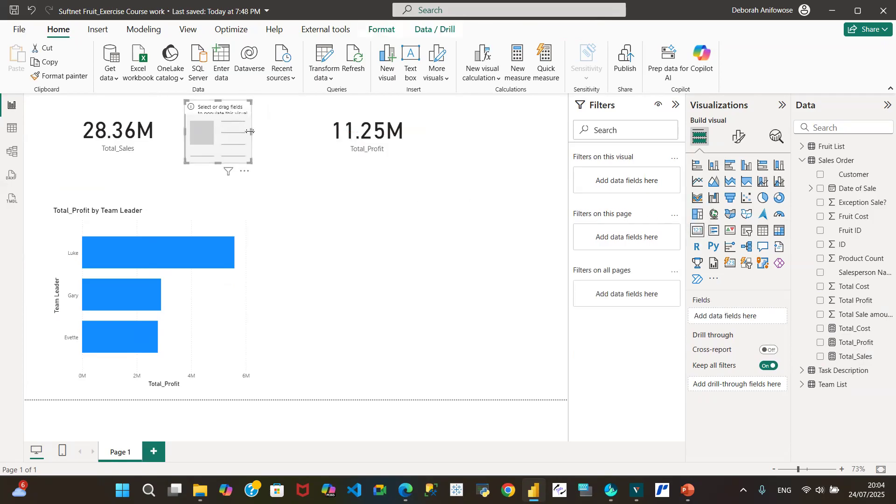
{"action": "left_click_drag", "start_coordinate": [251, 132], "coordinate": [333, 132]}
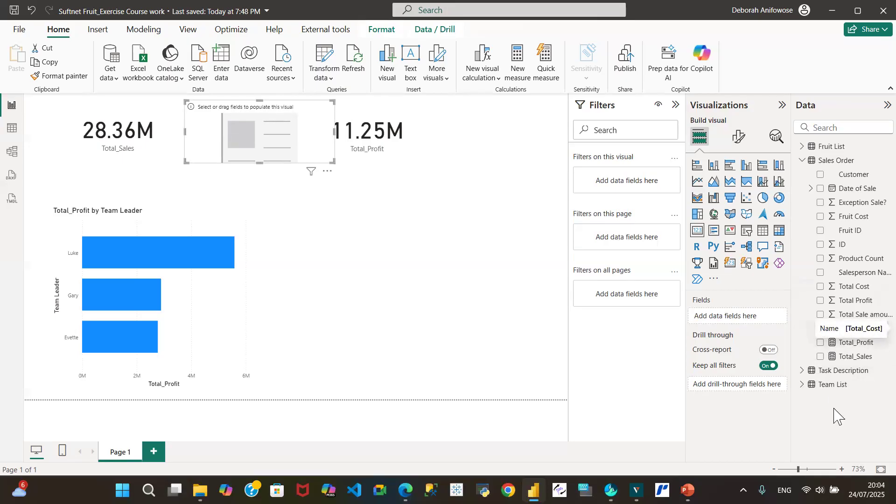
{"action": "left_click", "coordinate": [821, 329]}
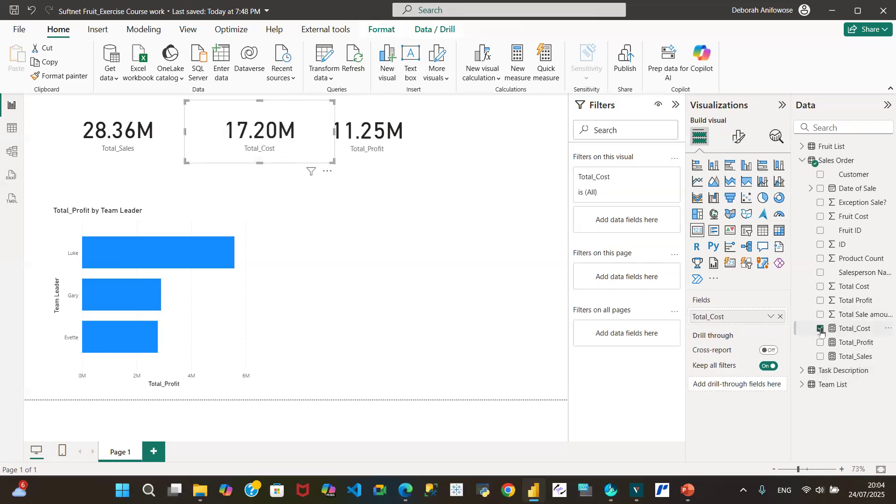
Step: Spread the Total_Sales, Total_Cost and Total_Profit cards apart in one row so that none overlap
{"action": "left_click_drag", "start_coordinate": [369, 112], "coordinate": [424, 114]}
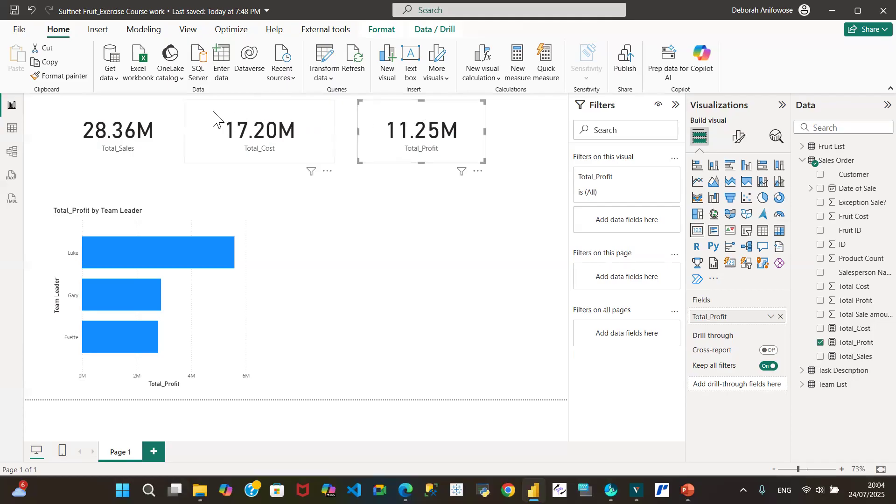
{"action": "mouse_move", "coordinate": [120, 112]}
{"action": "left_mouse_down"}
{"action": "mouse_move", "coordinate": [101, 113]}
{"action": "mouse_move", "coordinate": [127, 113]}
{"action": "left_mouse_up"}
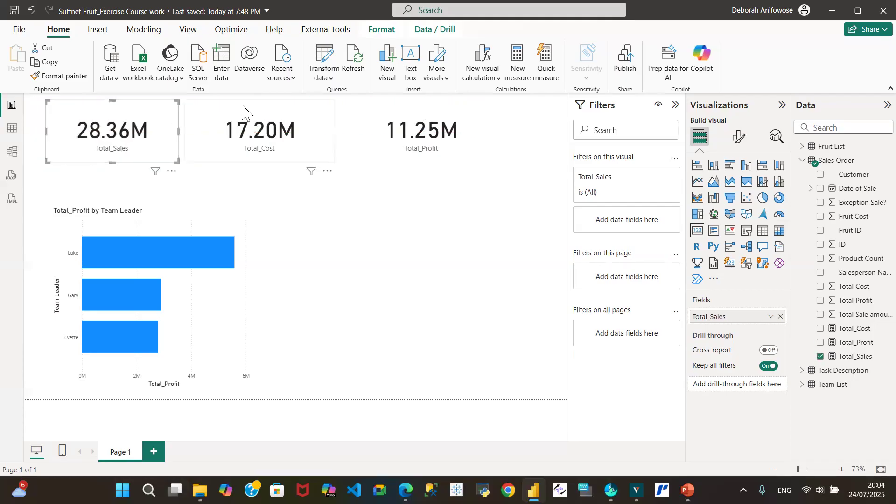
{"action": "left_click", "coordinate": [244, 111]}
{"action": "left_click_drag", "start_coordinate": [244, 111], "coordinate": [266, 111]}
{"action": "left_click_drag", "start_coordinate": [387, 118], "coordinate": [426, 113]}
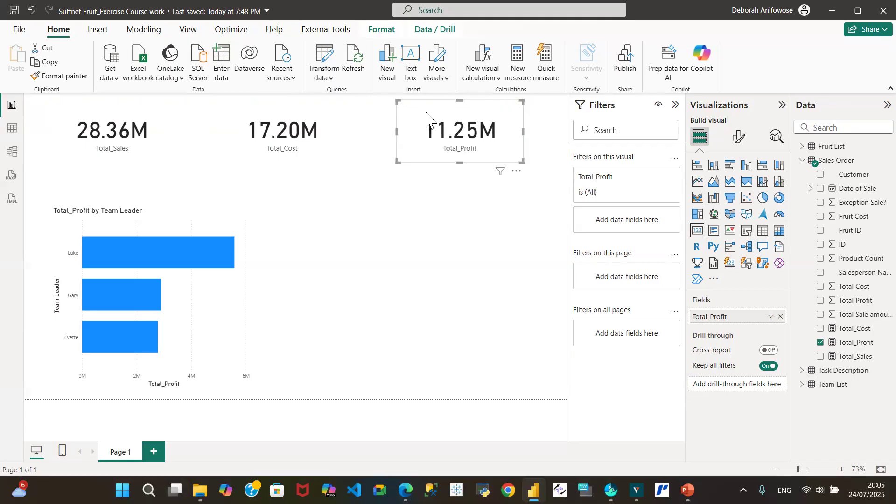
Step: Extend the Team Leader bar chart up to just below the cards and shift the Total_Profit card closer to the Total_Cost card
{"action": "left_click", "coordinate": [145, 220]}
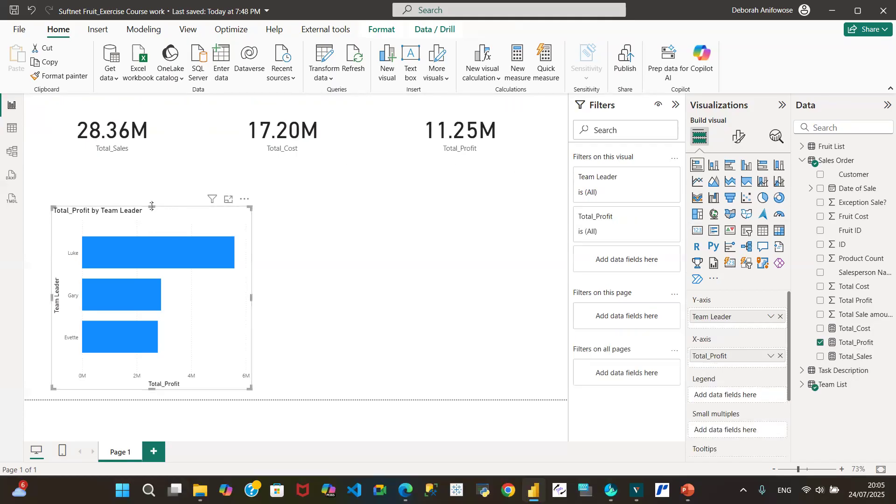
{"action": "left_click_drag", "start_coordinate": [152, 206], "coordinate": [148, 169]}
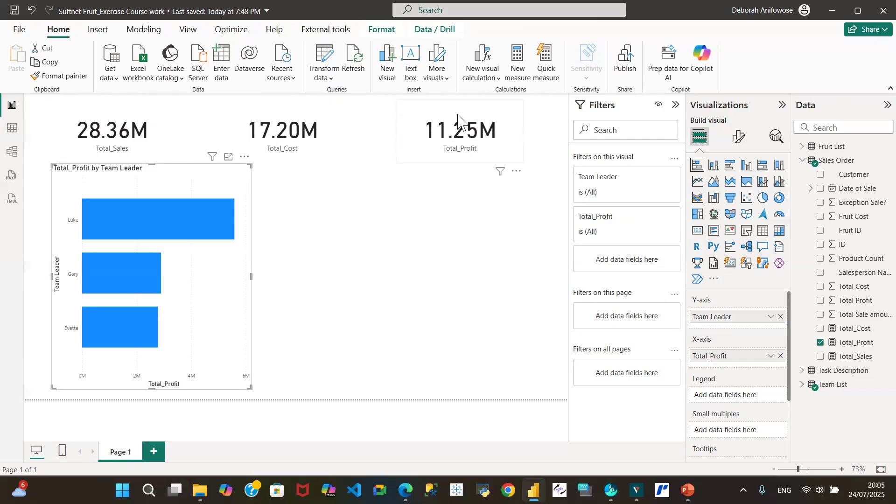
{"action": "left_click_drag", "start_coordinate": [451, 115], "coordinate": [421, 115]}
{"action": "left_click", "coordinate": [447, 215]}
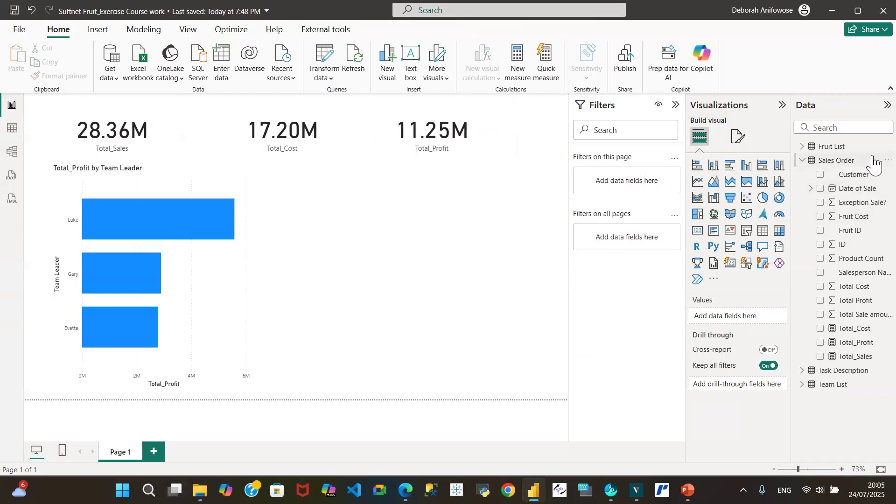
Step: Create a measure in the Sales Order table with the formula Total Quantity = SUM('Sales Order'[Product Count])
{"action": "left_click", "coordinate": [888, 160]}
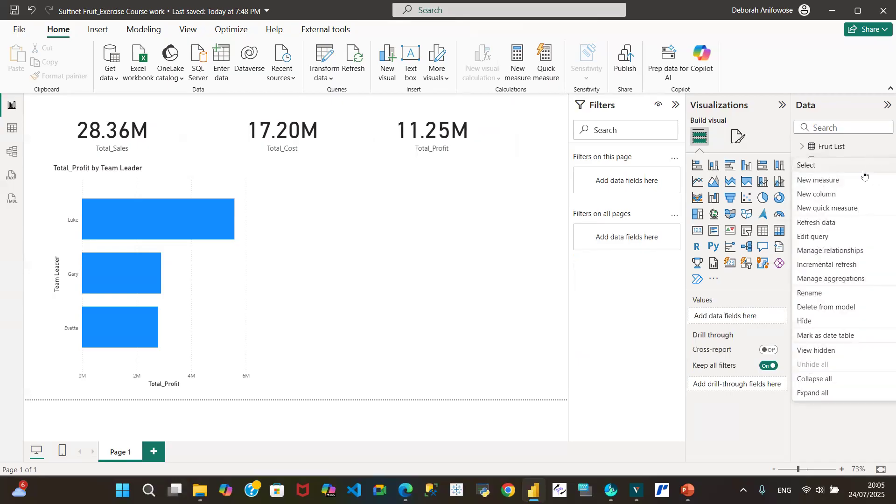
{"action": "left_click", "coordinate": [822, 182]}
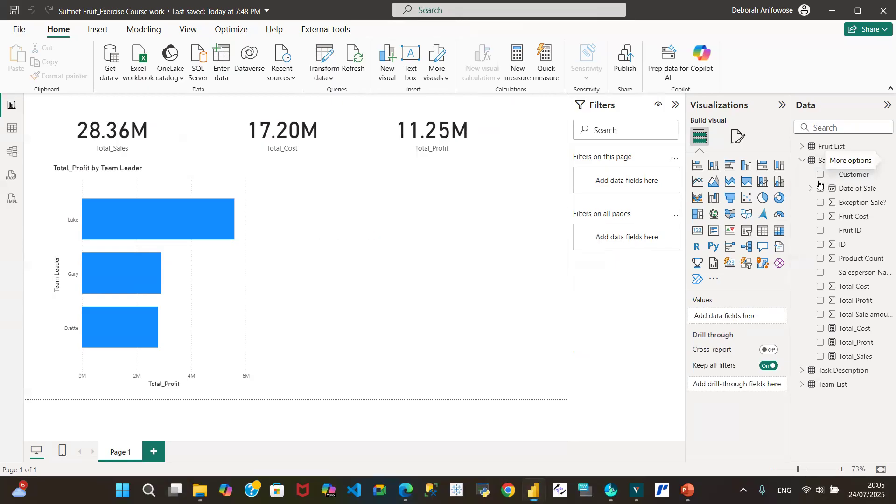
{"action": "type", "text": "Total Quantity ="}
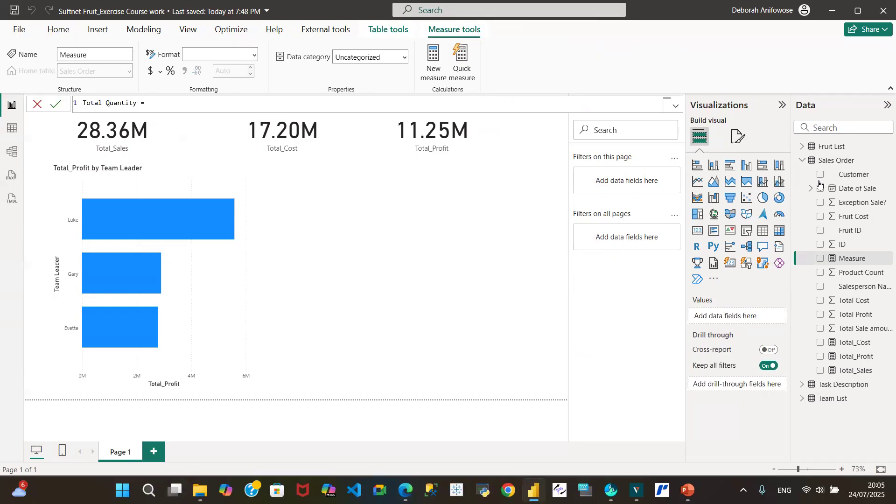
{"action": "type", "text": "sum"}
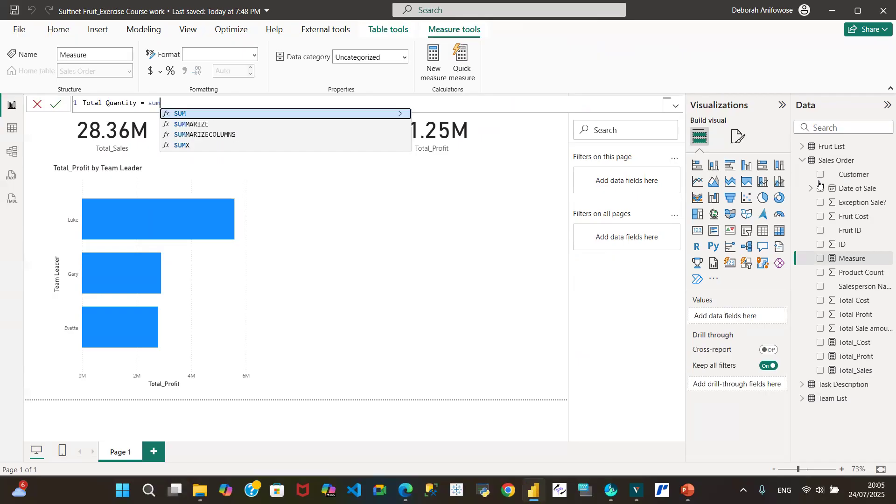
{"action": "type", "text": "(s"}
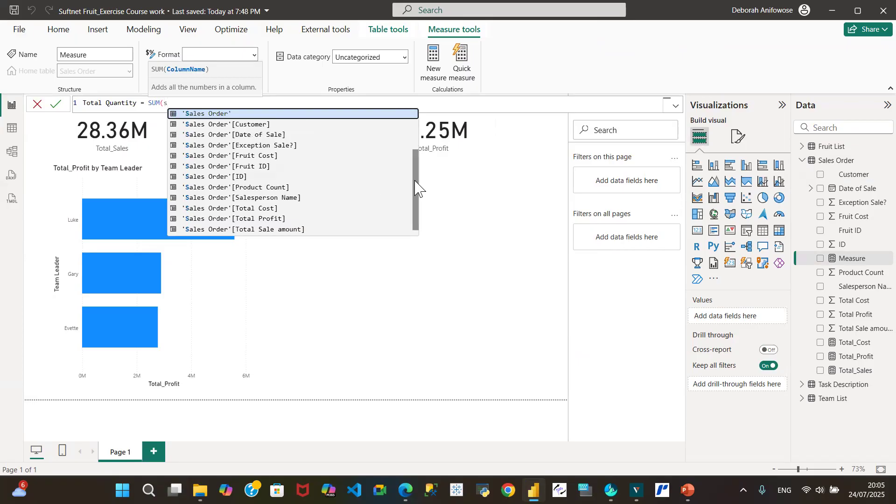
{"action": "left_click_drag", "start_coordinate": [416, 195], "coordinate": [417, 205]}
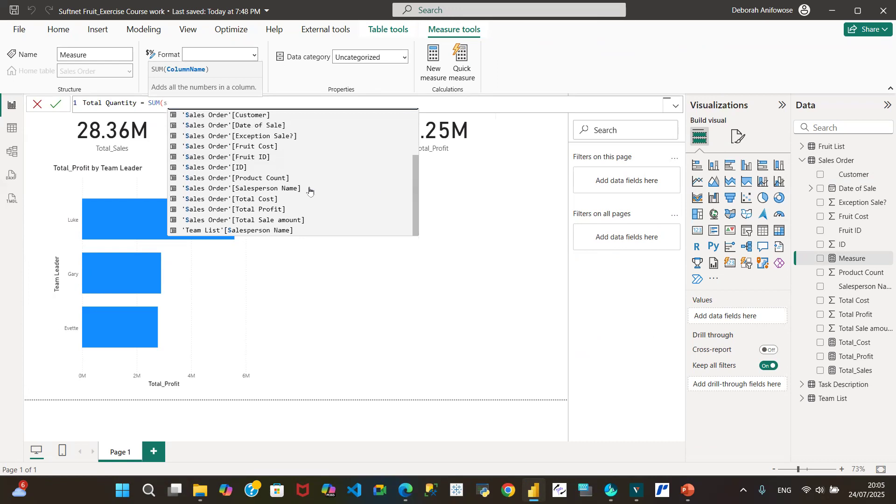
{"action": "left_click", "coordinate": [259, 178]}
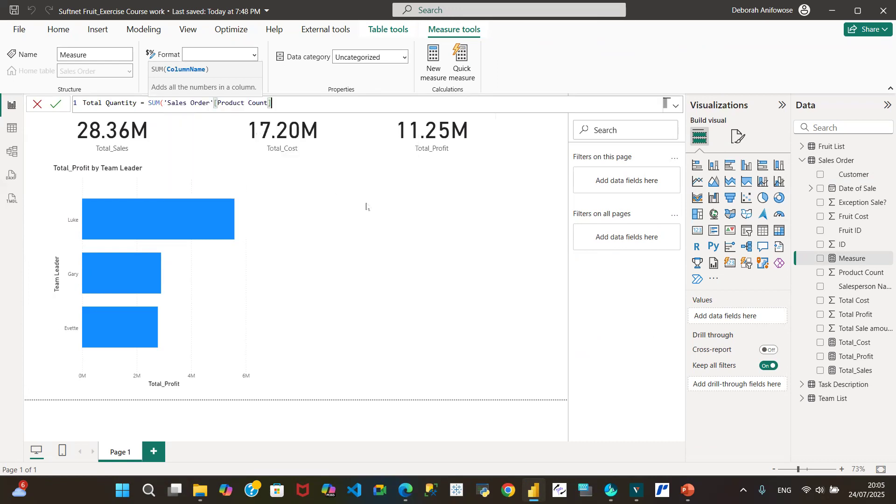
{"action": "type", "text": ")"}
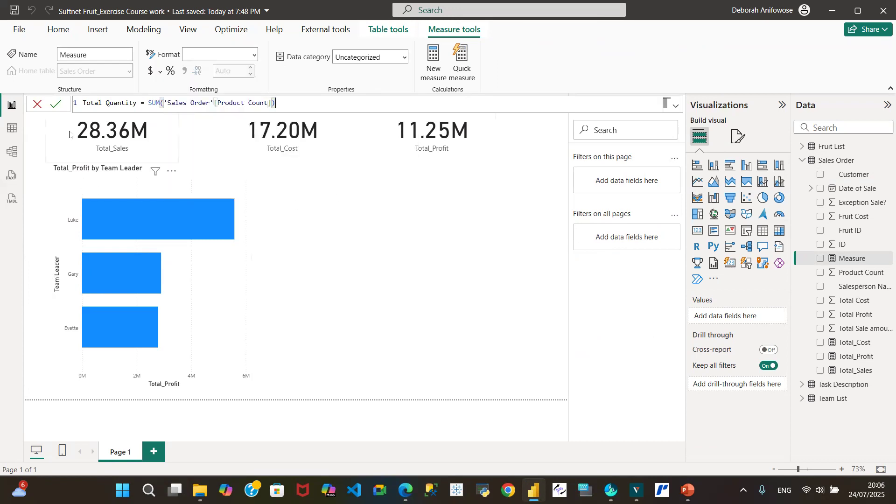
{"action": "left_click", "coordinate": [56, 103]}
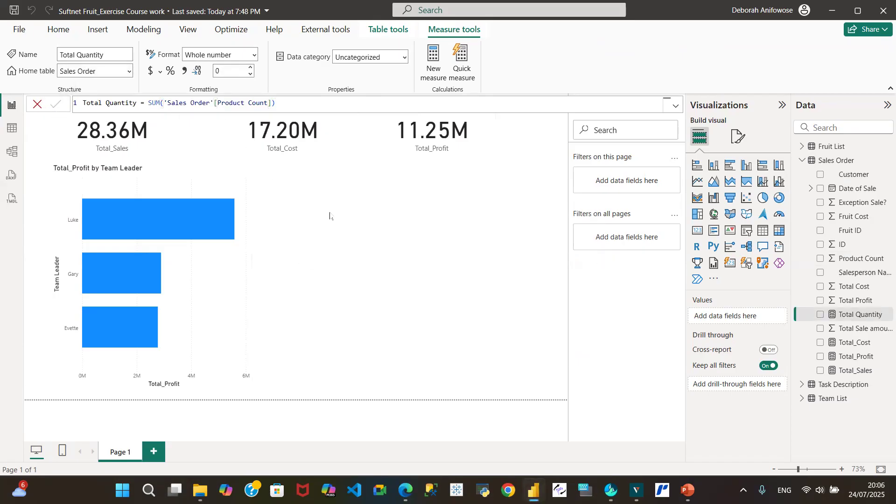
Step: Add a card visual showing the Total Quantity measure at the end of the card row
{"action": "left_click", "coordinate": [352, 231]}
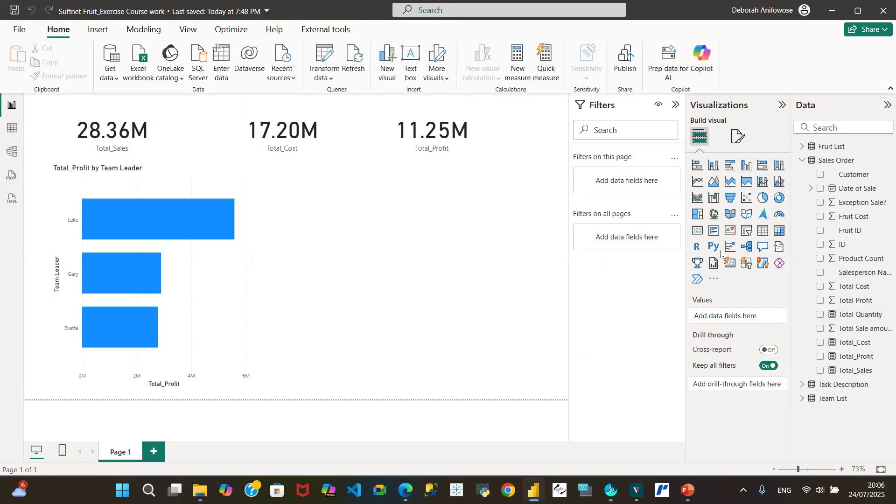
{"action": "left_click", "coordinate": [698, 231]}
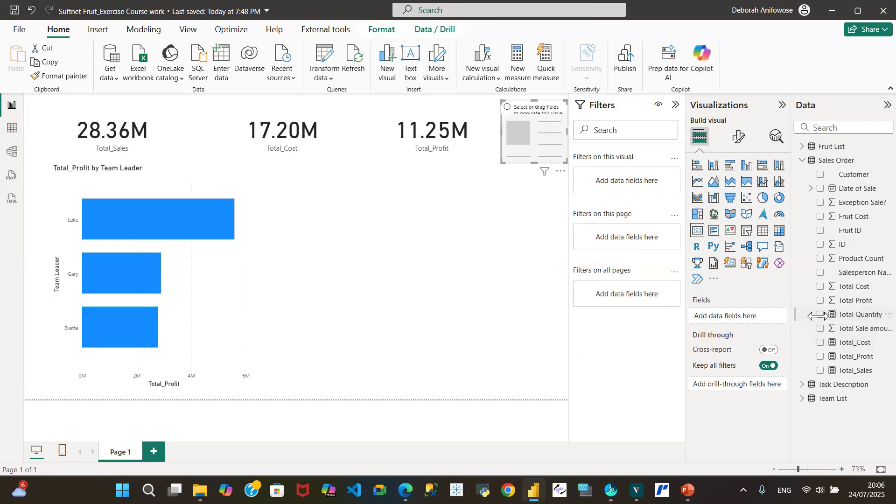
{"action": "left_click", "coordinate": [820, 314]}
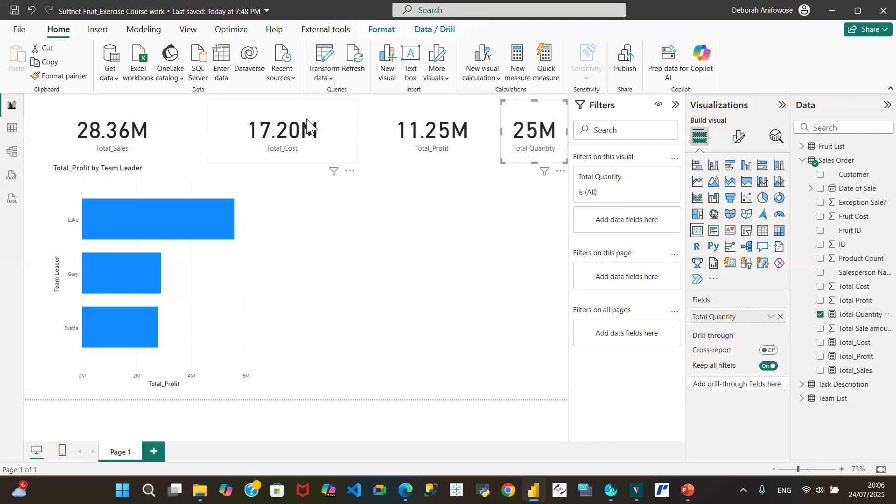
Step: Move the Total_Cost and Total_Profit cards closer to the Total_Sales card and narrow both of them
{"action": "left_click_drag", "start_coordinate": [292, 119], "coordinate": [264, 121]}
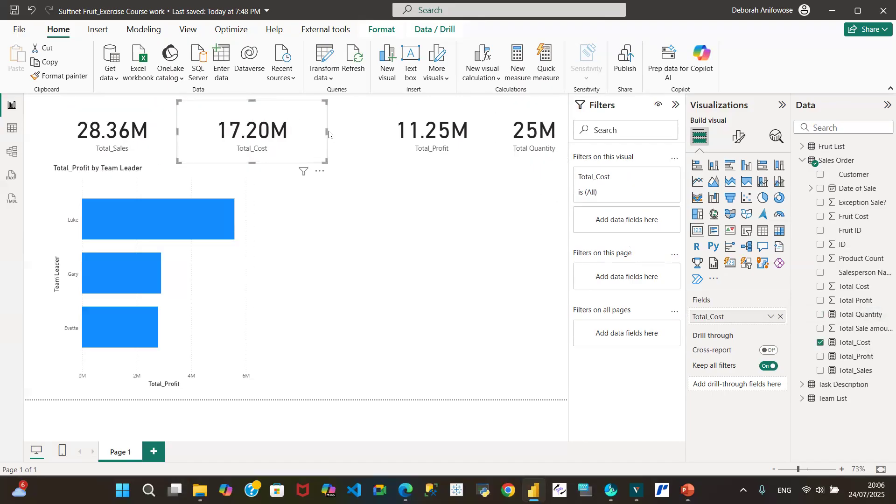
{"action": "left_click_drag", "start_coordinate": [326, 131], "coordinate": [281, 132]}
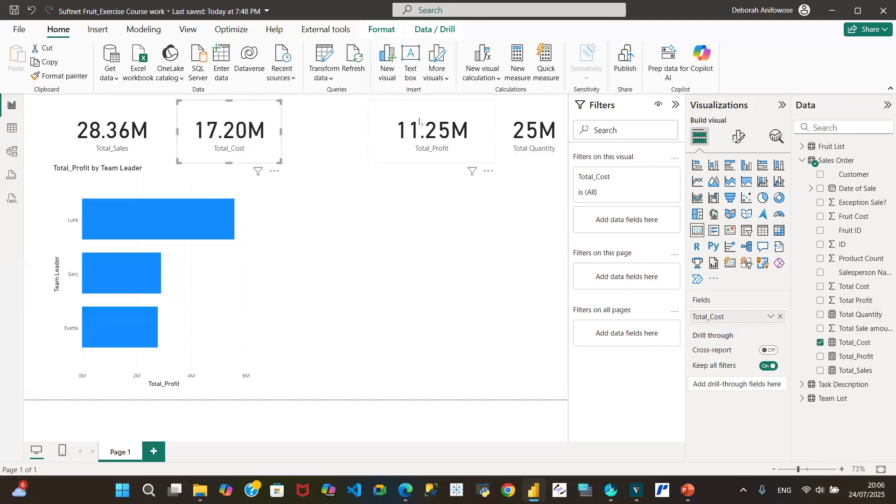
{"action": "left_click_drag", "start_coordinate": [418, 122], "coordinate": [341, 122]}
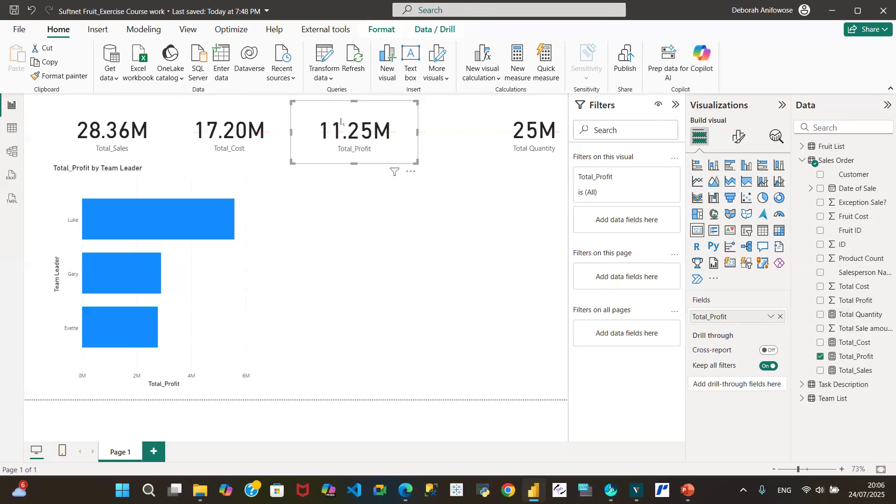
{"action": "left_click_drag", "start_coordinate": [417, 131], "coordinate": [403, 131]}
Step: Move the Total Quantity card closer to the Total_Profit card and widen it
{"action": "left_click_drag", "start_coordinate": [530, 122], "coordinate": [467, 122]}
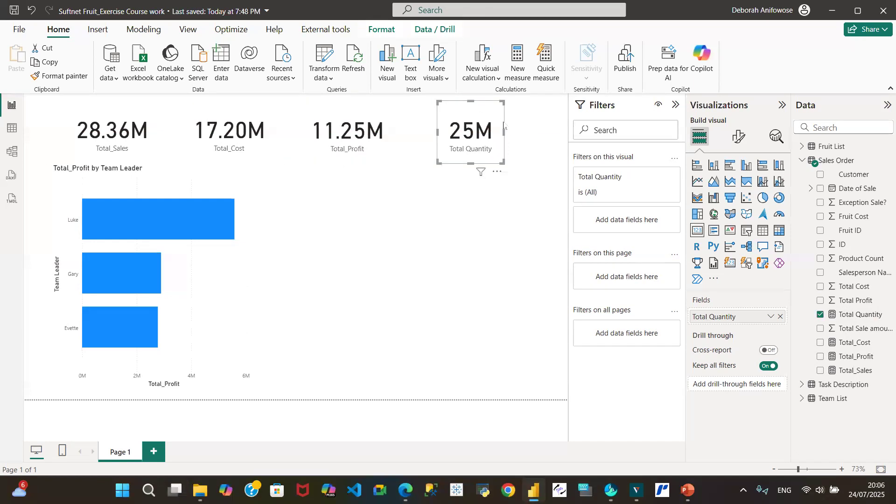
{"action": "left_click_drag", "start_coordinate": [505, 130], "coordinate": [535, 132]}
{"action": "left_click_drag", "start_coordinate": [472, 119], "coordinate": [459, 118]}
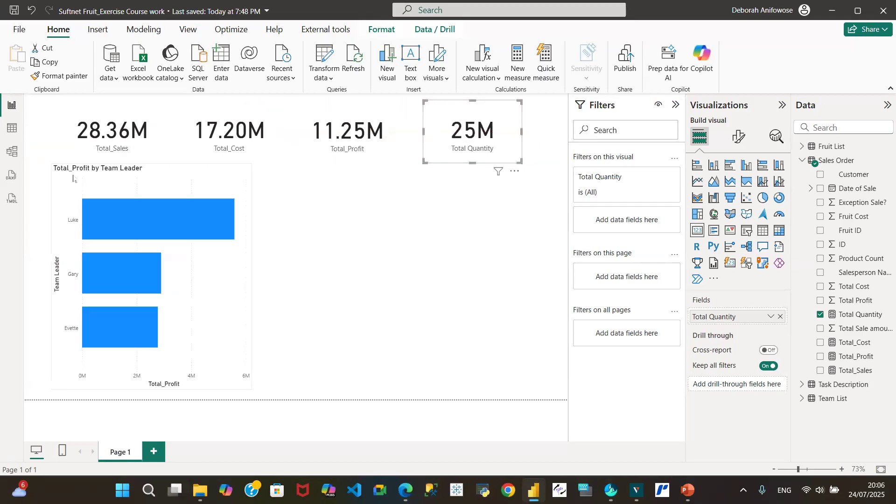
Step: Shift the Team Leader bar chart inward from the page edge and narrow the Total_Sales card's outer side to line up with it
{"action": "left_click_drag", "start_coordinate": [122, 177], "coordinate": [96, 181]}
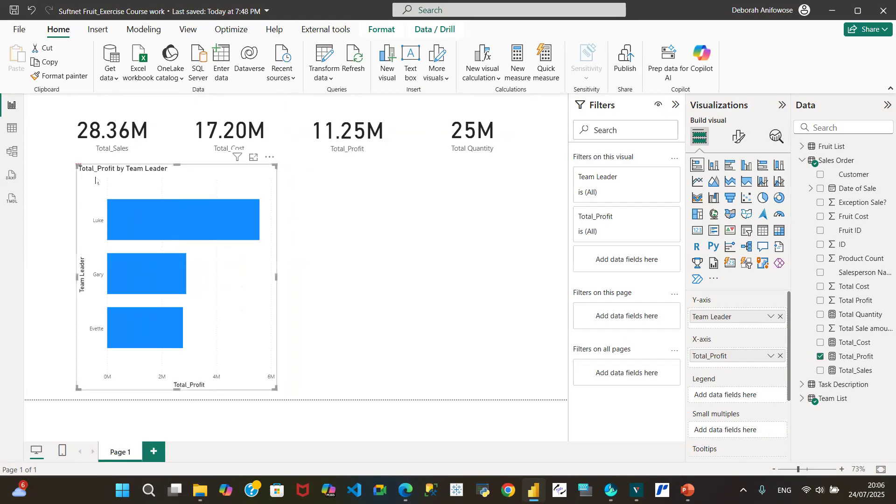
{"action": "left_click", "coordinate": [55, 123]}
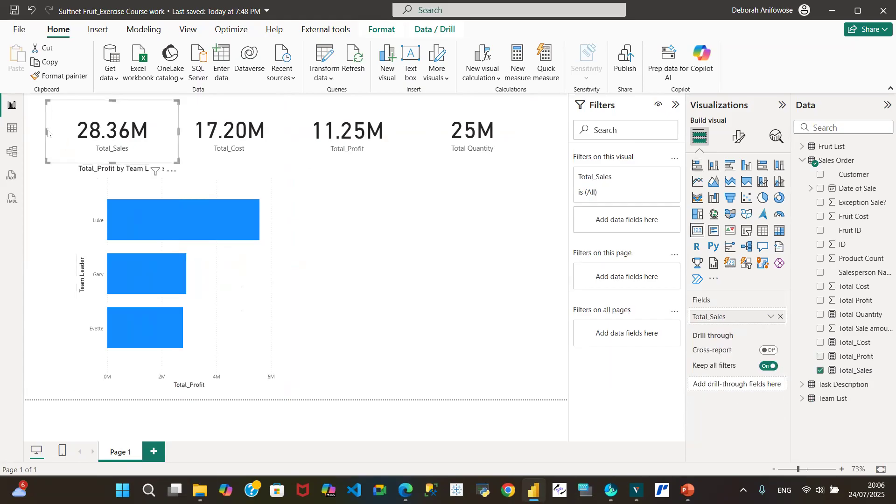
{"action": "left_click_drag", "start_coordinate": [45, 131], "coordinate": [81, 132]}
Step: Deselect the visuals and save the report
{"action": "left_click", "coordinate": [419, 217]}
{"action": "left_click", "coordinate": [14, 10]}
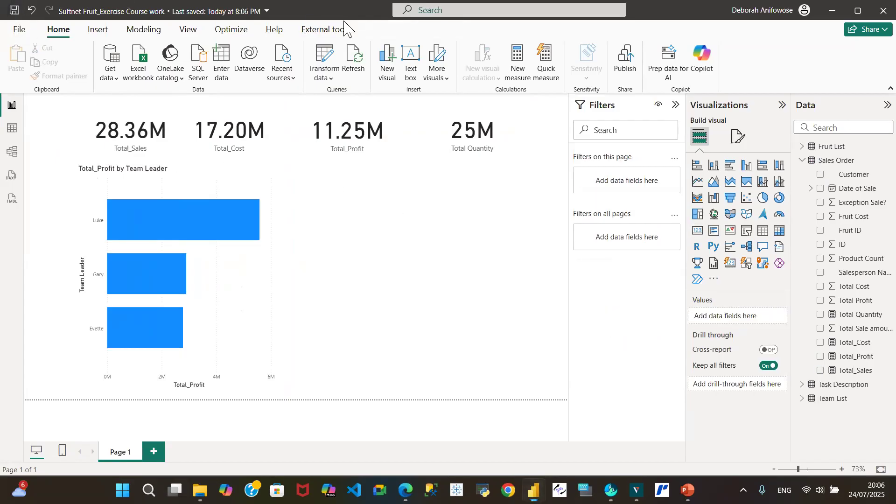